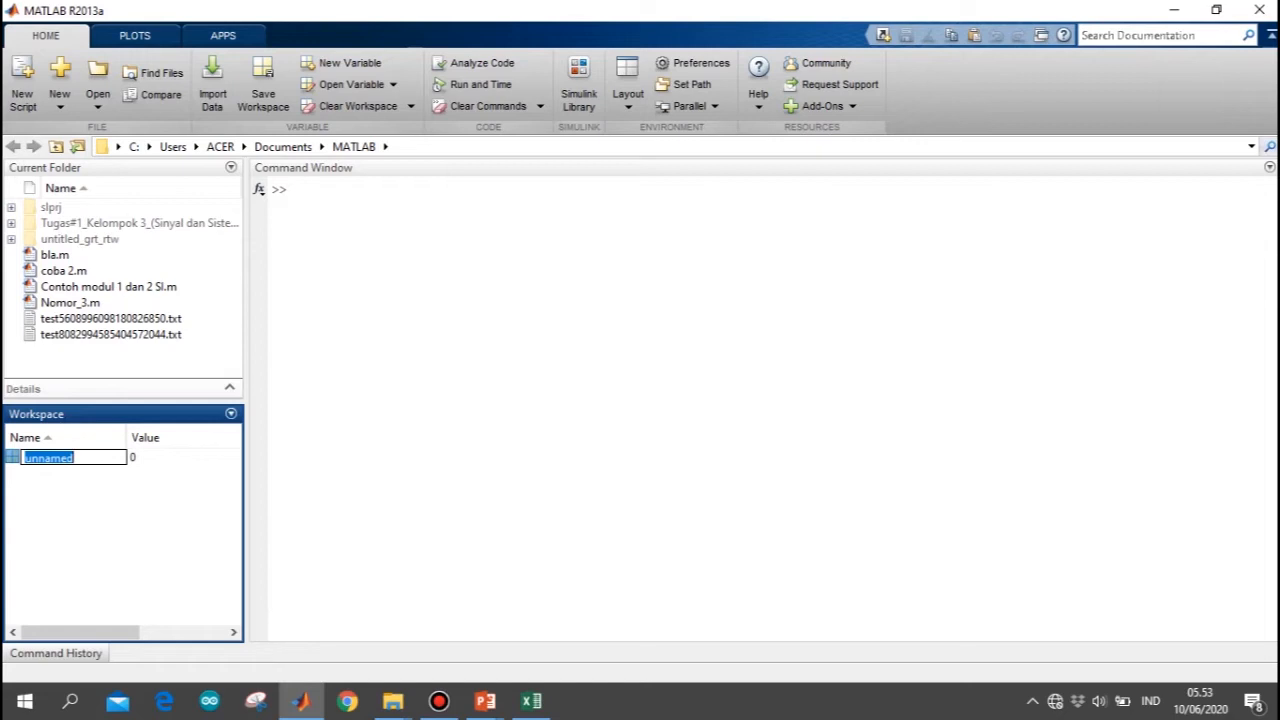
Name the new workspace variable Input and open it for editing
type("input")
key("Return")
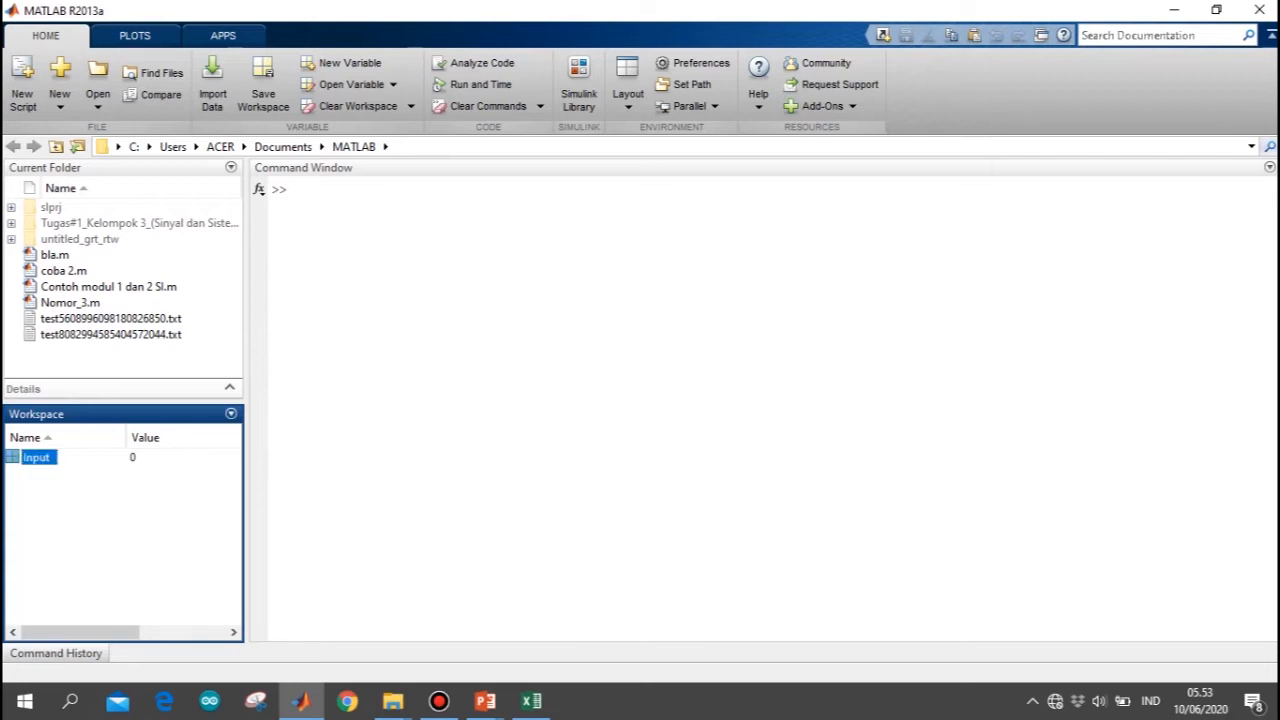
key("Return")
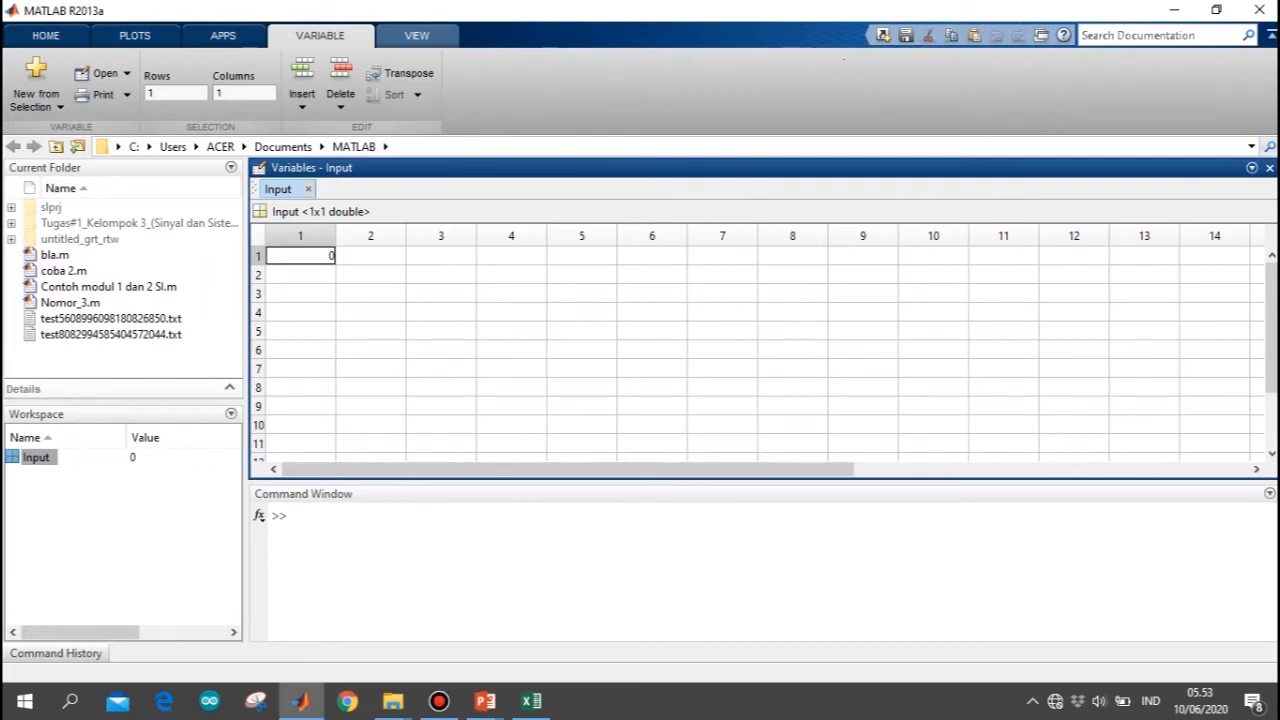
Switch to Excel and copy the data of the nine substations in B2:E10, without the substation numbers and totals
left_click(531, 701)
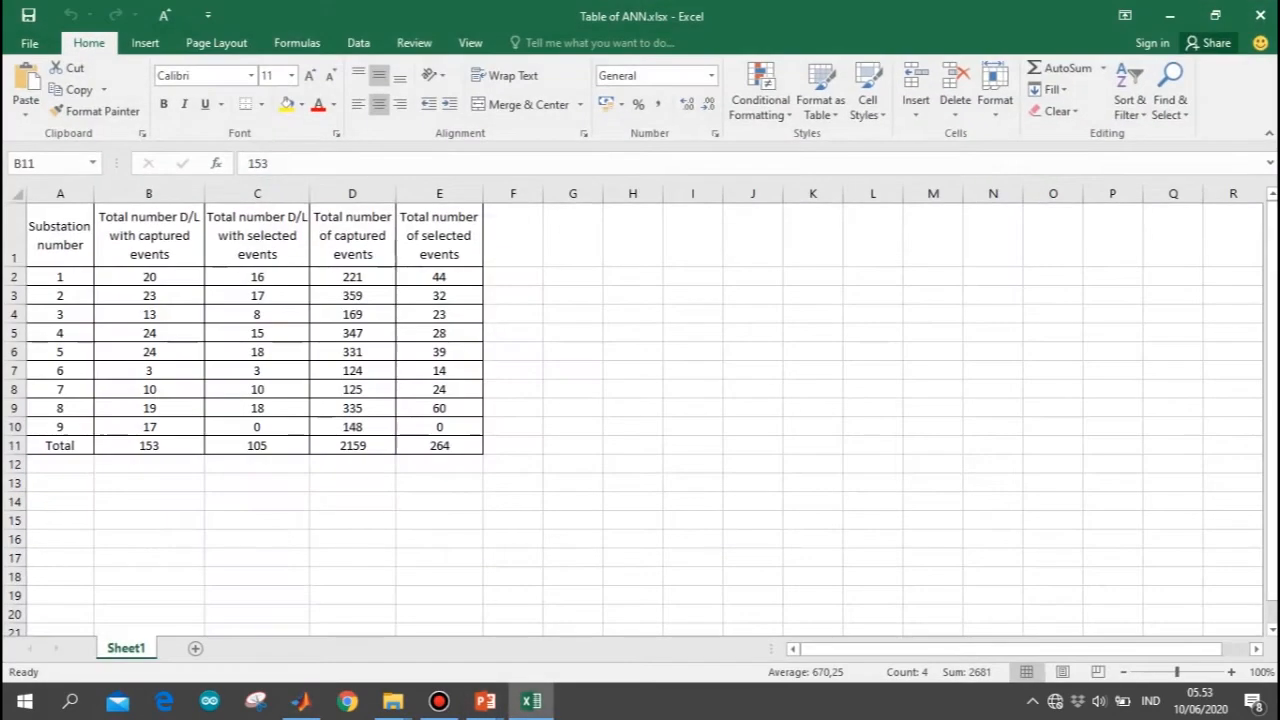
left_click(257, 502)
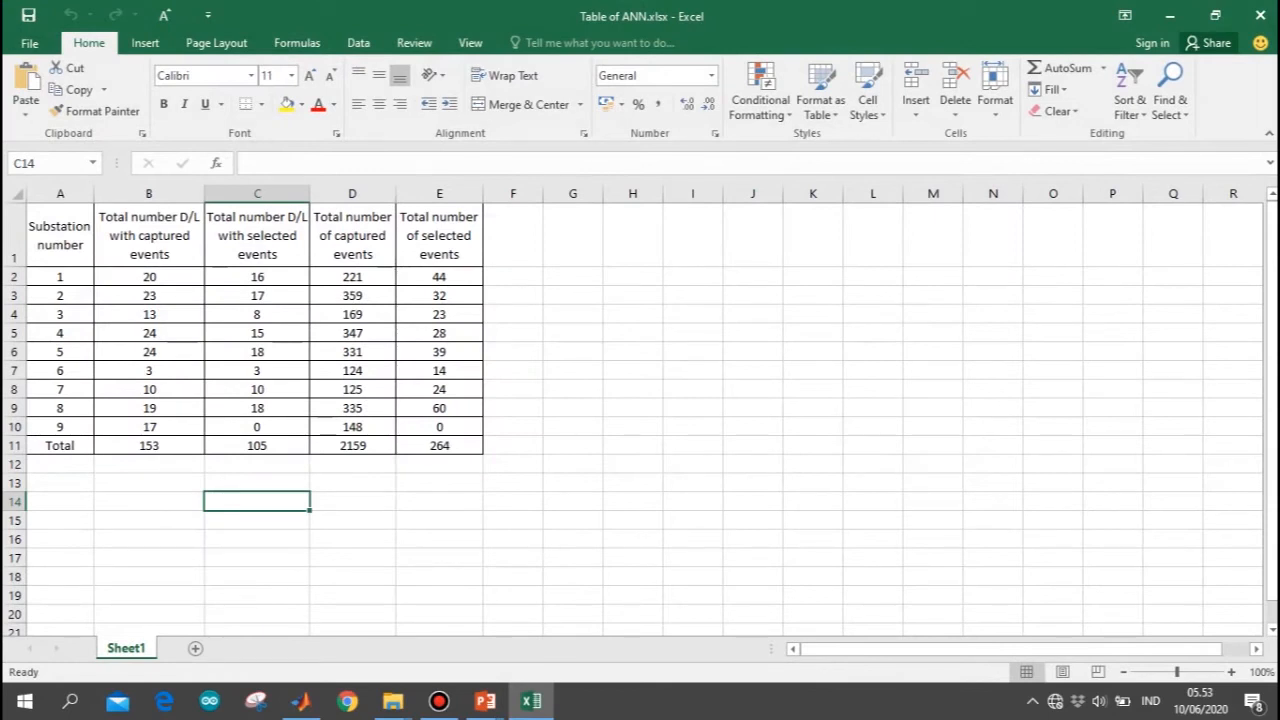
left_click(531, 701)
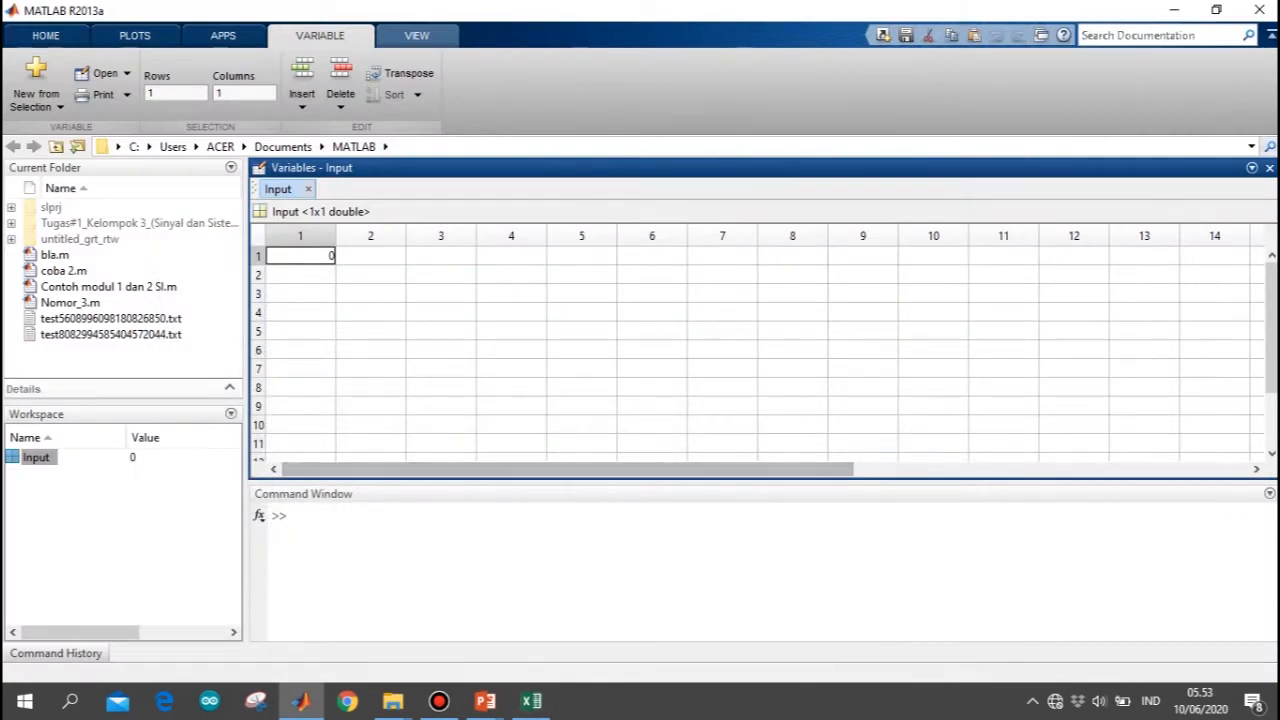
left_click(370, 256)
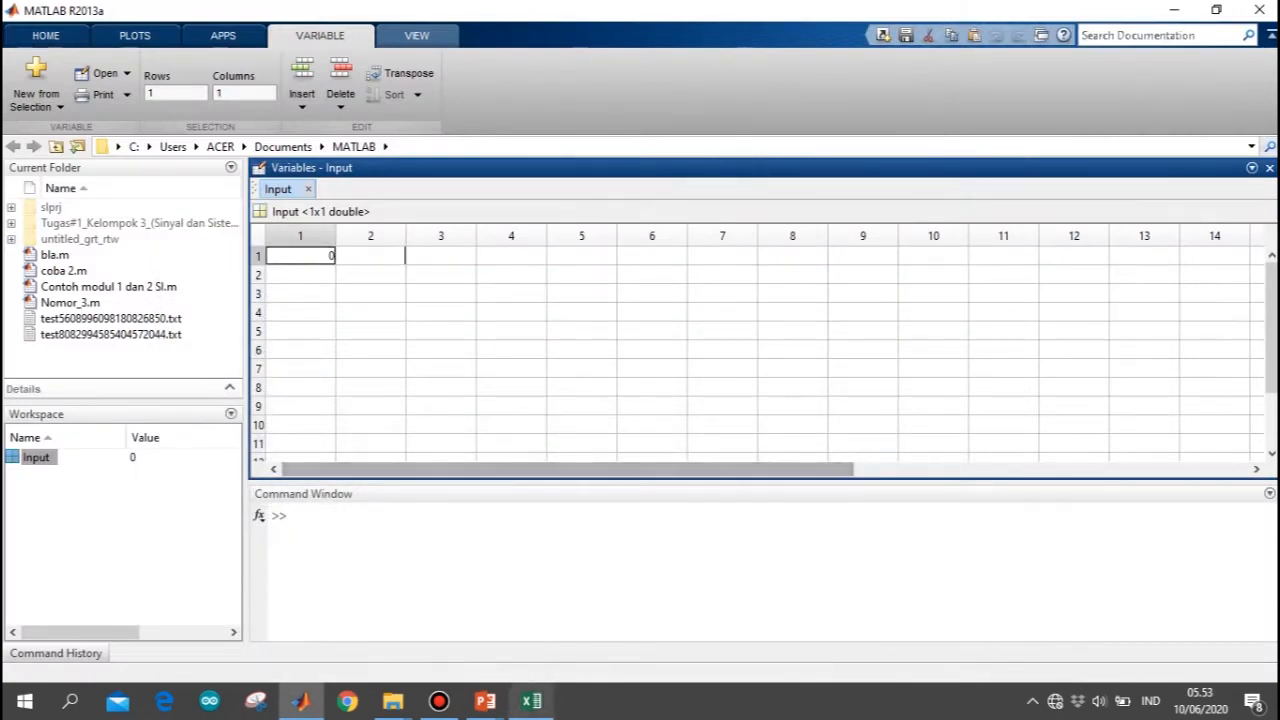
left_click(531, 701)
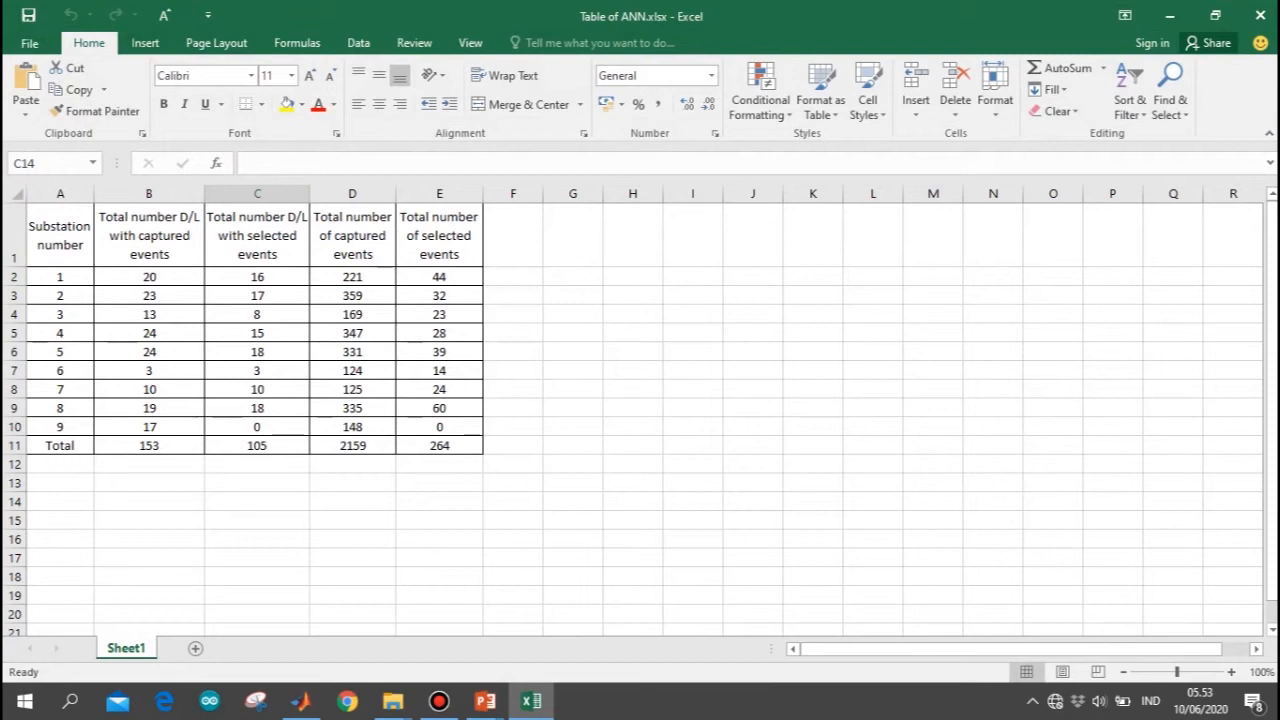
left_click_drag(149, 277, 439, 426)
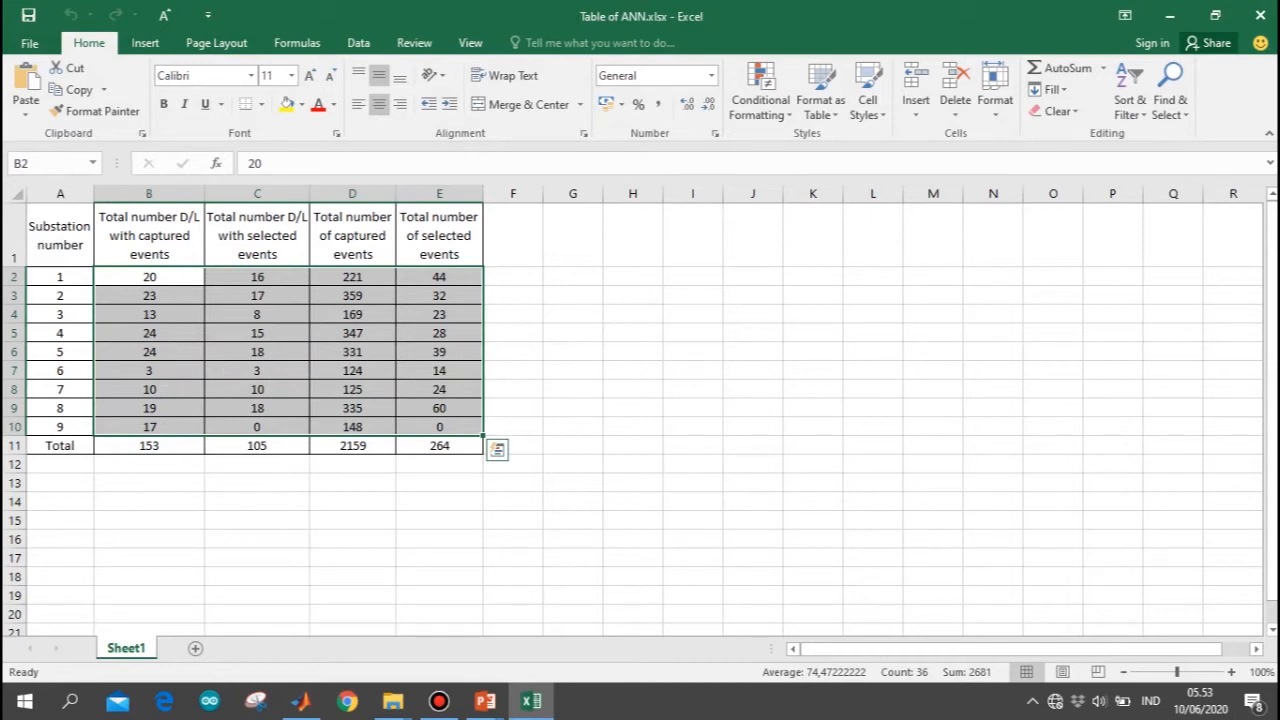
key("ctrl+c")
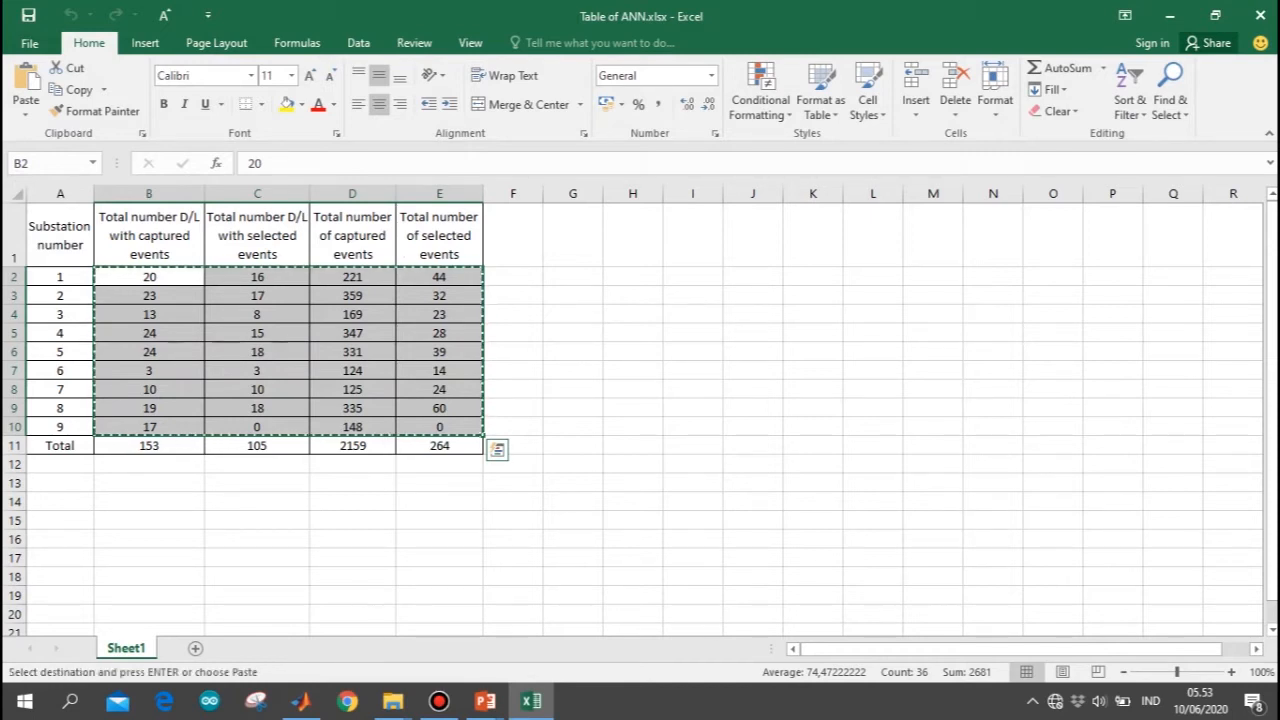
Return to MATLAB and paste the copied substation data into the Input variable, starting at row 1, column 1
left_click(301, 701)
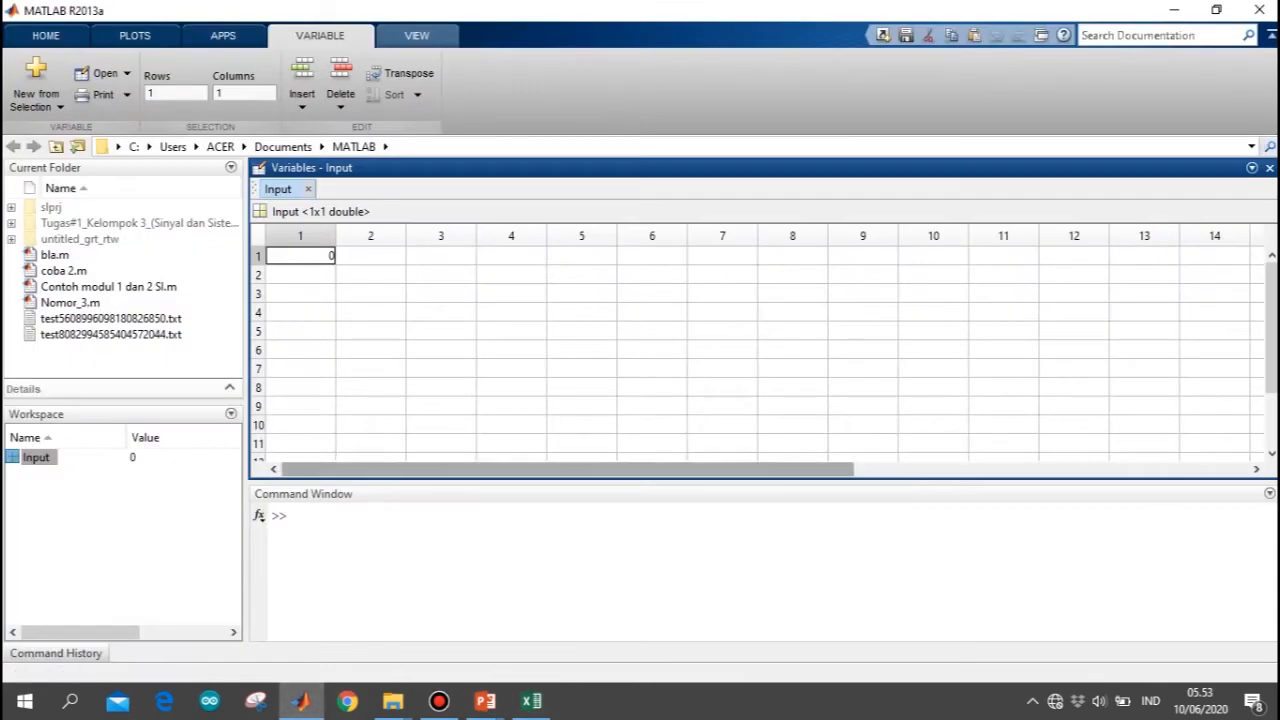
left_click(370, 256)
left_click(300, 256)
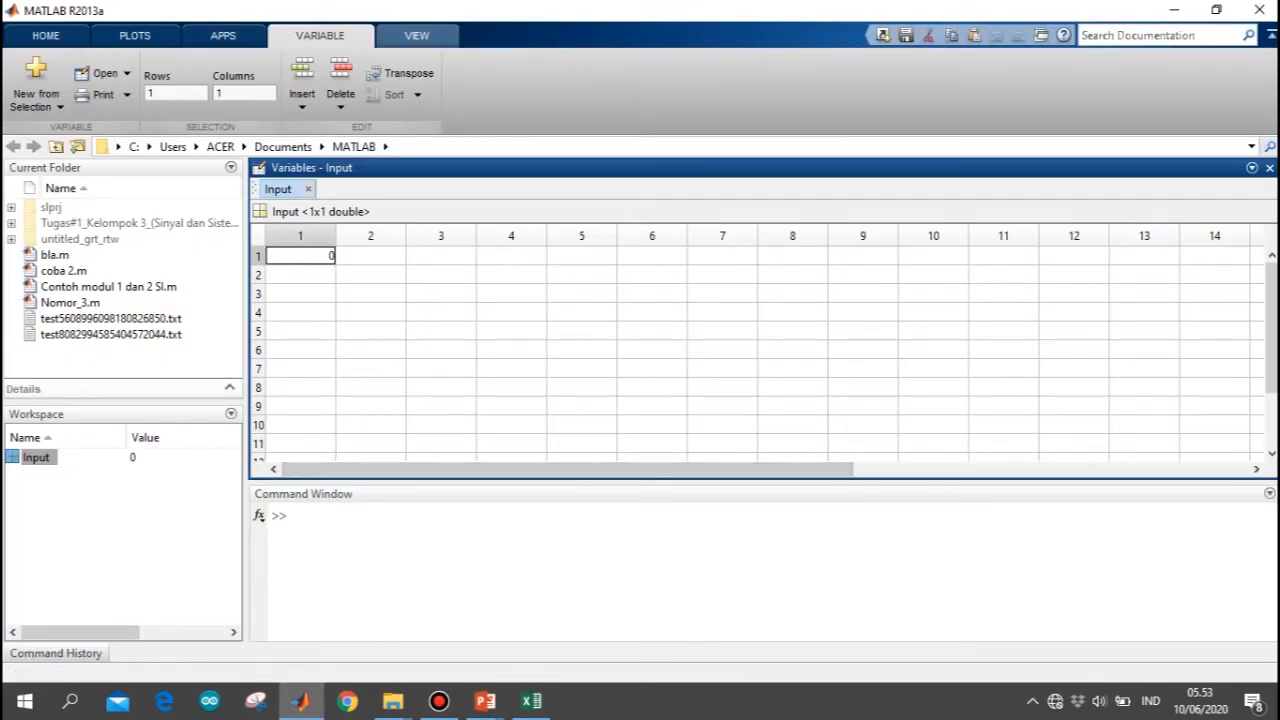
key("ctrl+v")
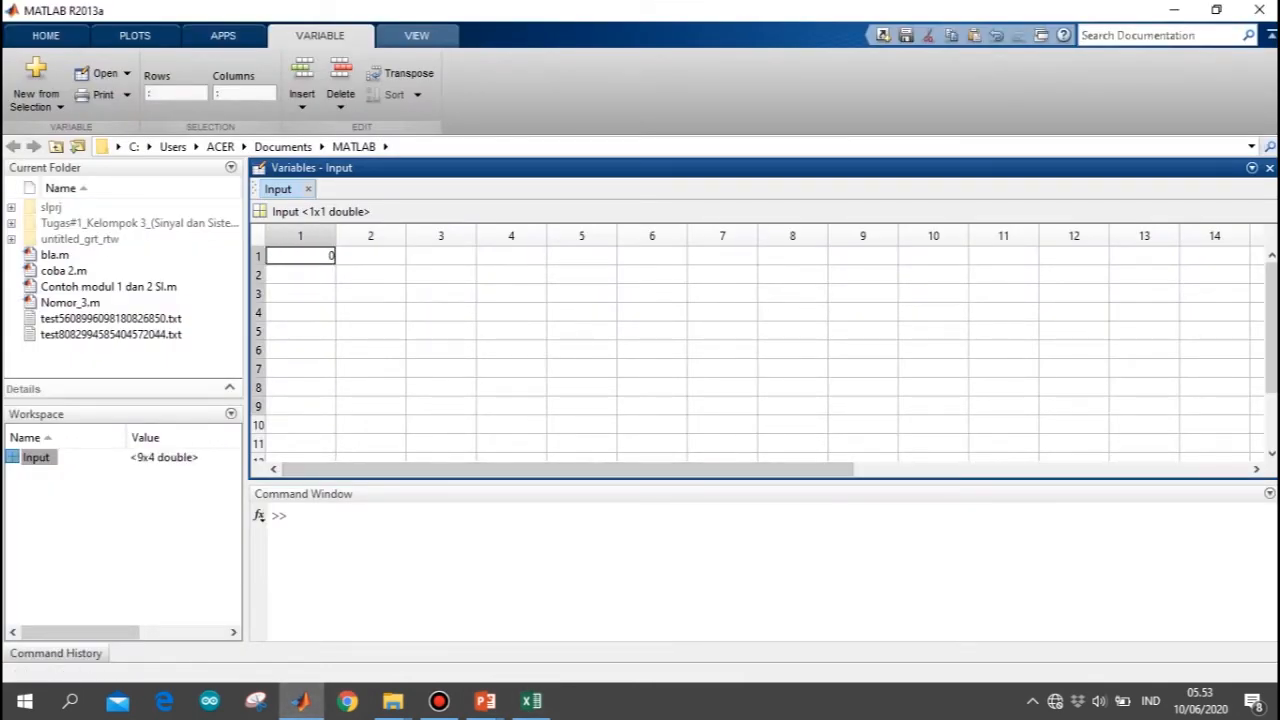
left_click(582, 443)
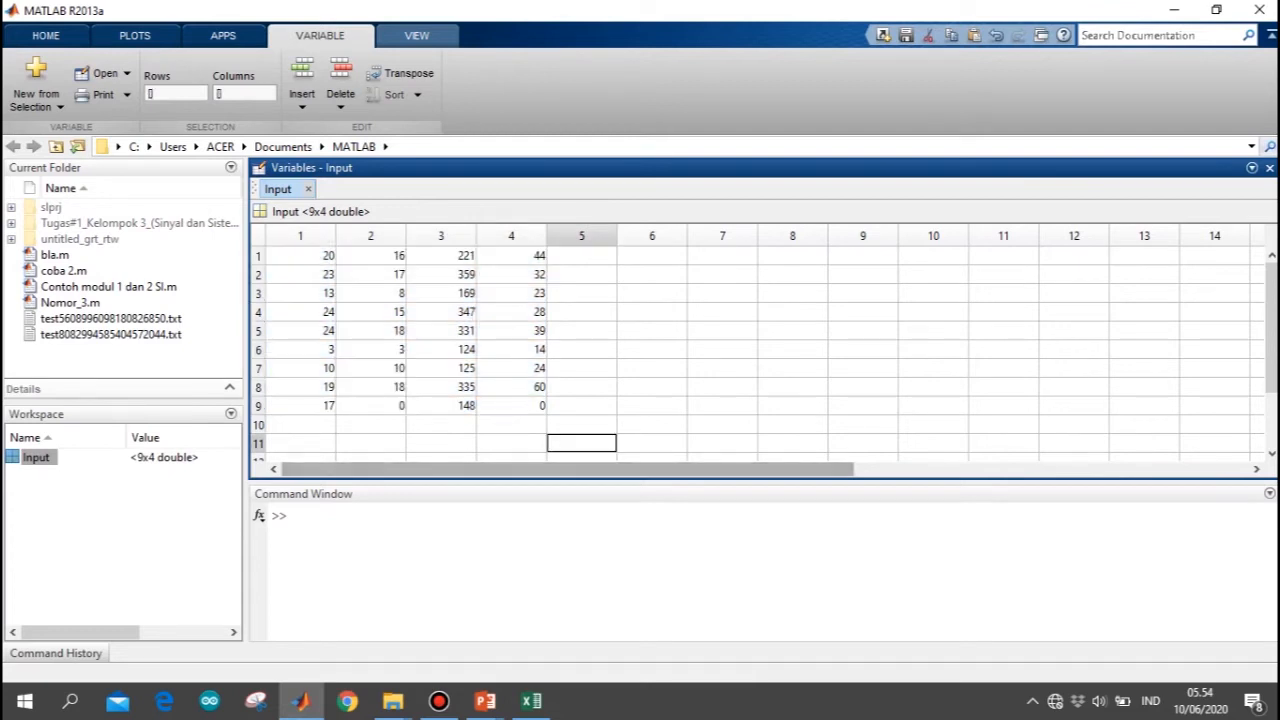
left_click(652, 312)
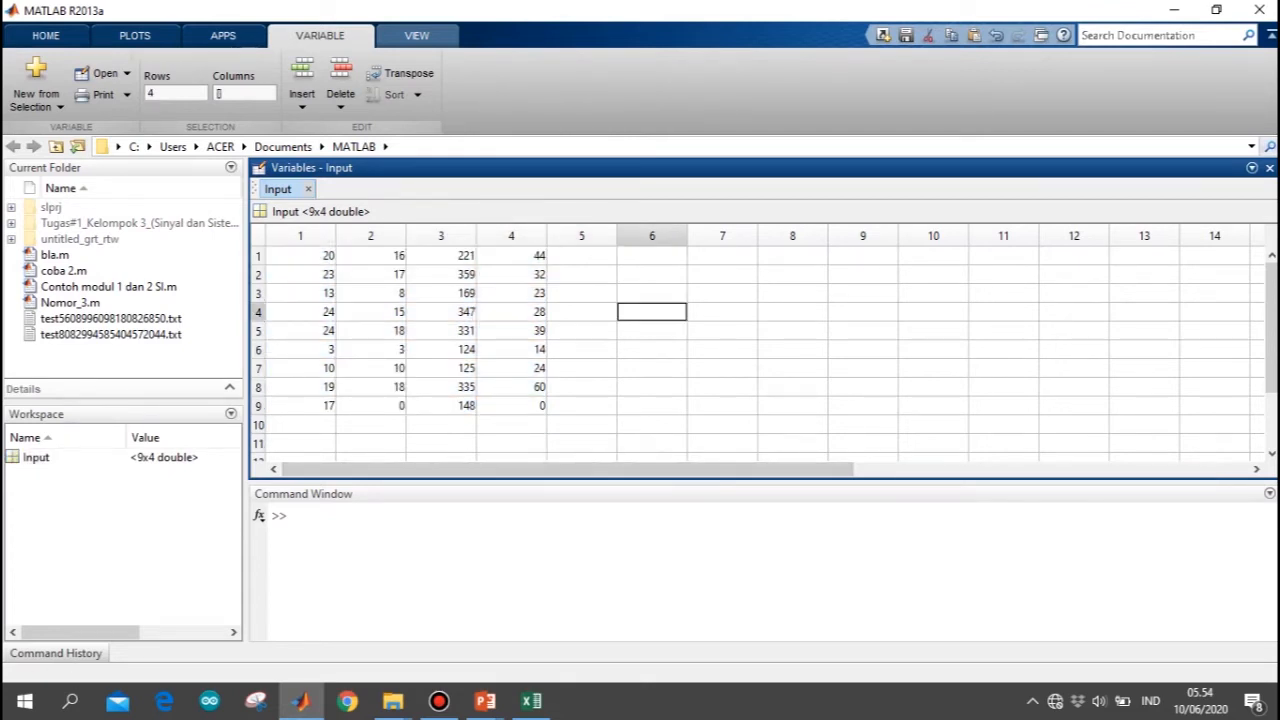
Create a second workspace variable named Target and open it for editing
left_click(122, 540)
right_click(70, 470)
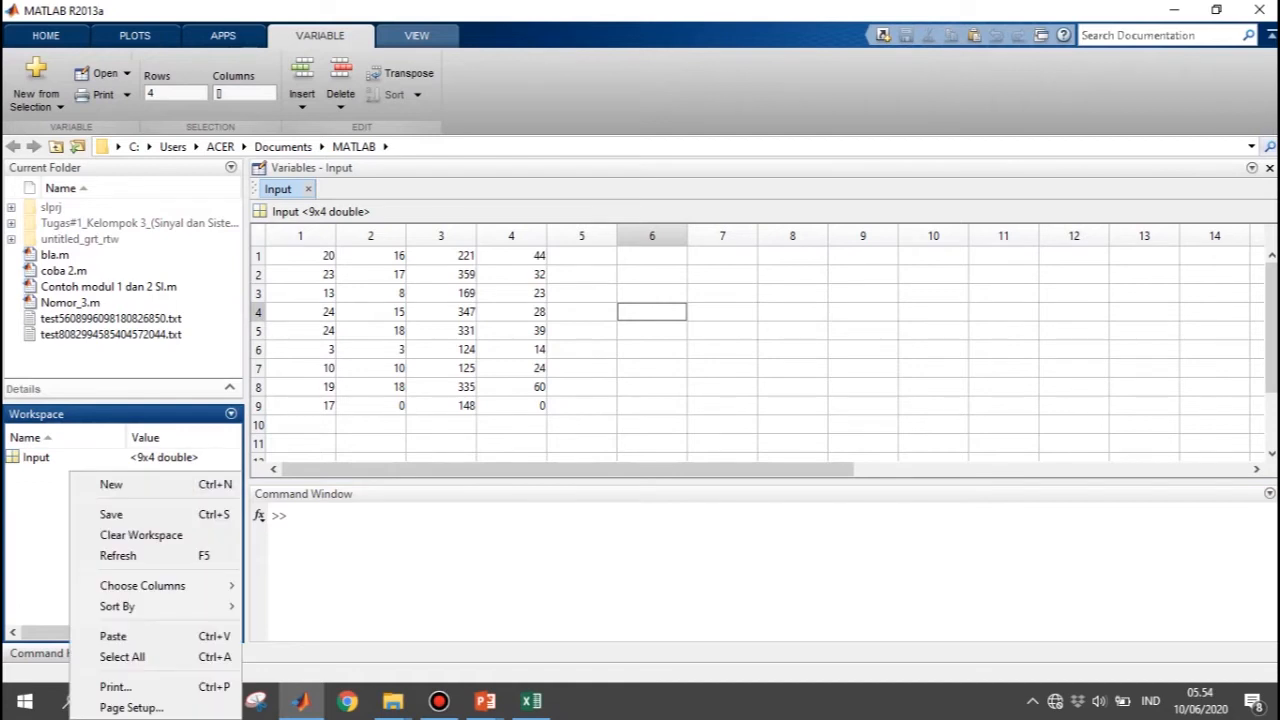
left_click(110, 484)
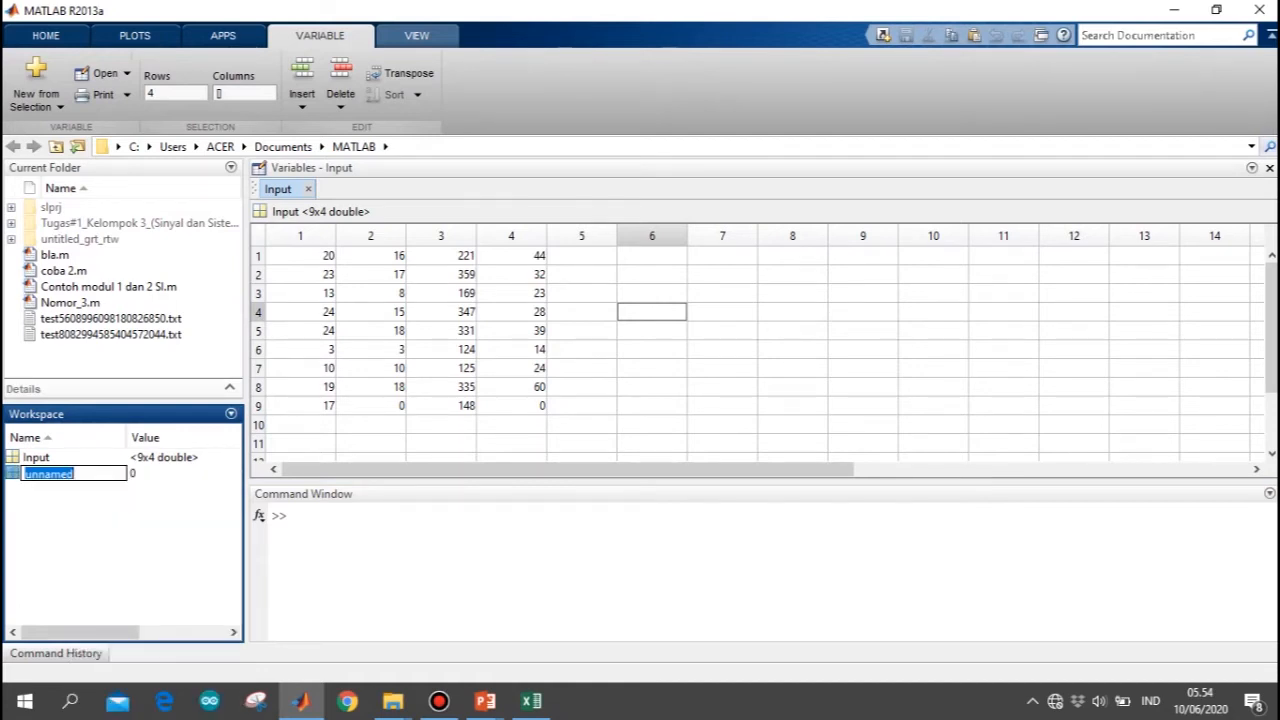
type("Target")
key("Return")
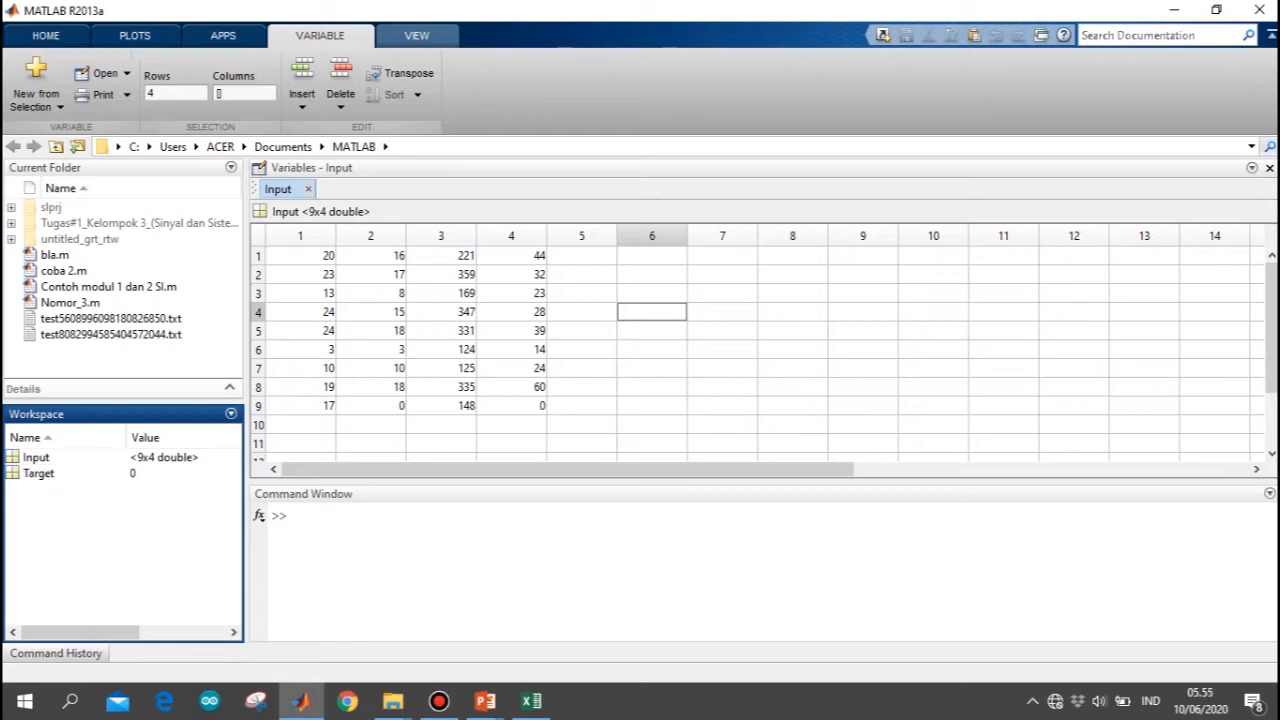
double_click(38, 473)
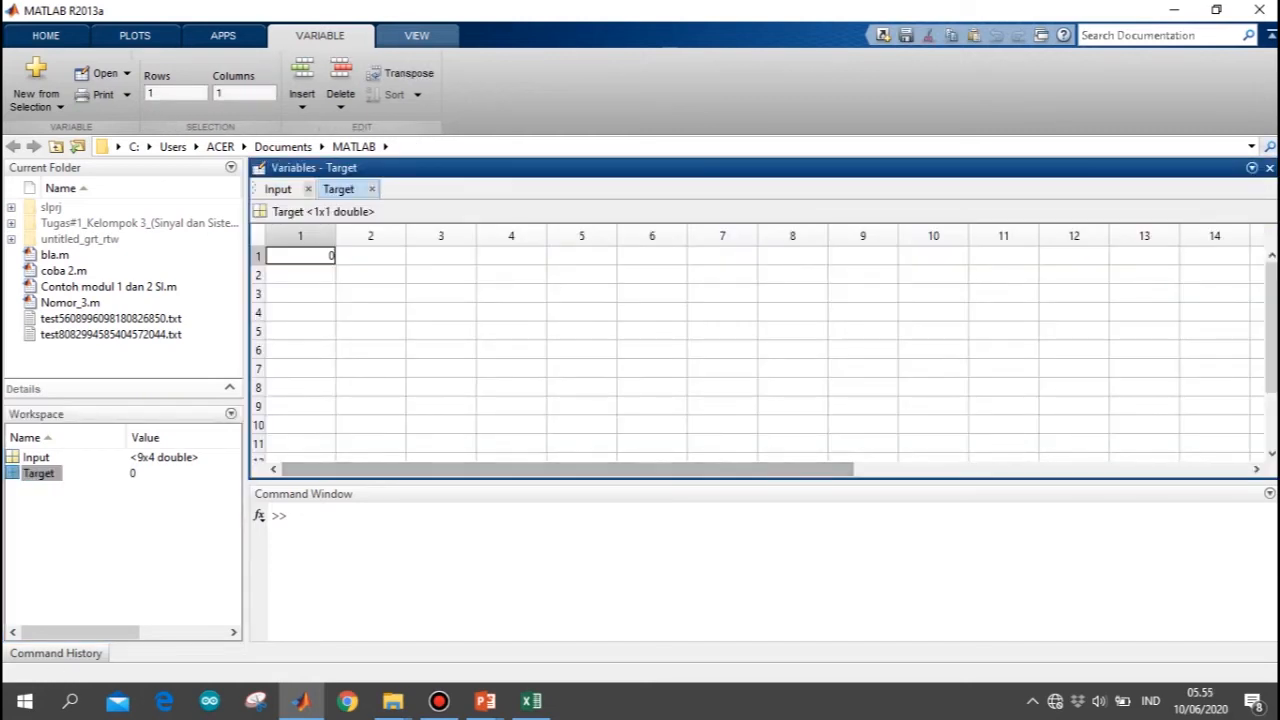
Switch to Excel and copy the four values of the Total row, B11:E11
left_click(531, 701)
left_click(352, 501)
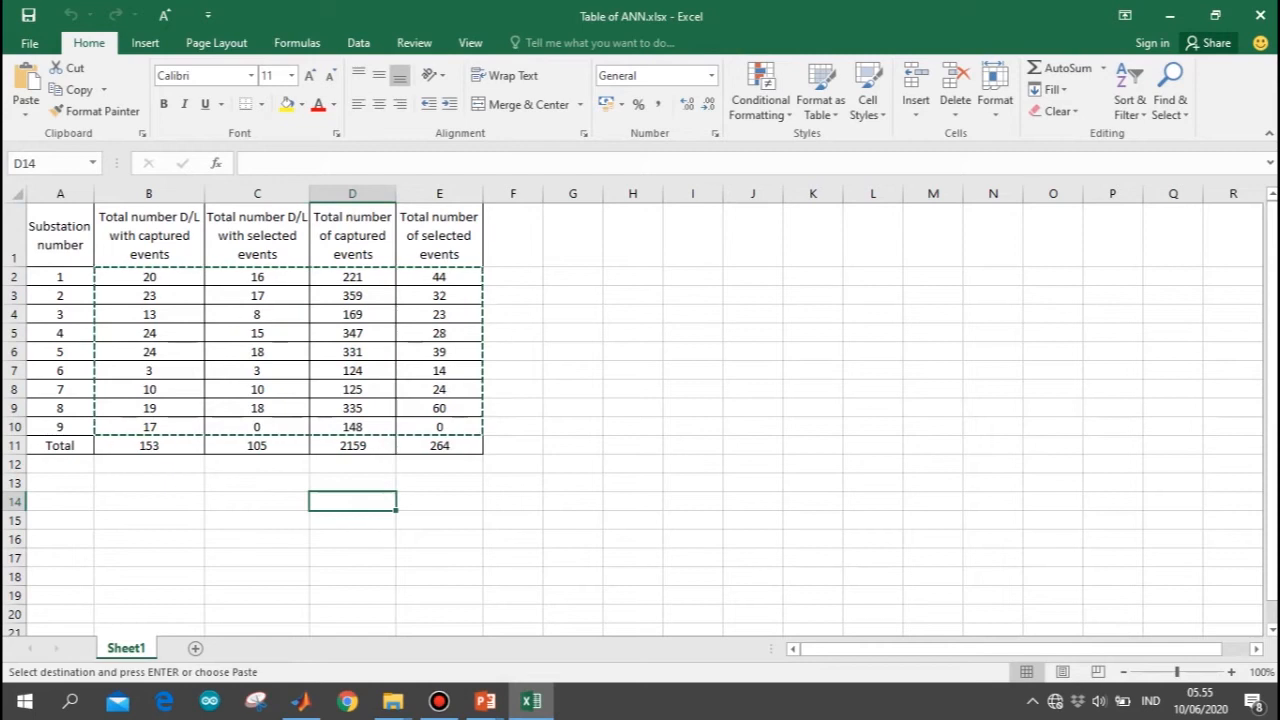
left_click_drag(149, 445, 479, 450)
key("ctrl+c")
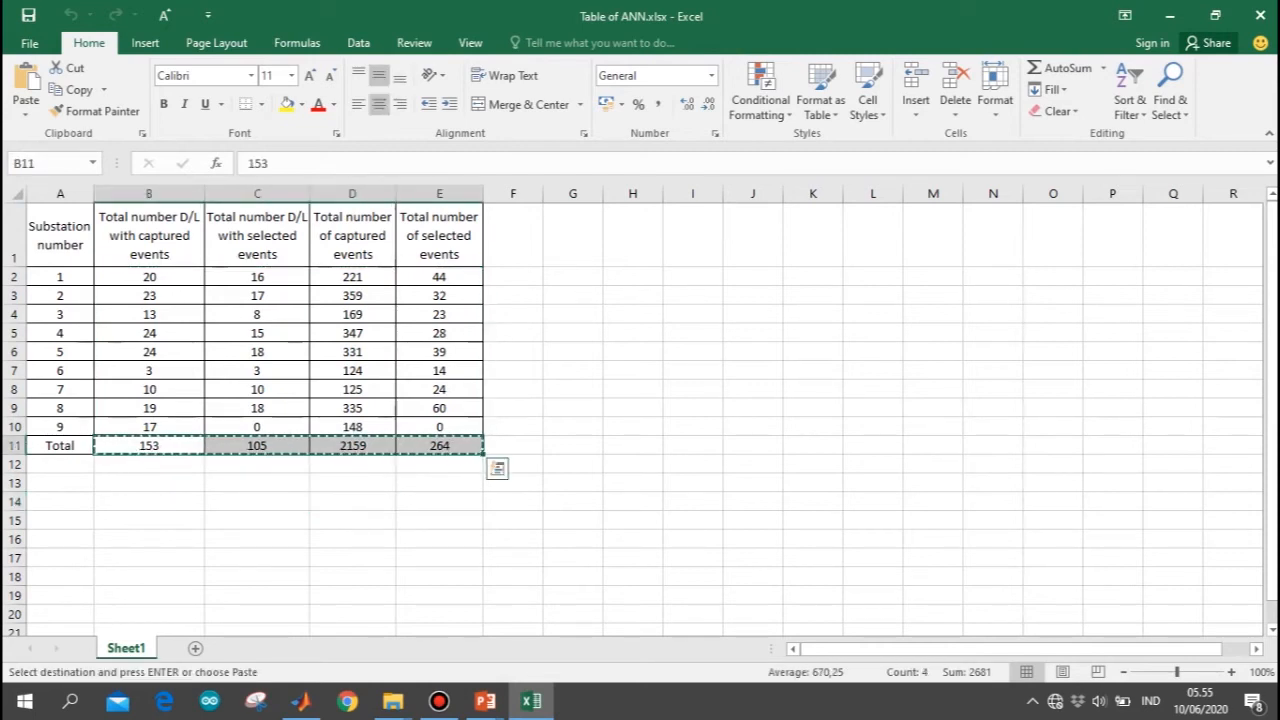
Return to MATLAB and paste the copied totals into the Target variable, starting at row 1, column 1
left_click(300, 701)
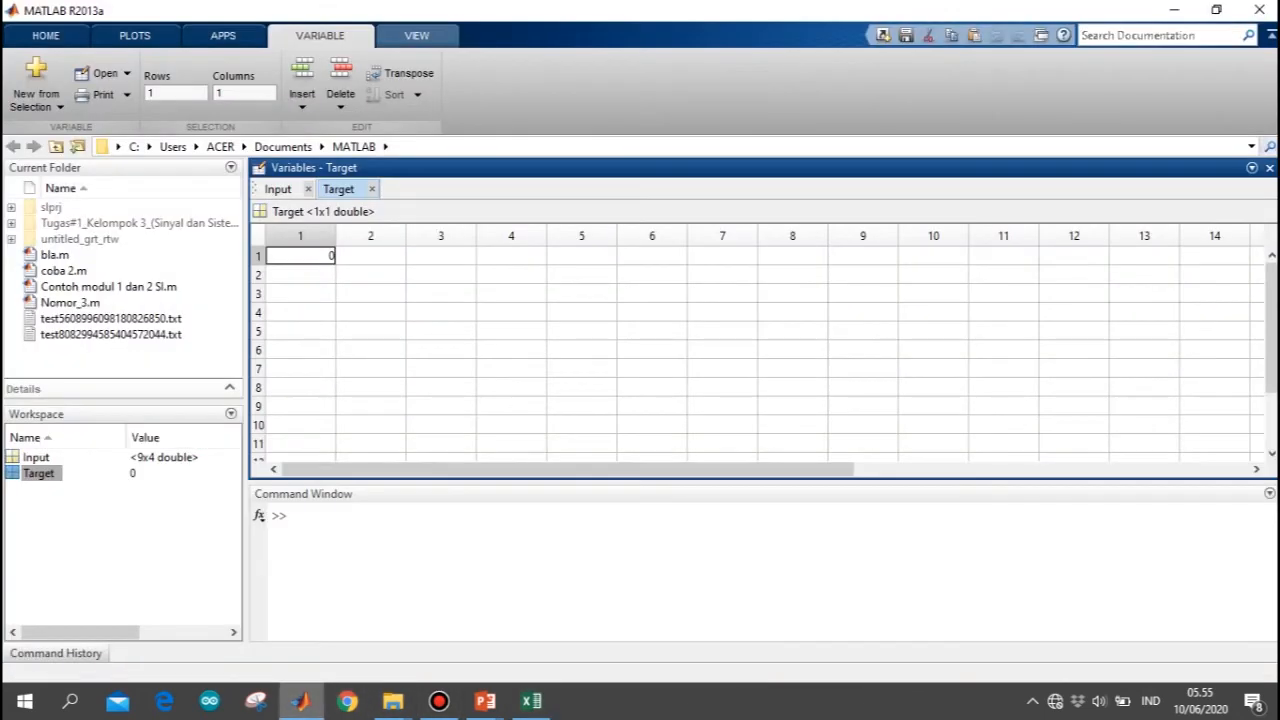
left_click(370, 256)
left_click(531, 701)
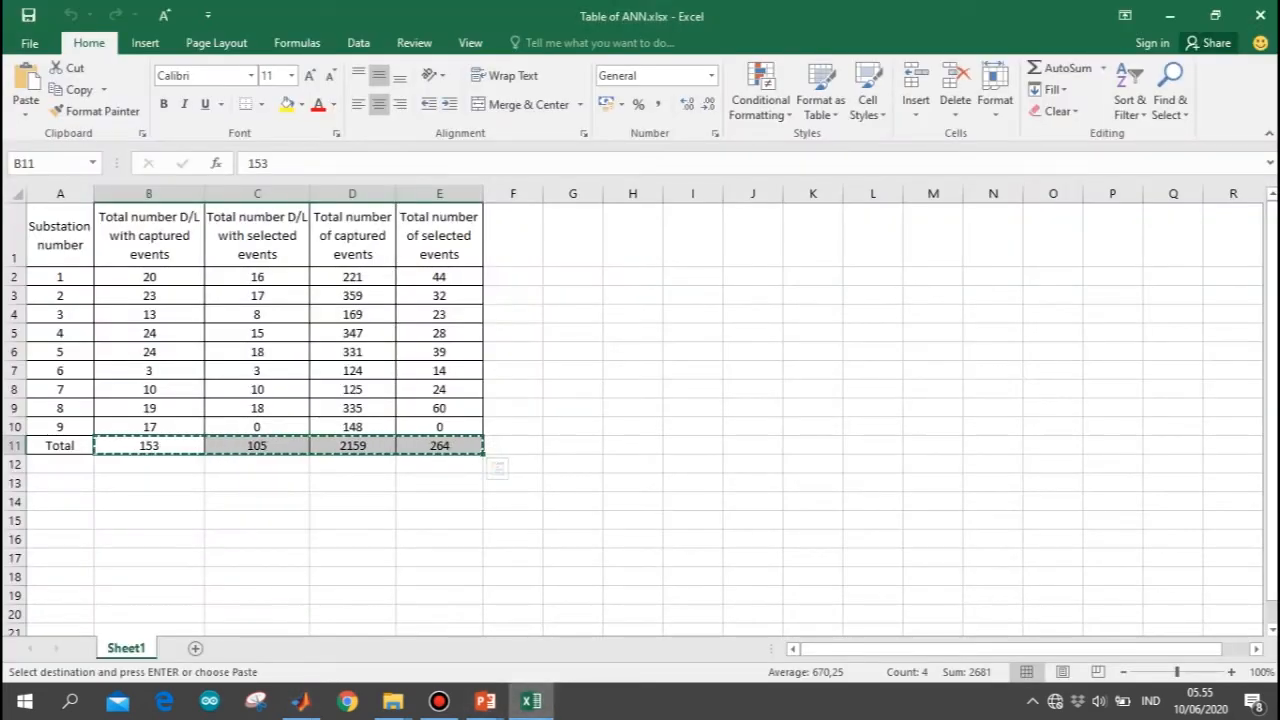
left_click(300, 701)
right_click(531, 701)
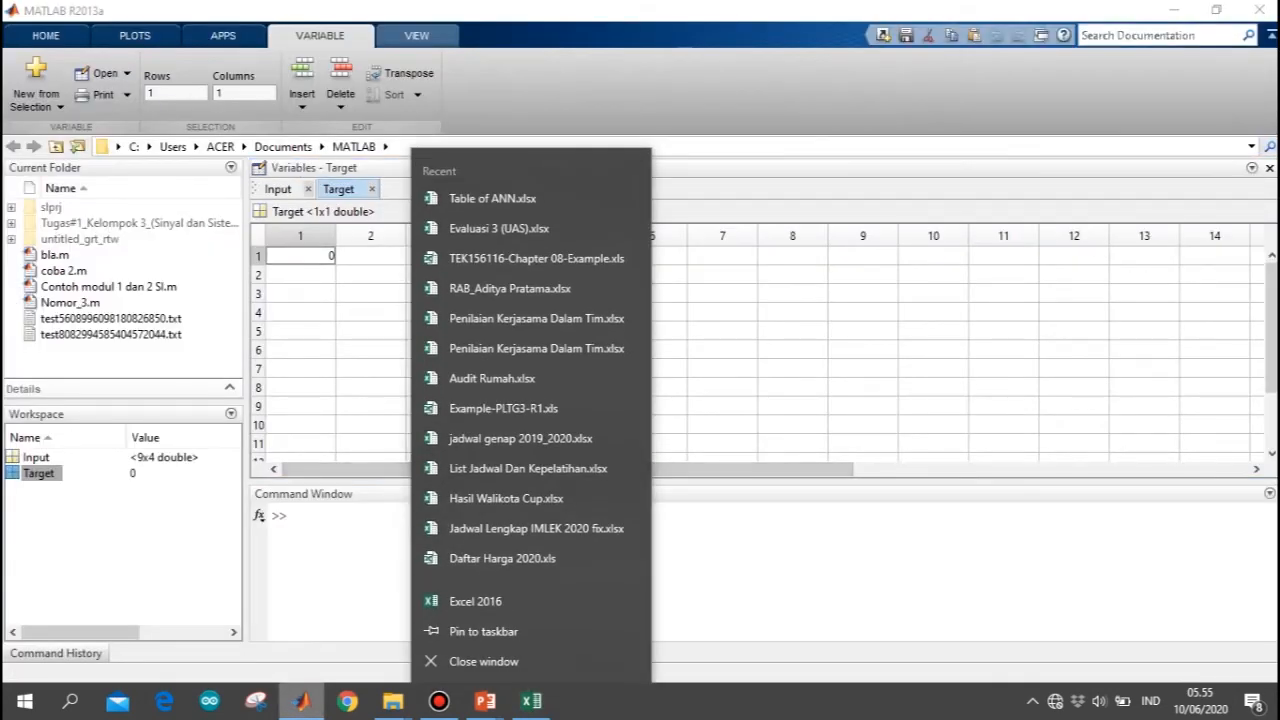
key("Escape")
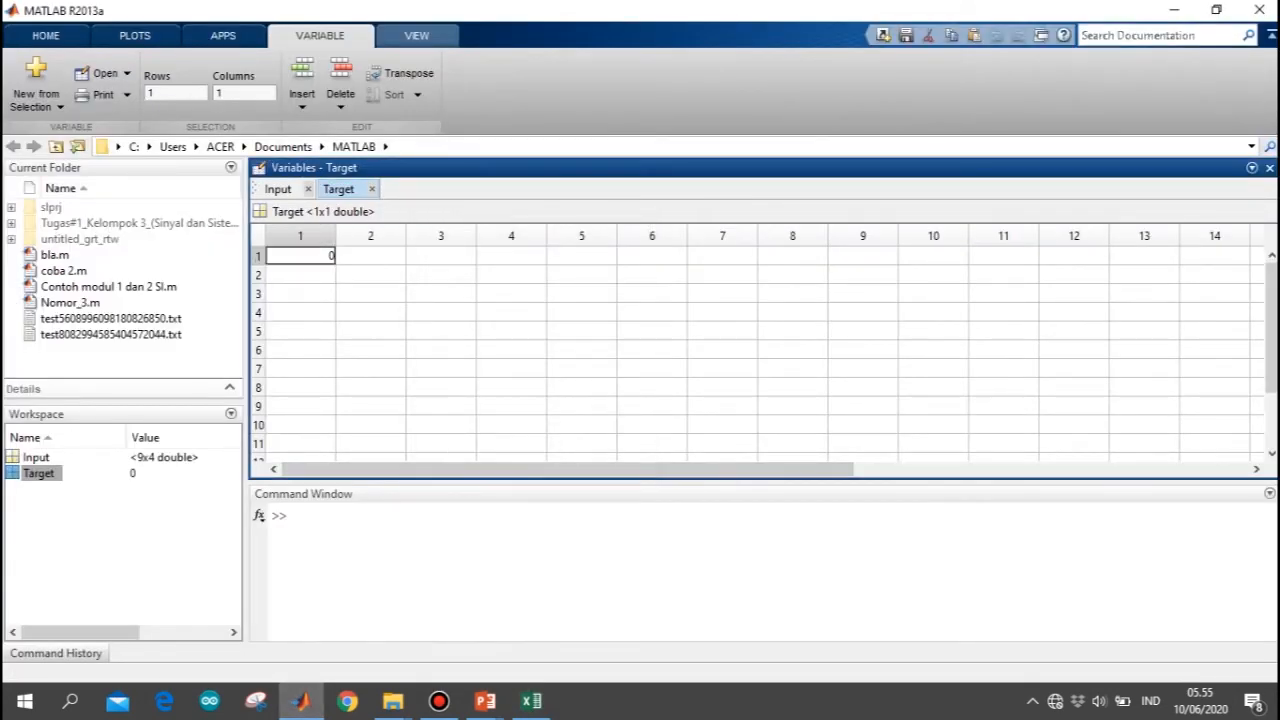
key("ctrl+v")
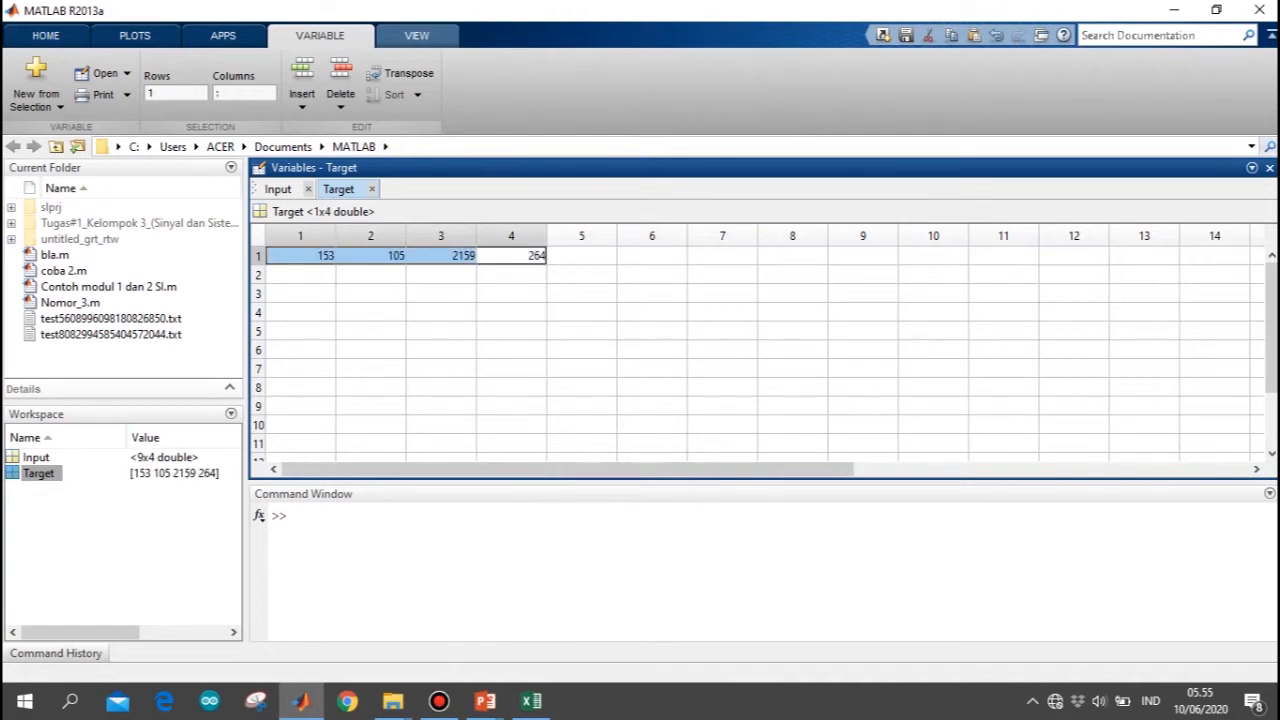
left_click(371, 311)
left_click(278, 189)
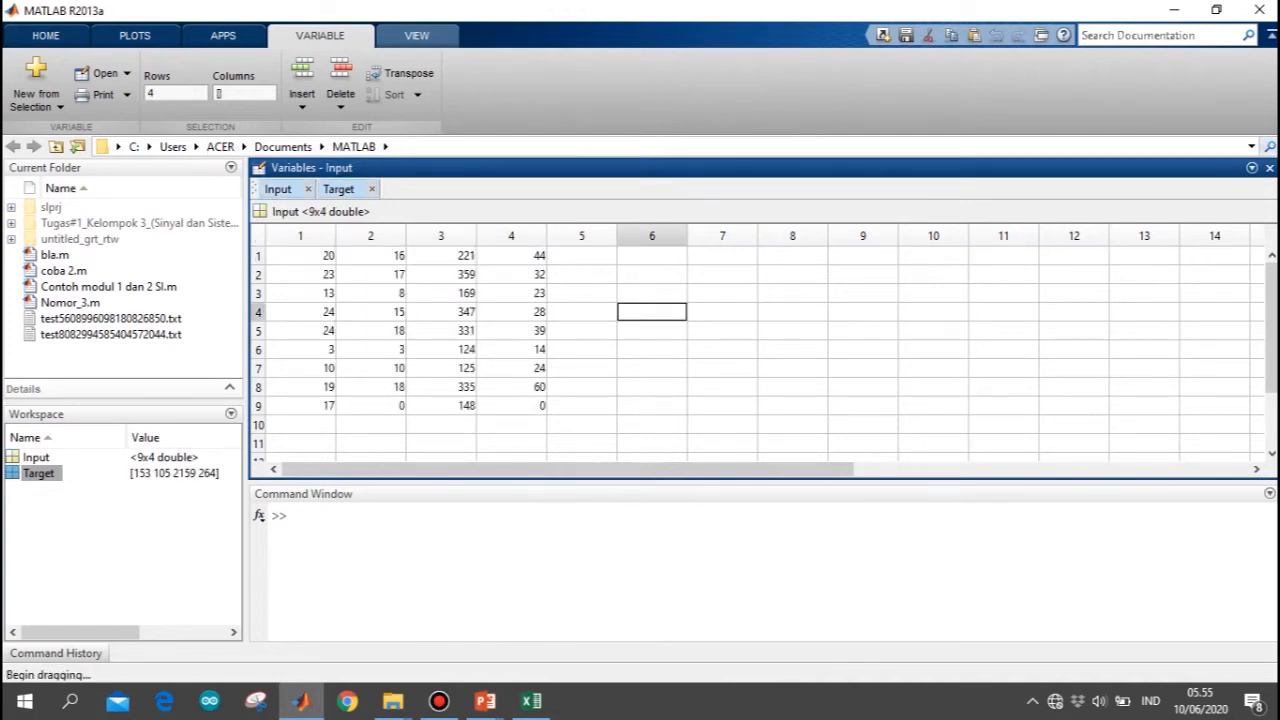
left_click(338, 189)
left_click(278, 189)
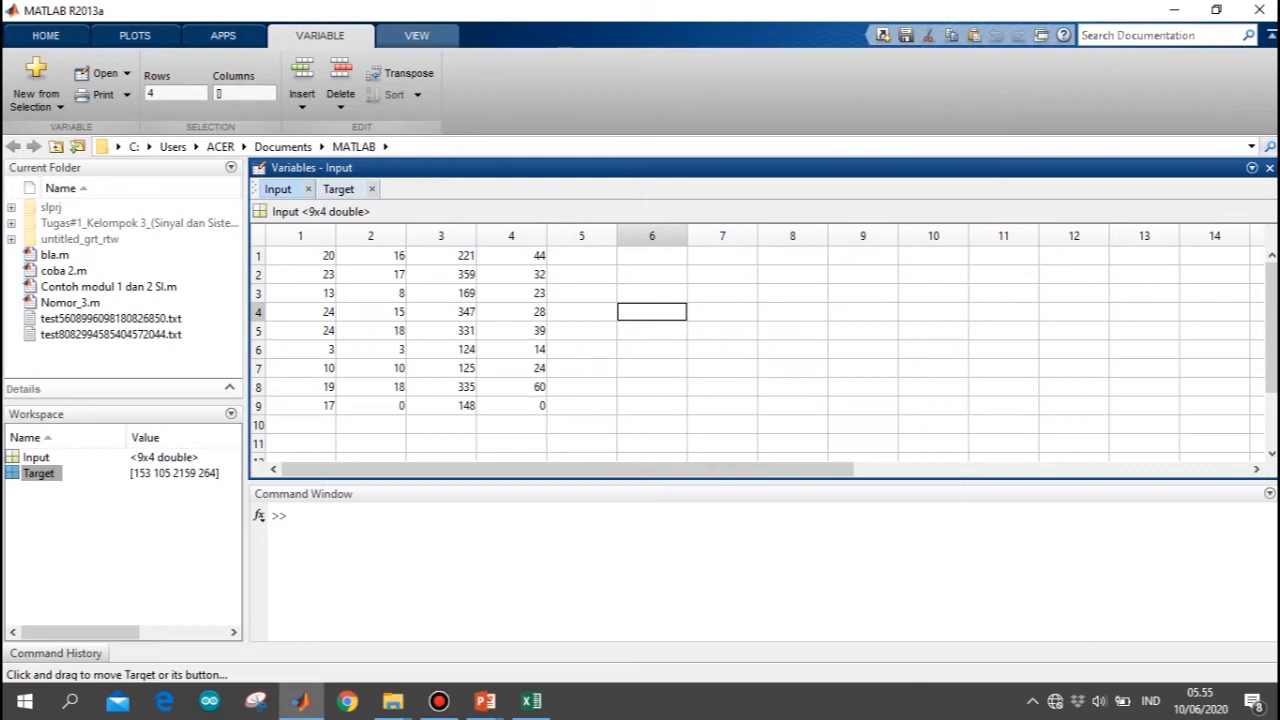
left_click(338, 189)
left_click(38, 473)
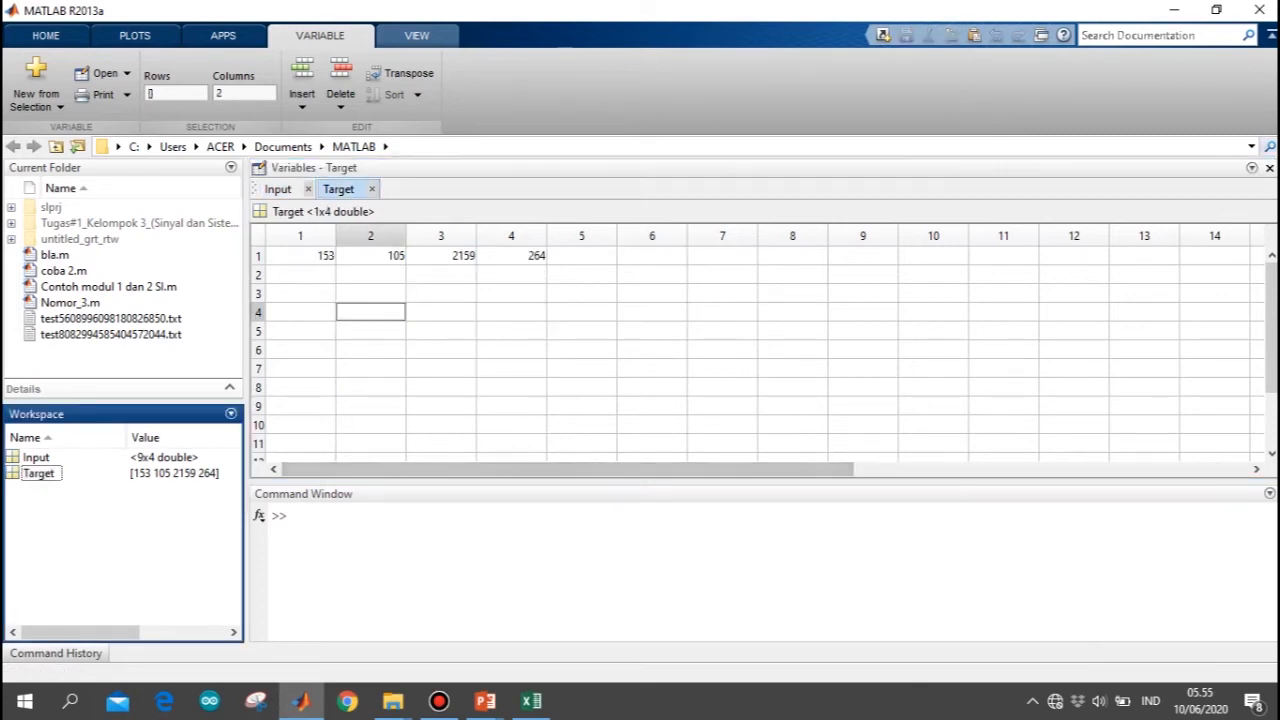
Launch the Neural Network/Data Manager by running nntool at the command prompt
left_click(294, 515)
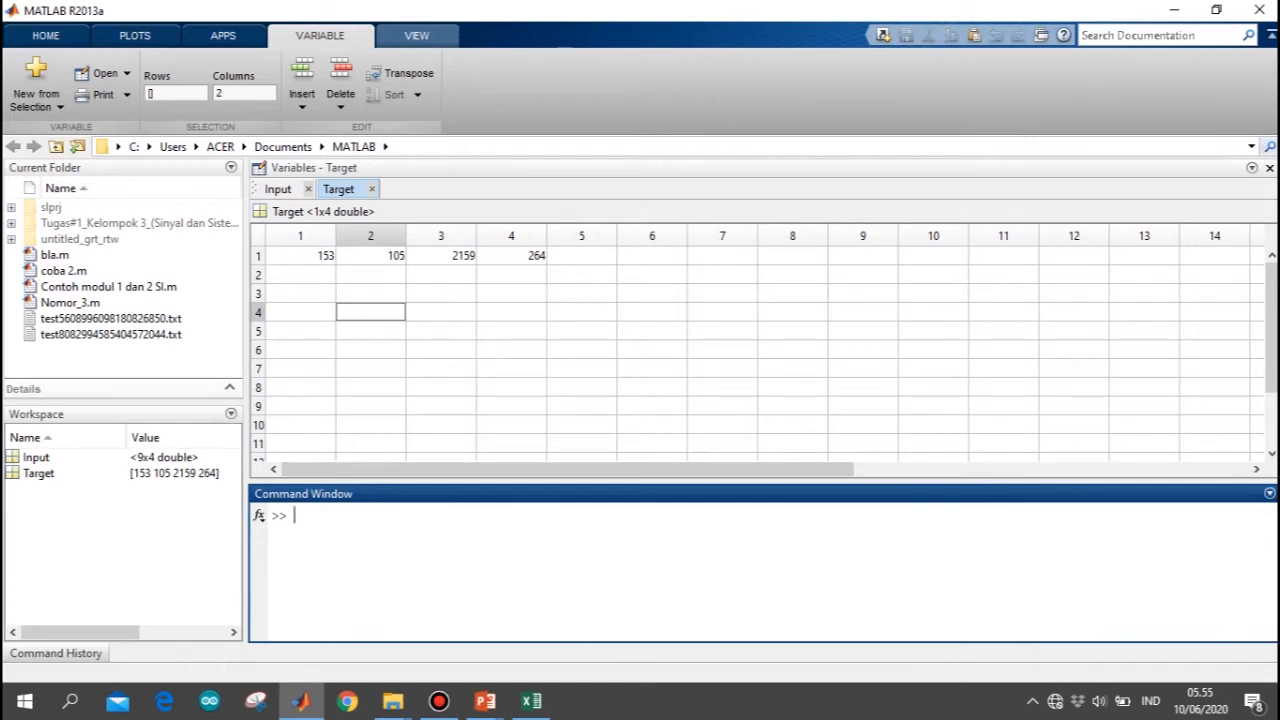
type("nntool")
key("Return")
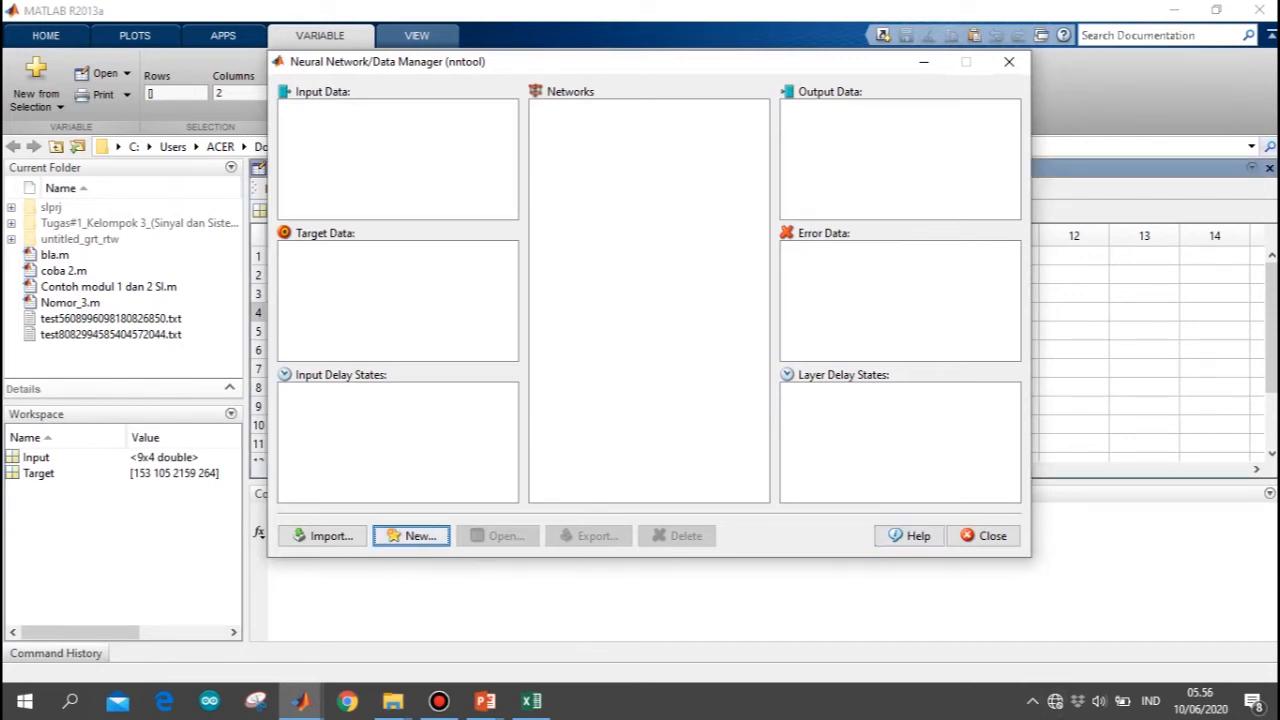
left_click_drag(628, 68, 626, 66)
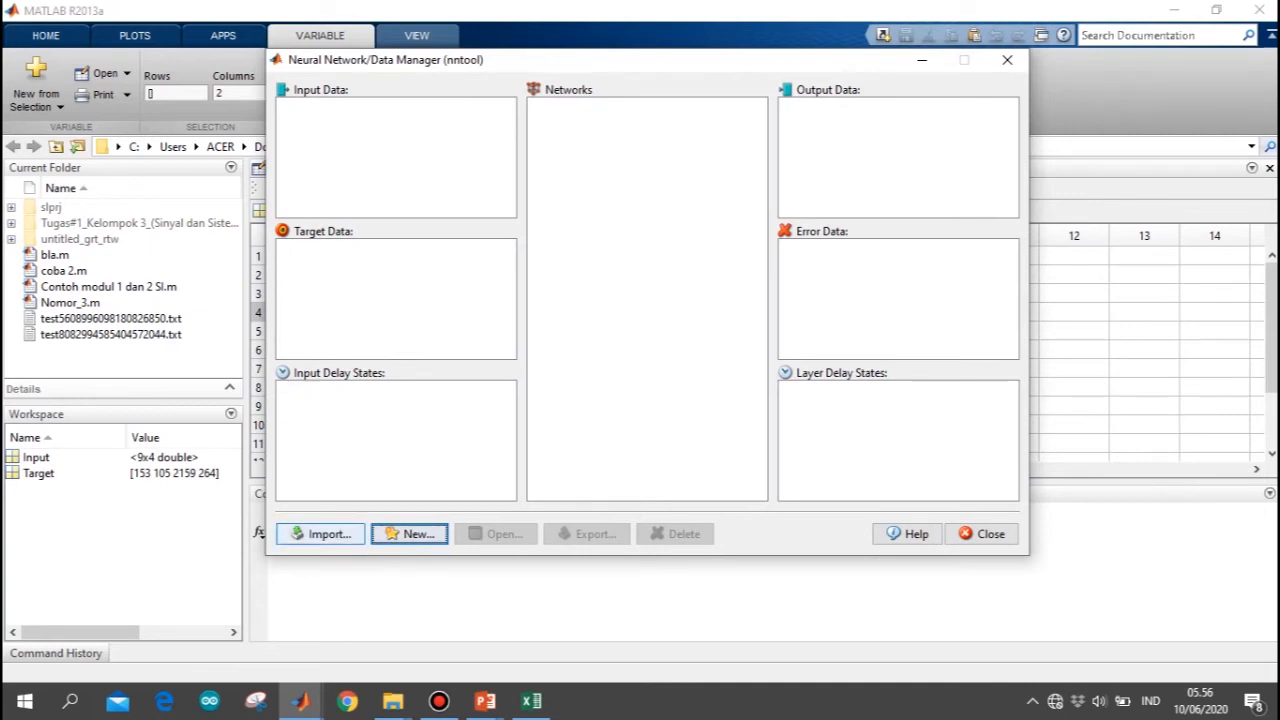
Import the workspace variable Input into the Network/Data Manager as Input Data
left_click(320, 533)
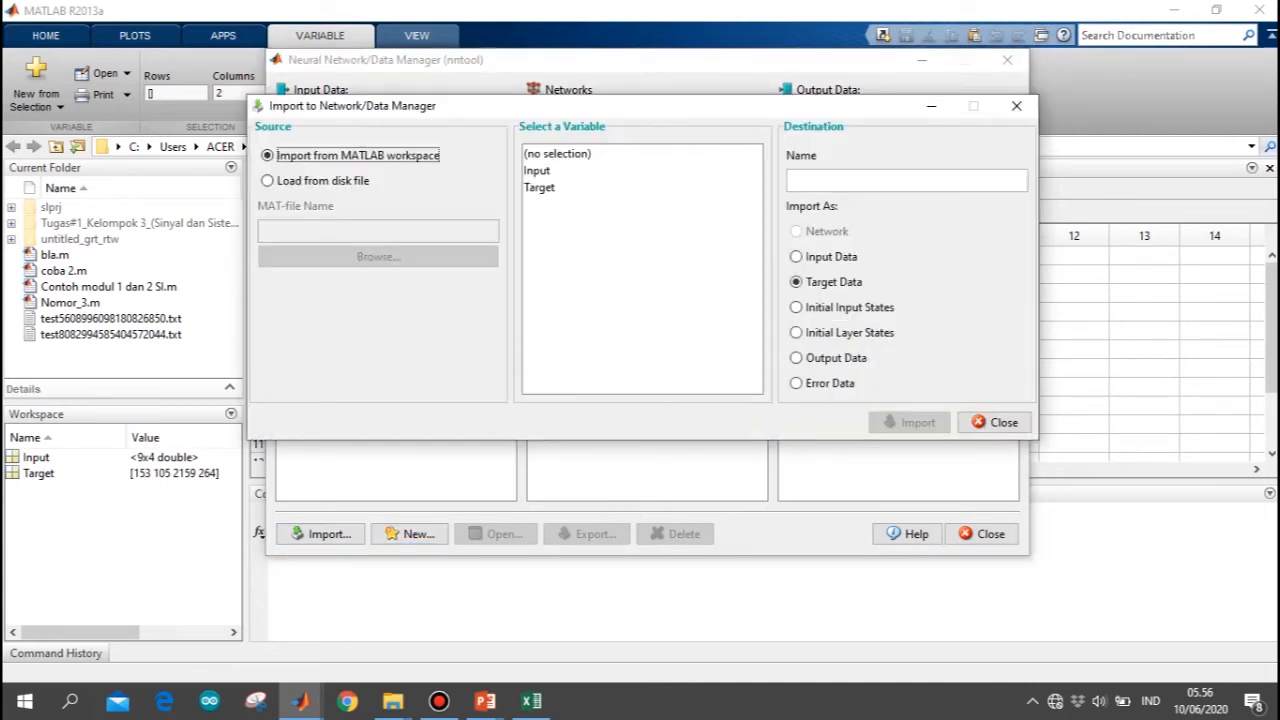
left_click(540, 170)
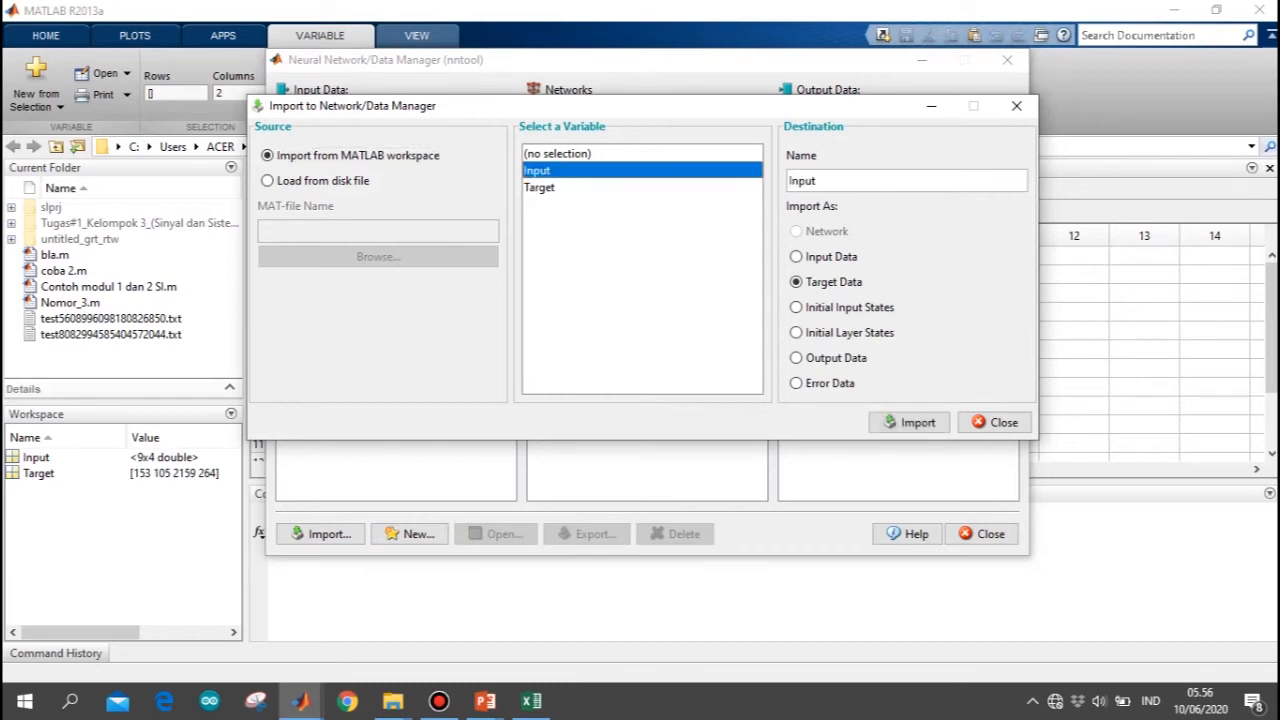
left_click(796, 256)
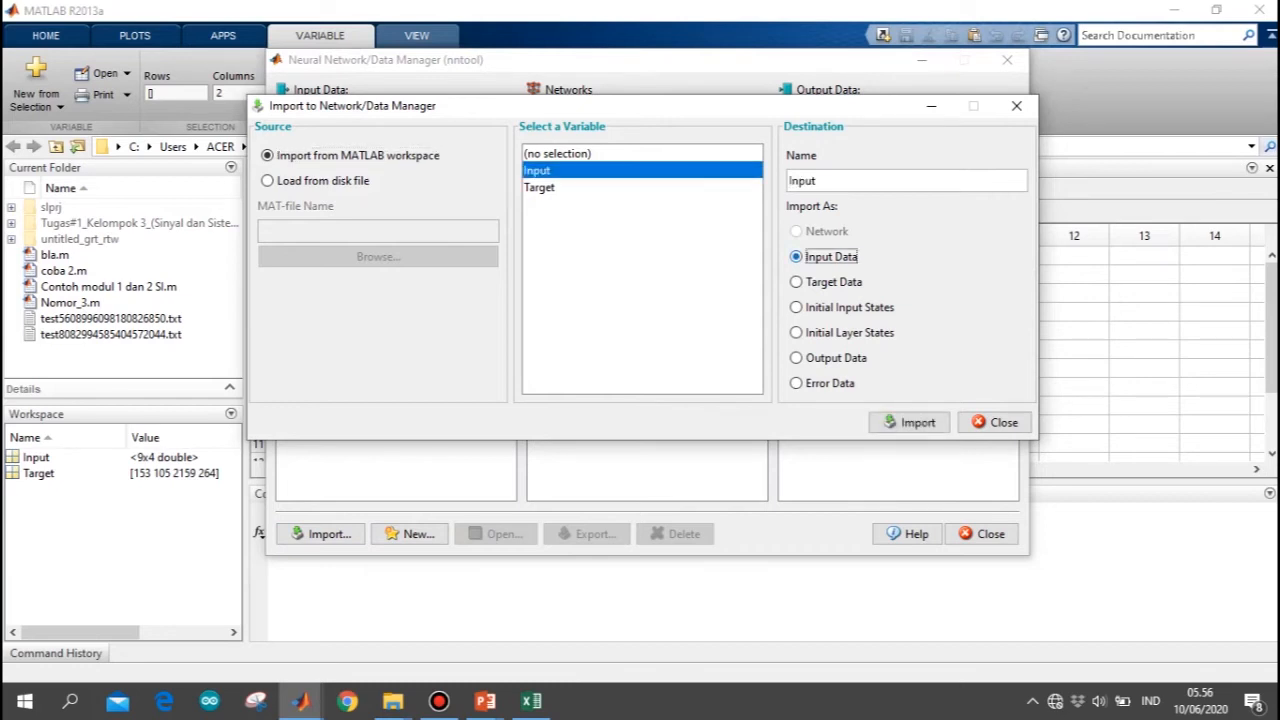
left_click(909, 422)
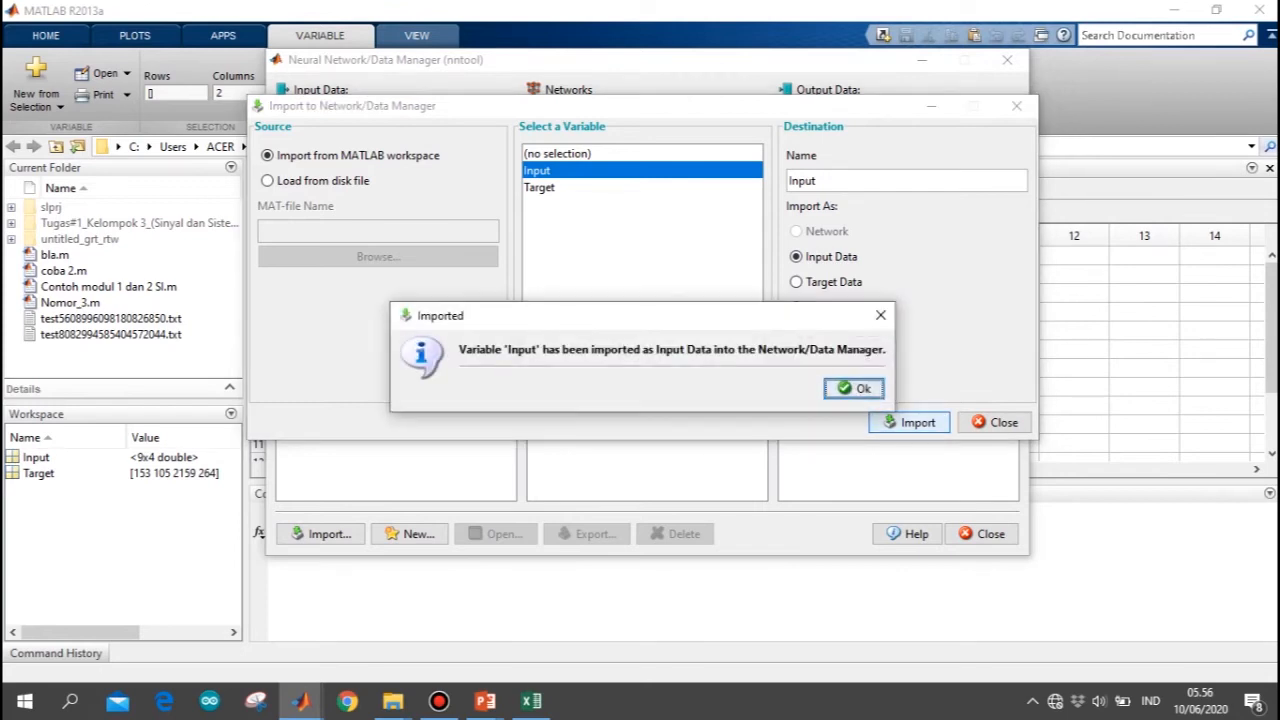
Import the workspace variable Target into the Network/Data Manager as Target Data and close the import dialog
key("Return")
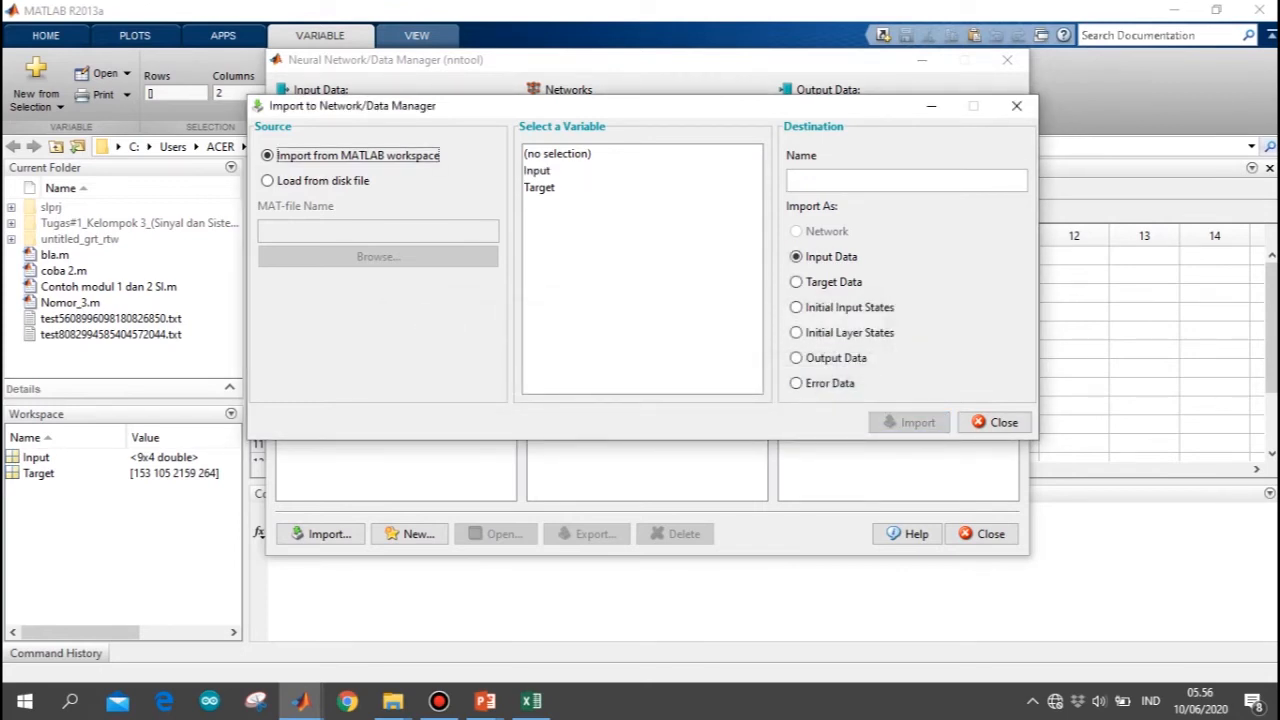
left_click(540, 187)
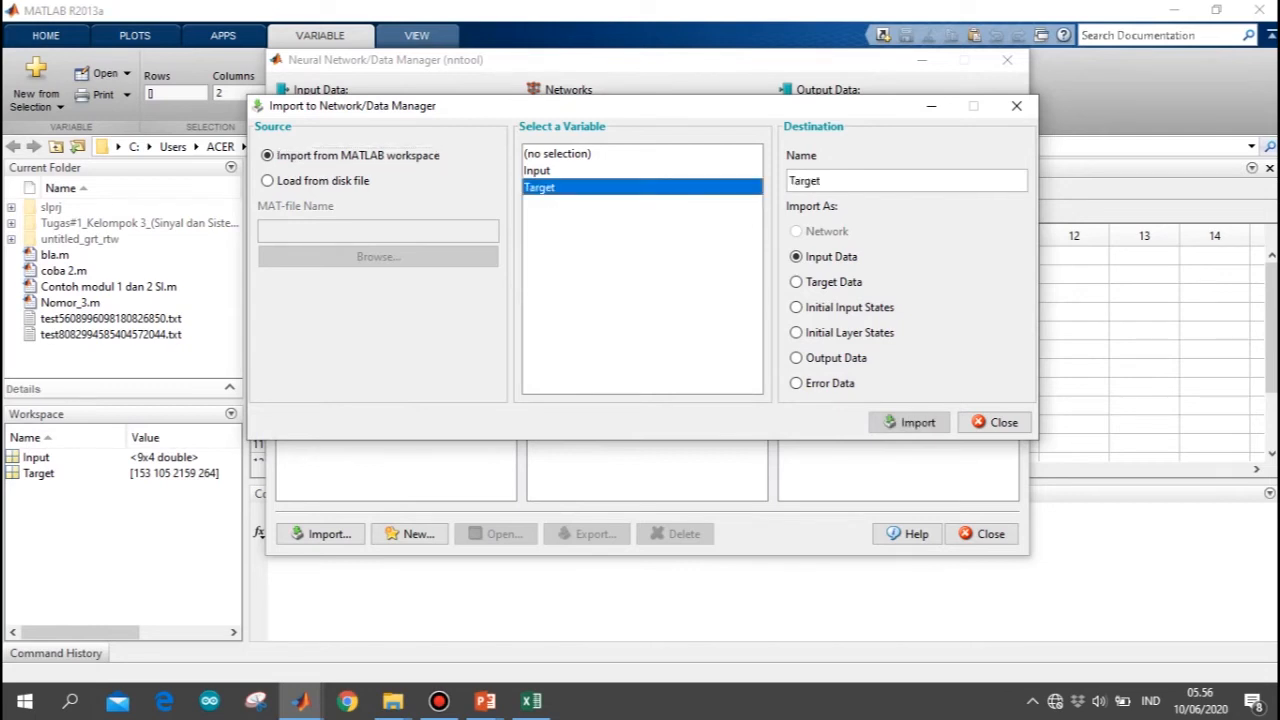
left_click(796, 282)
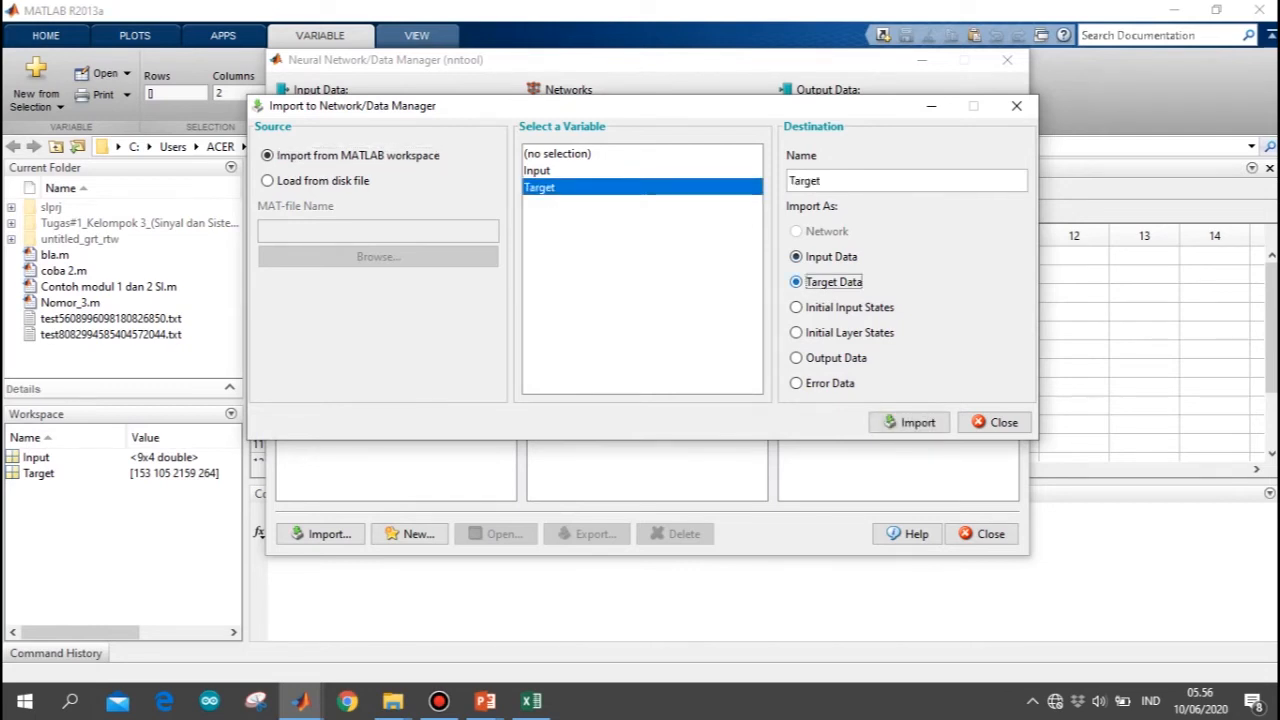
left_click(908, 422)
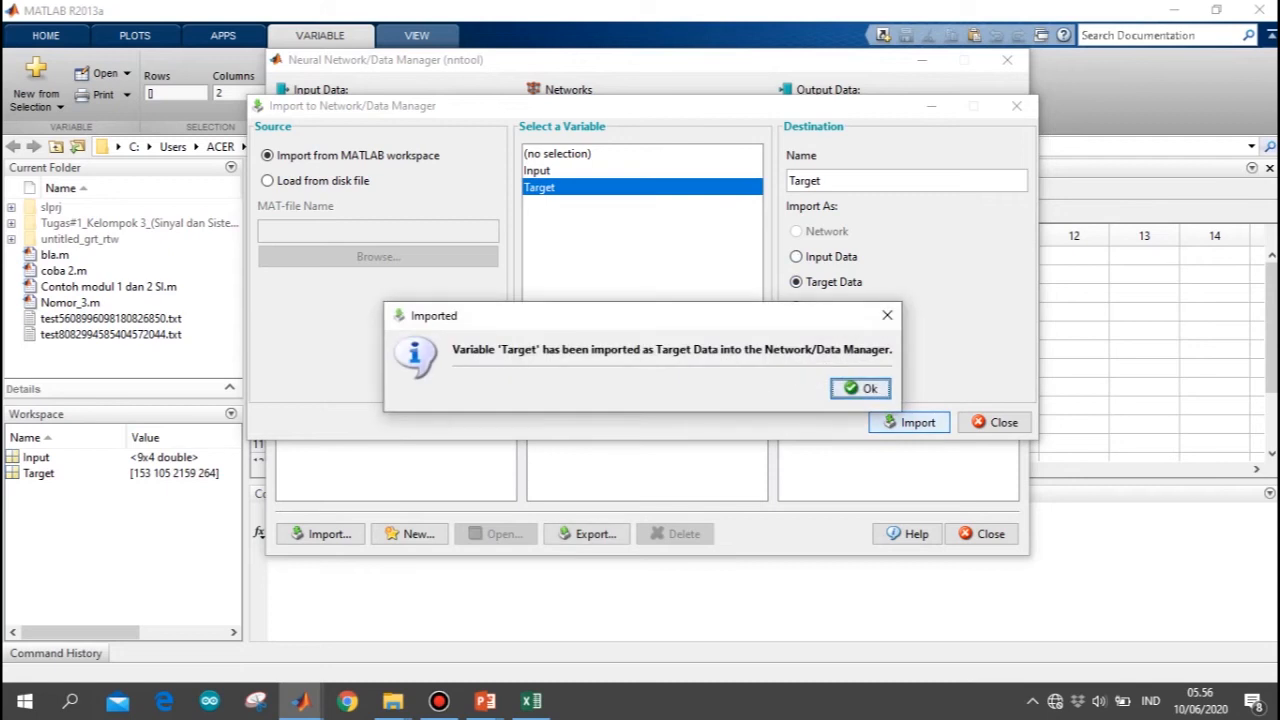
left_click(872, 389)
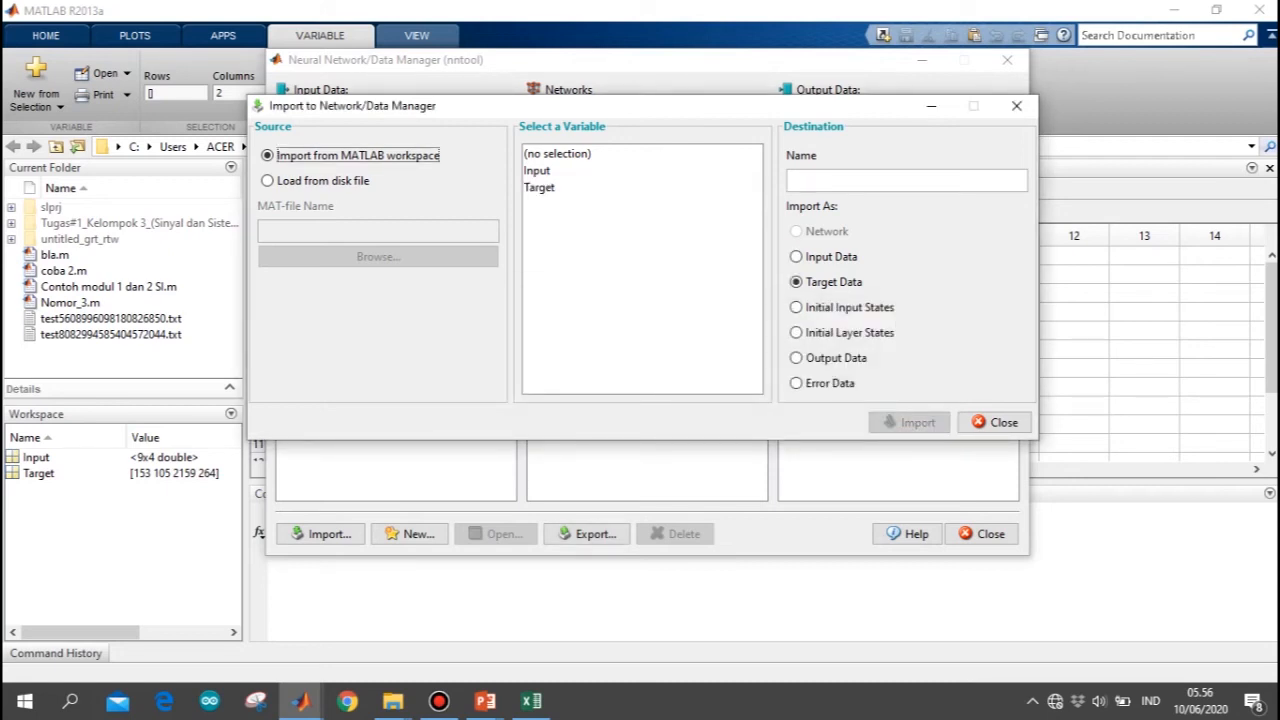
left_click(994, 422)
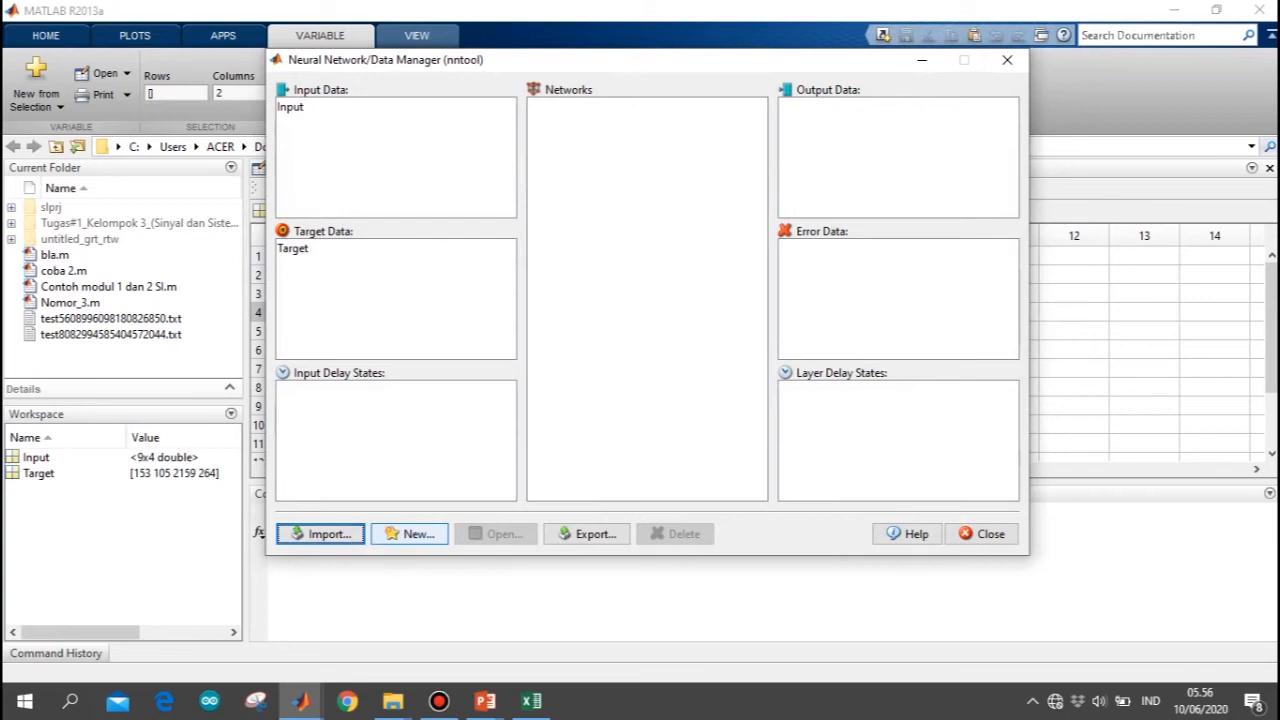
Start a new network in the Network/Data Manager and name it A1
left_click(410, 533)
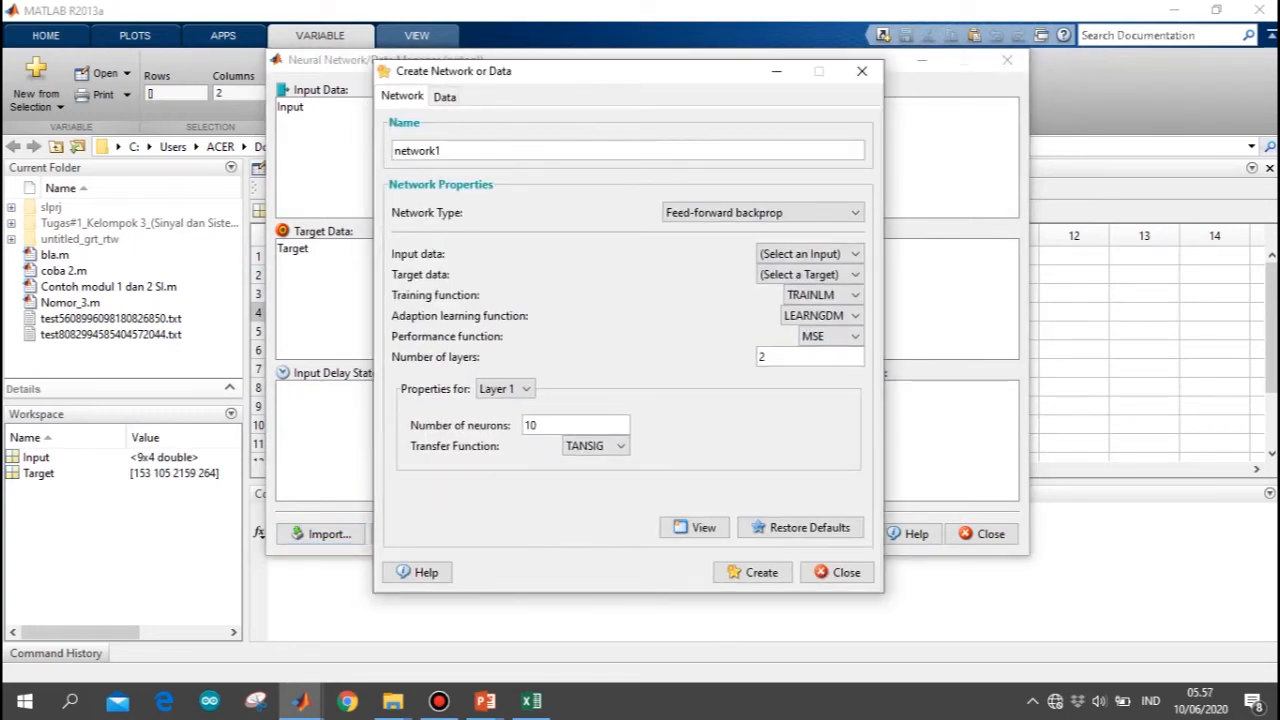
left_click_drag(571, 77, 571, 71)
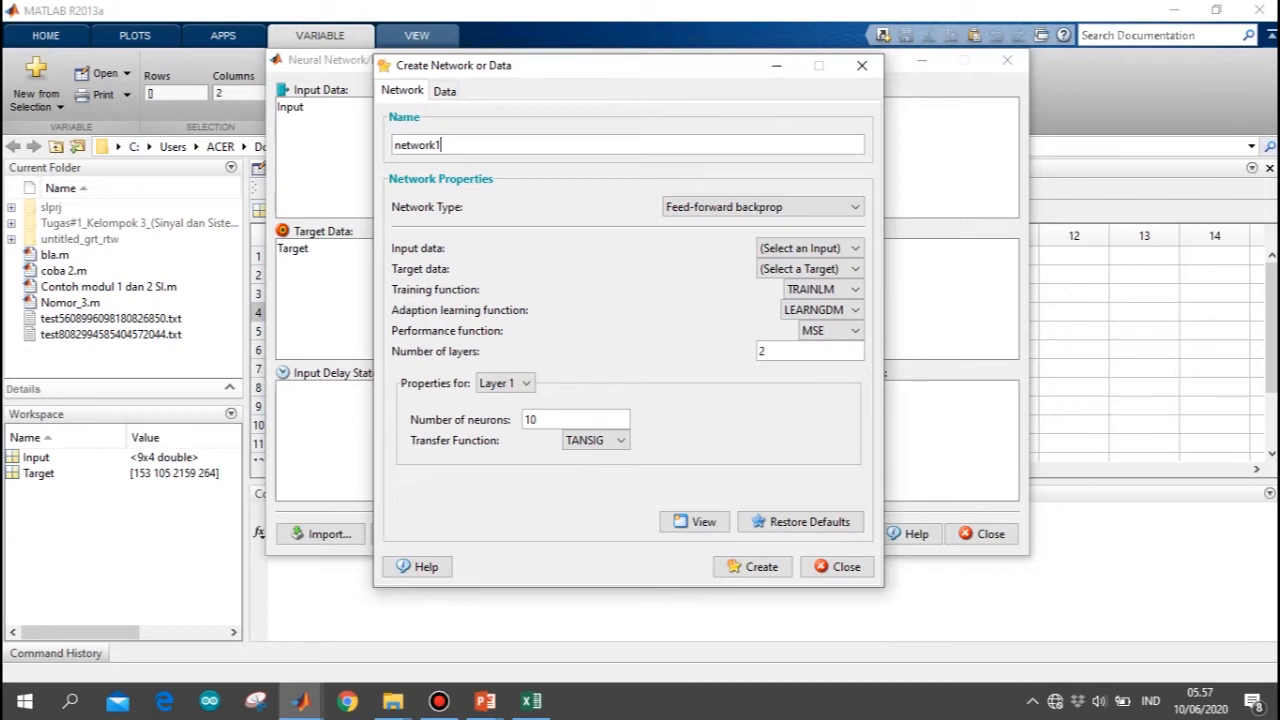
key("BackSpace")
key("BackSpace")
key("BackSpace")
key("BackSpace")
key("BackSpace")
key("BackSpace")
key("BackSpace")
key("BackSpace")
type("A1")
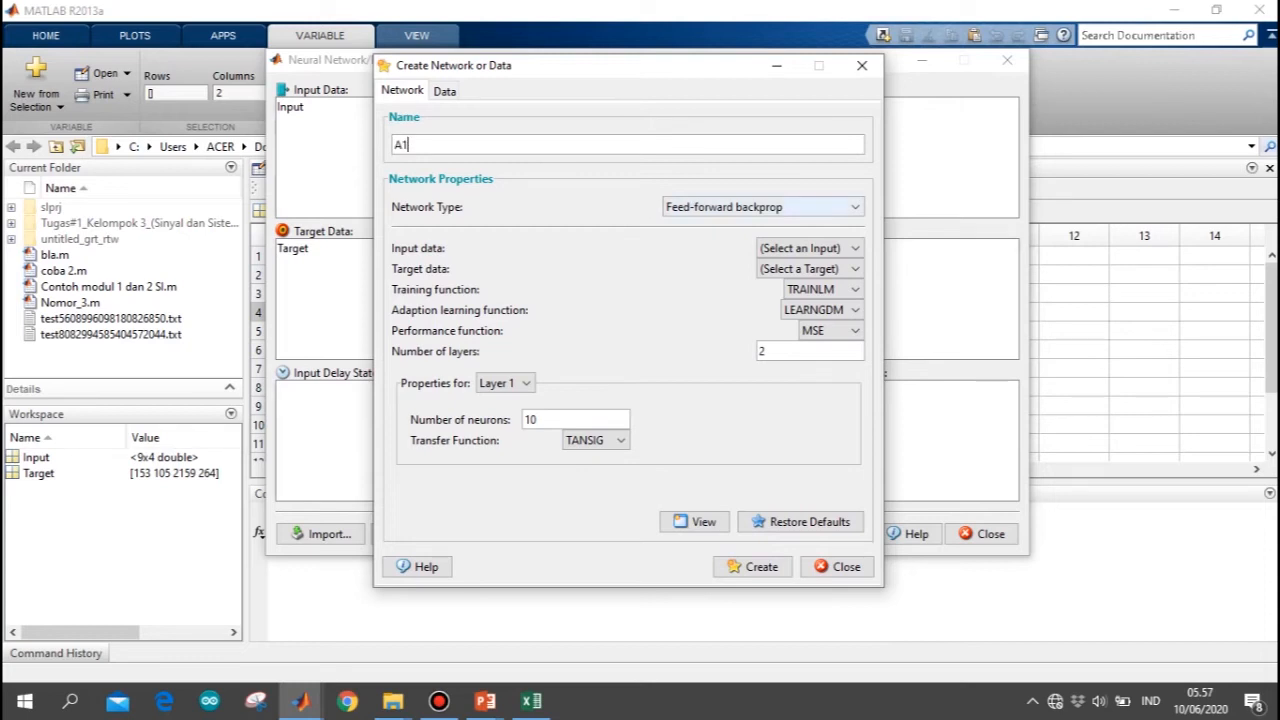
Assign Input as the input data and Target as the target data for network A1
left_click(808, 248)
left_click(772, 285)
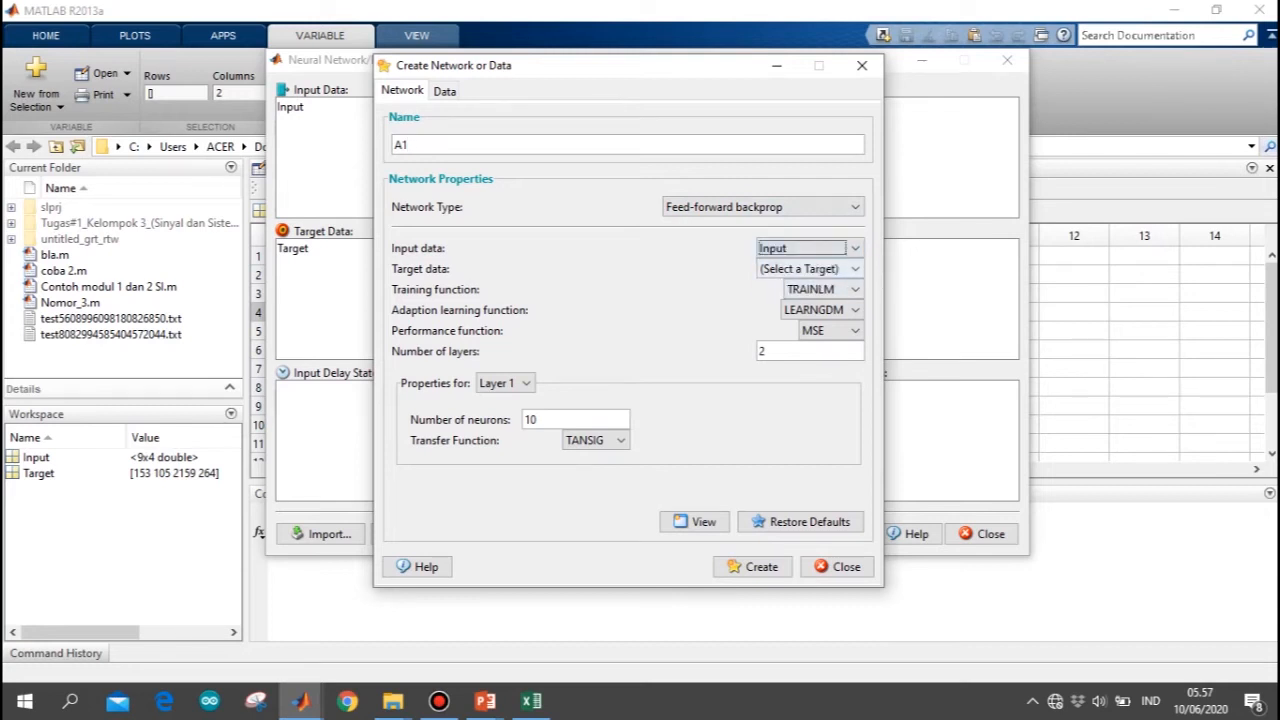
left_click(808, 268)
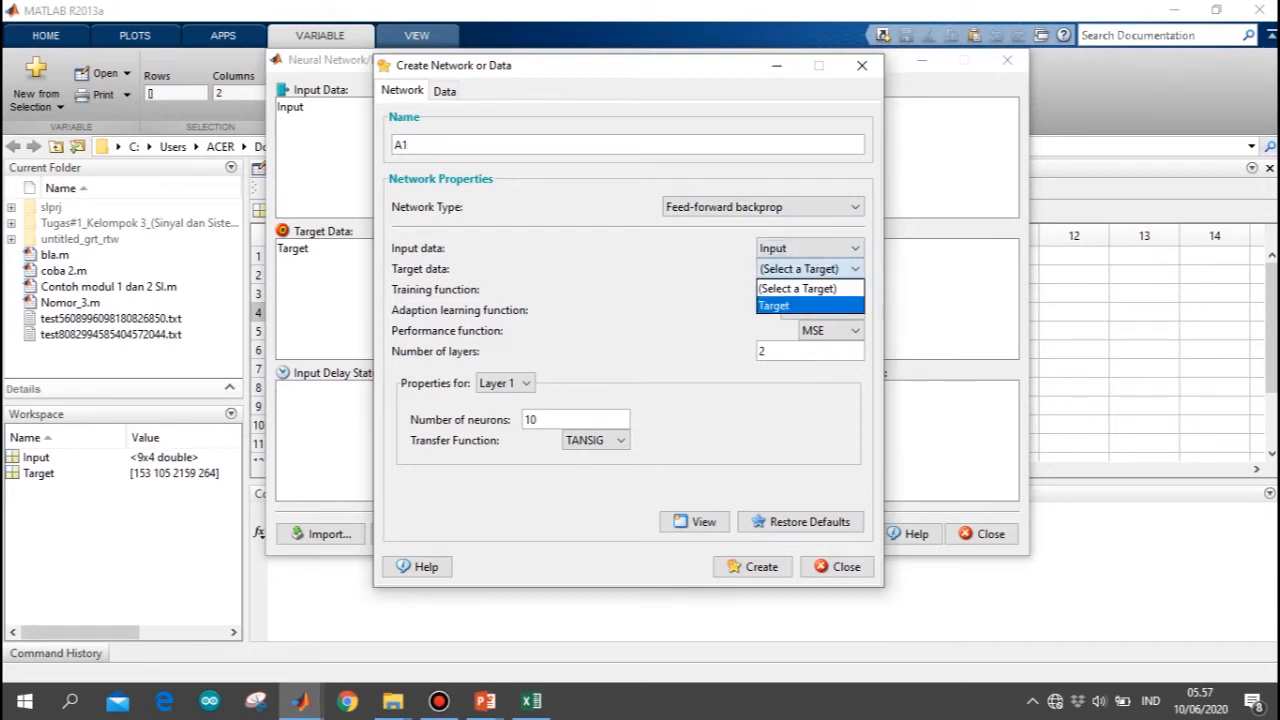
left_click(774, 305)
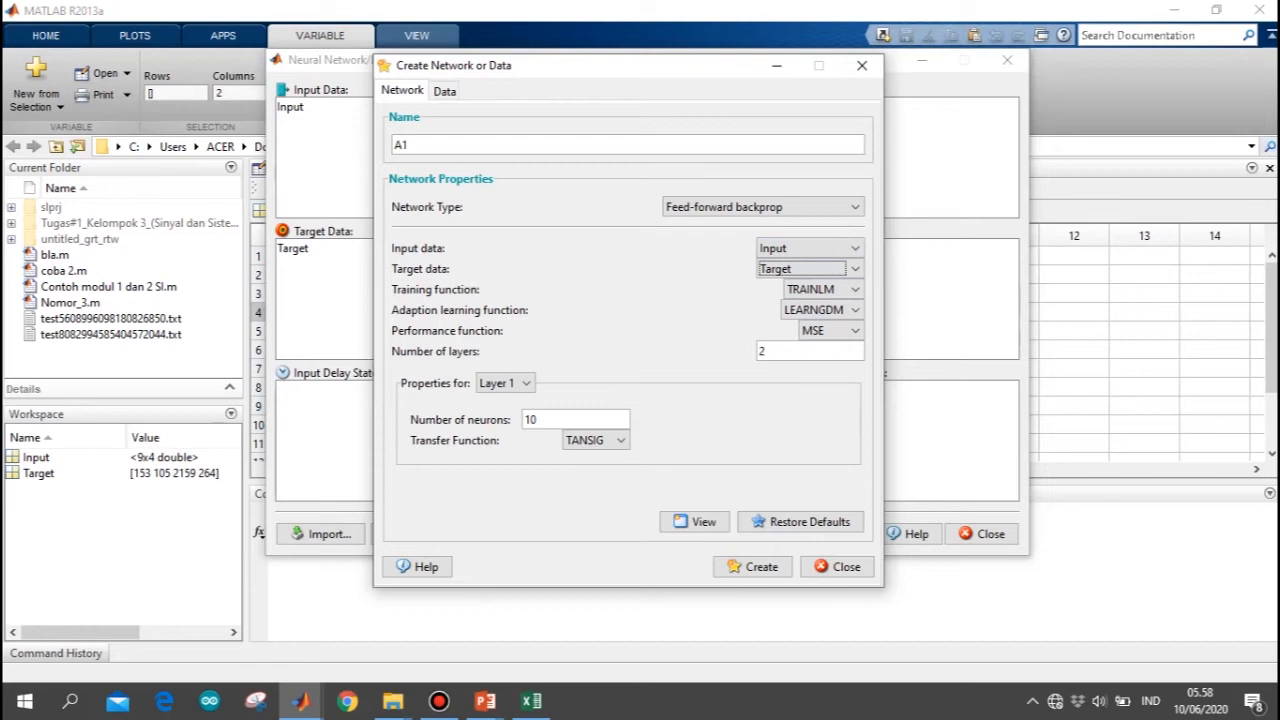
Set the Layer 1 transfer function to LOGSIG and create network A1
left_click(596, 440)
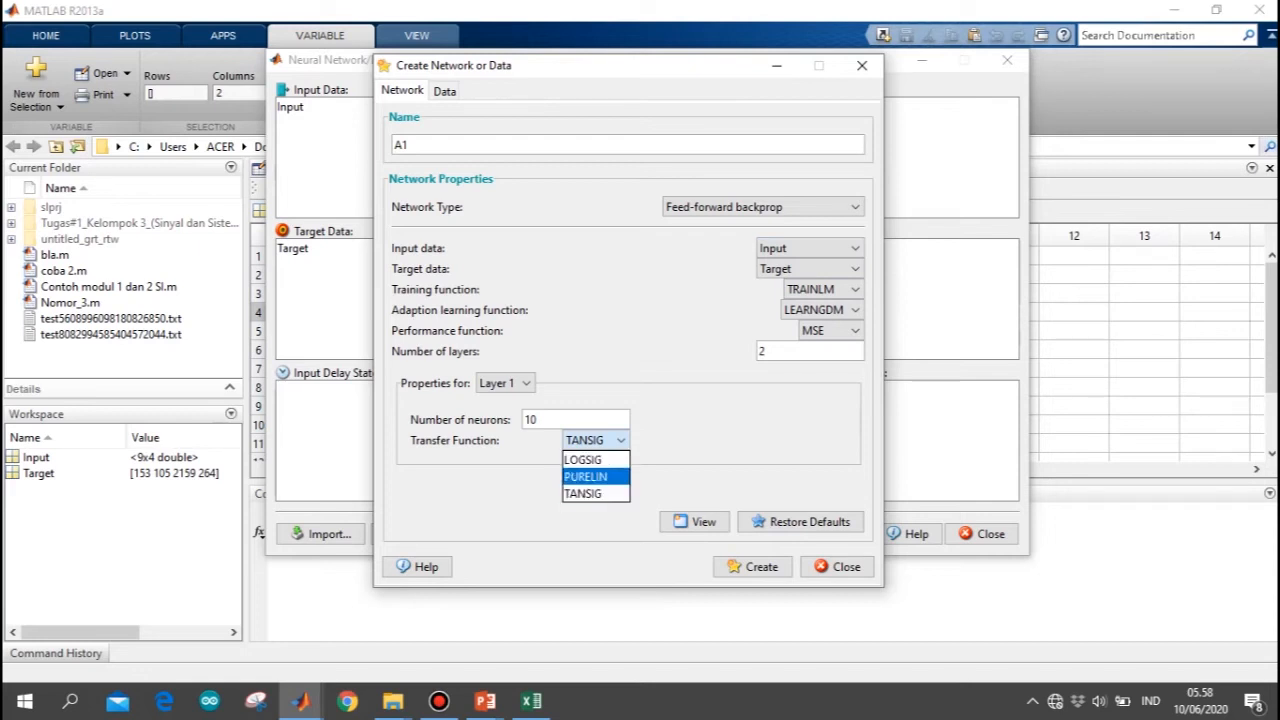
left_click(583, 459)
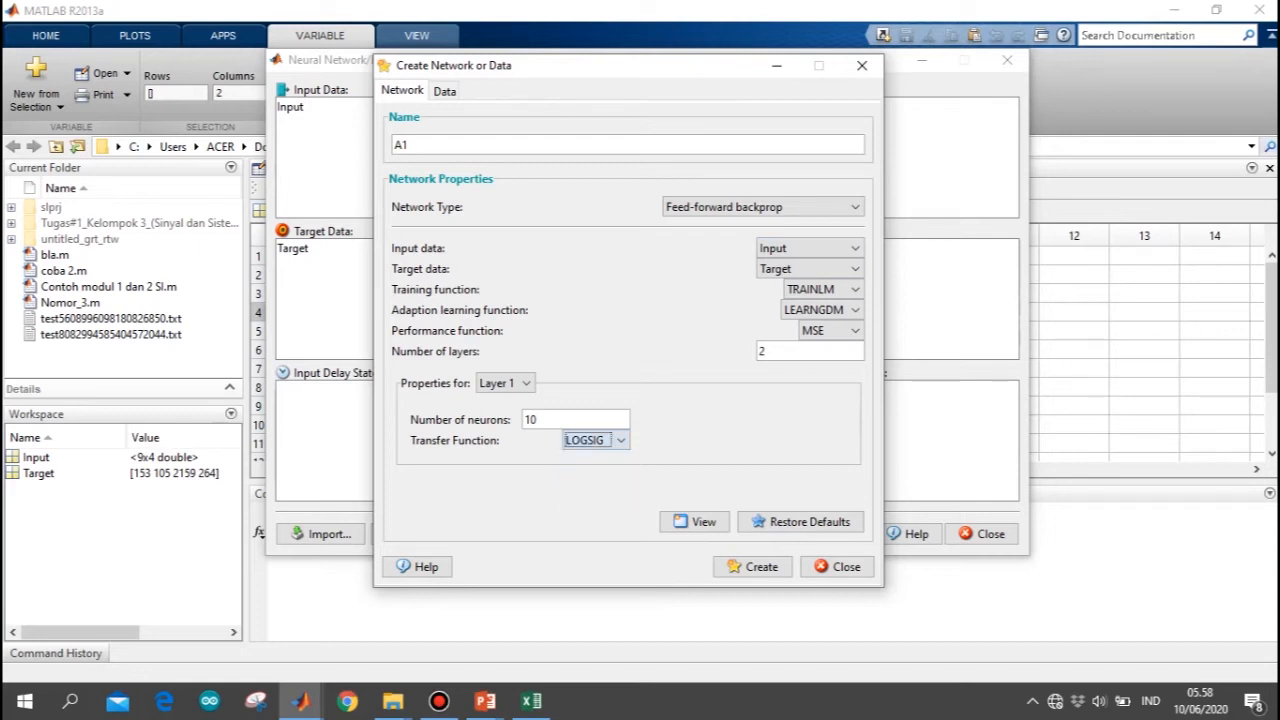
left_click(752, 566)
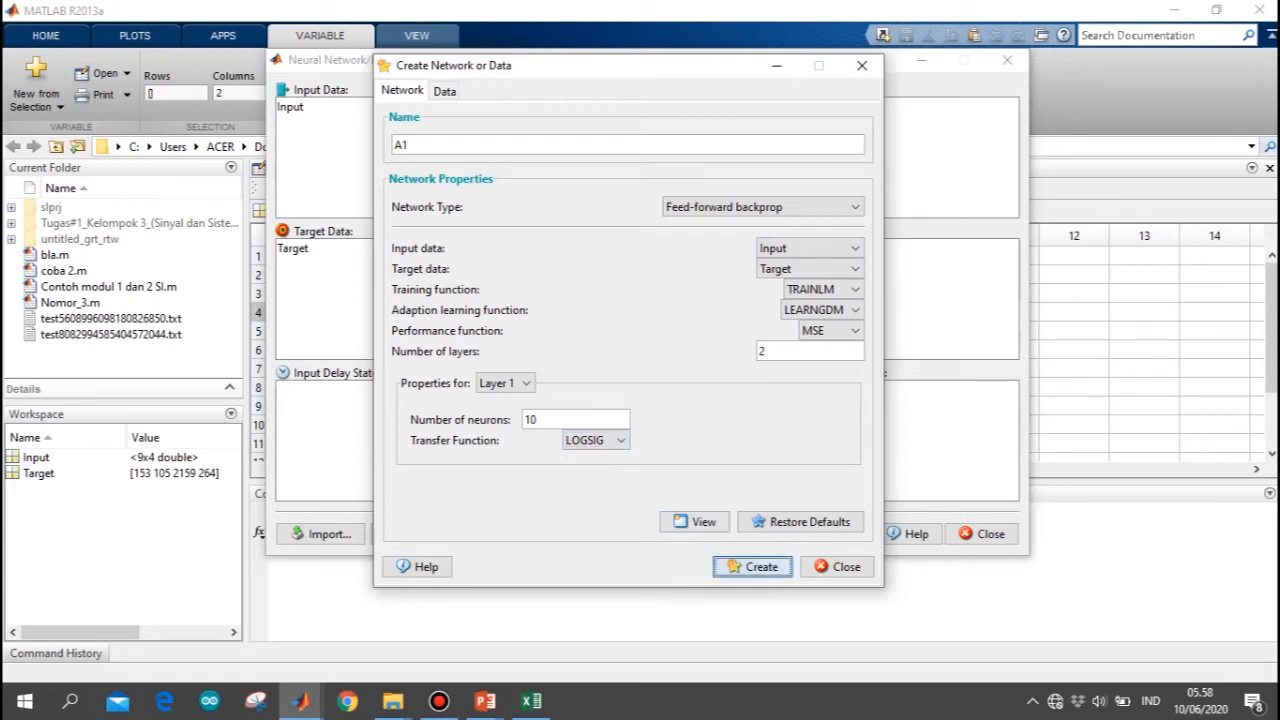
key("Return")
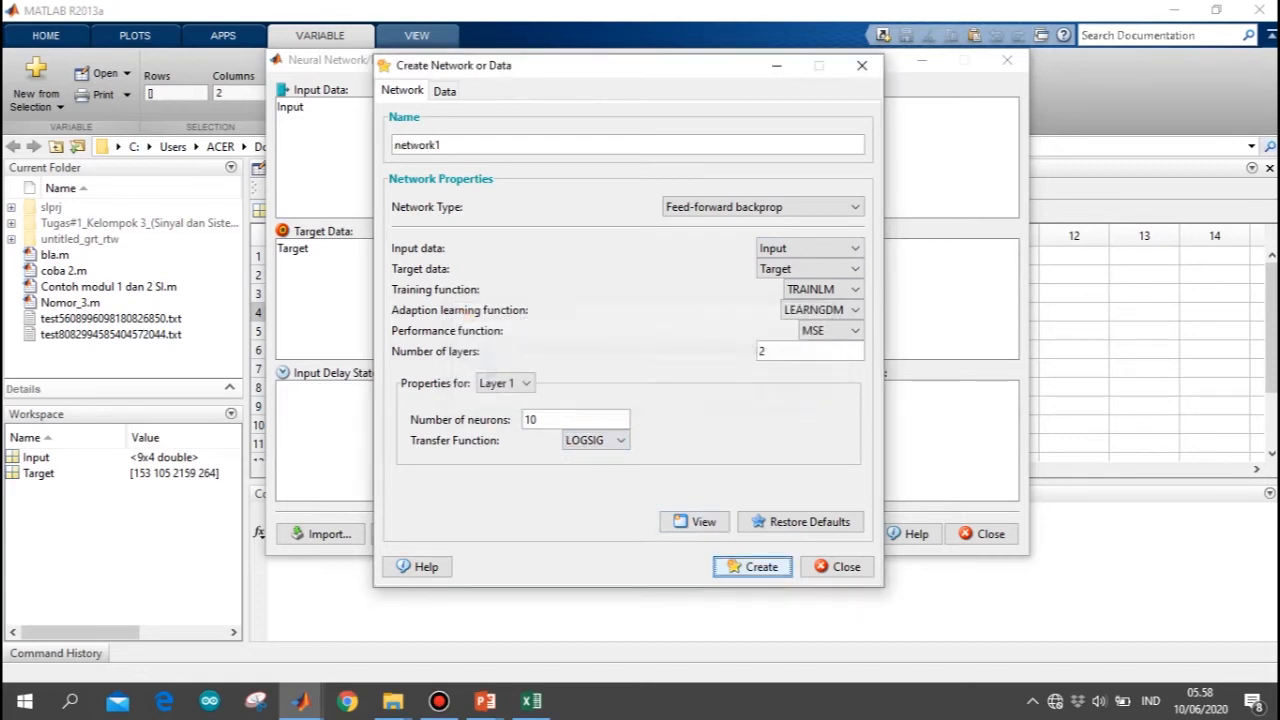
Create a second network named A2 with PURELIN as the Layer 1 transfer function
left_click_drag(426, 145, 391, 145)
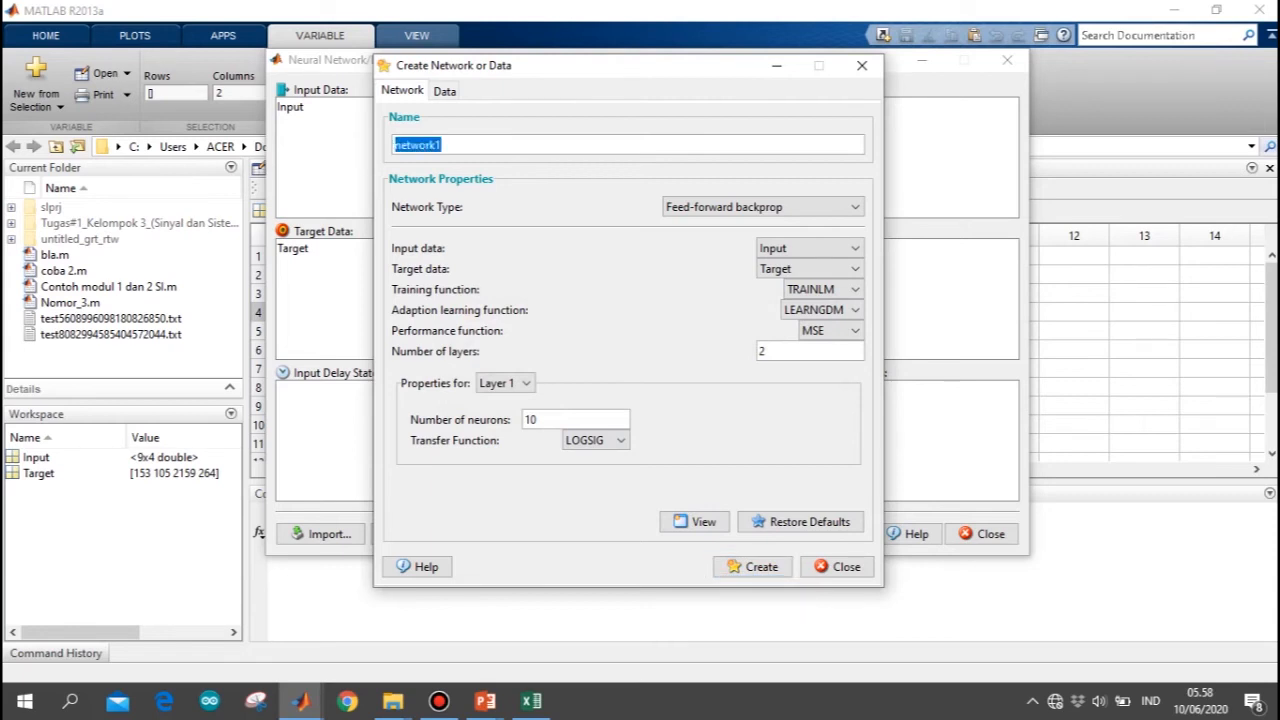
type("A2")
left_click(596, 440)
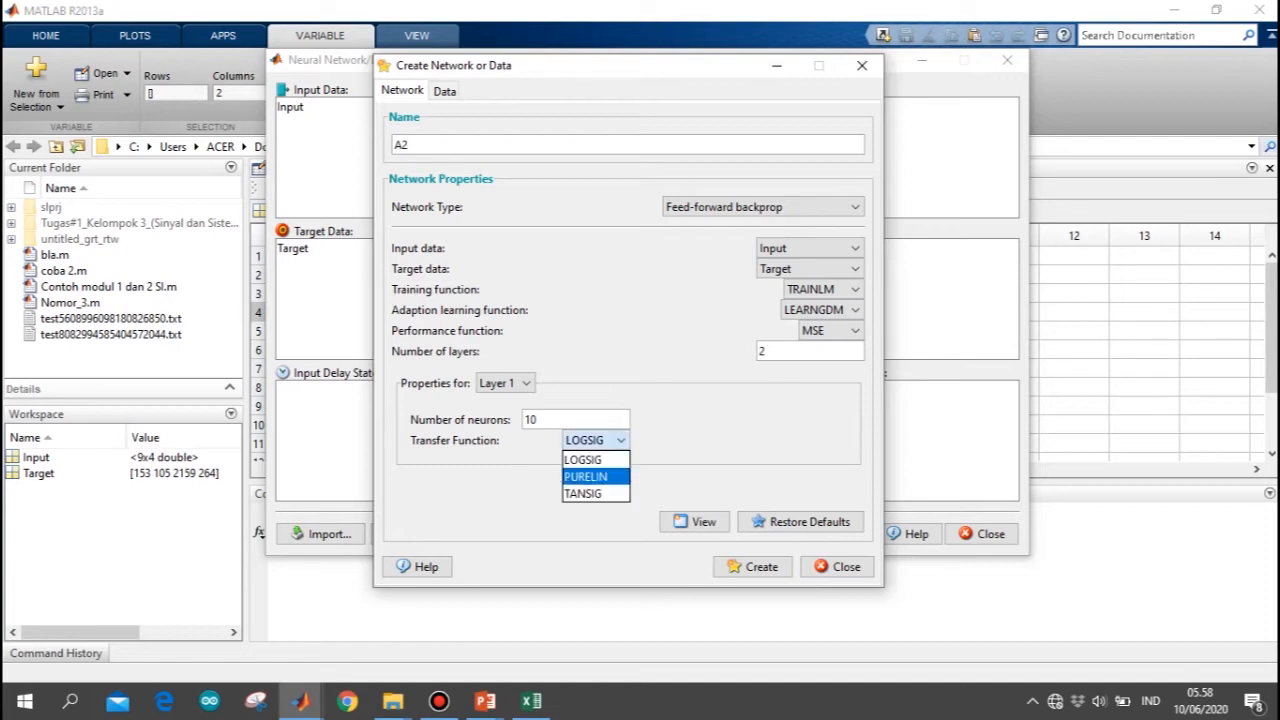
left_click(586, 476)
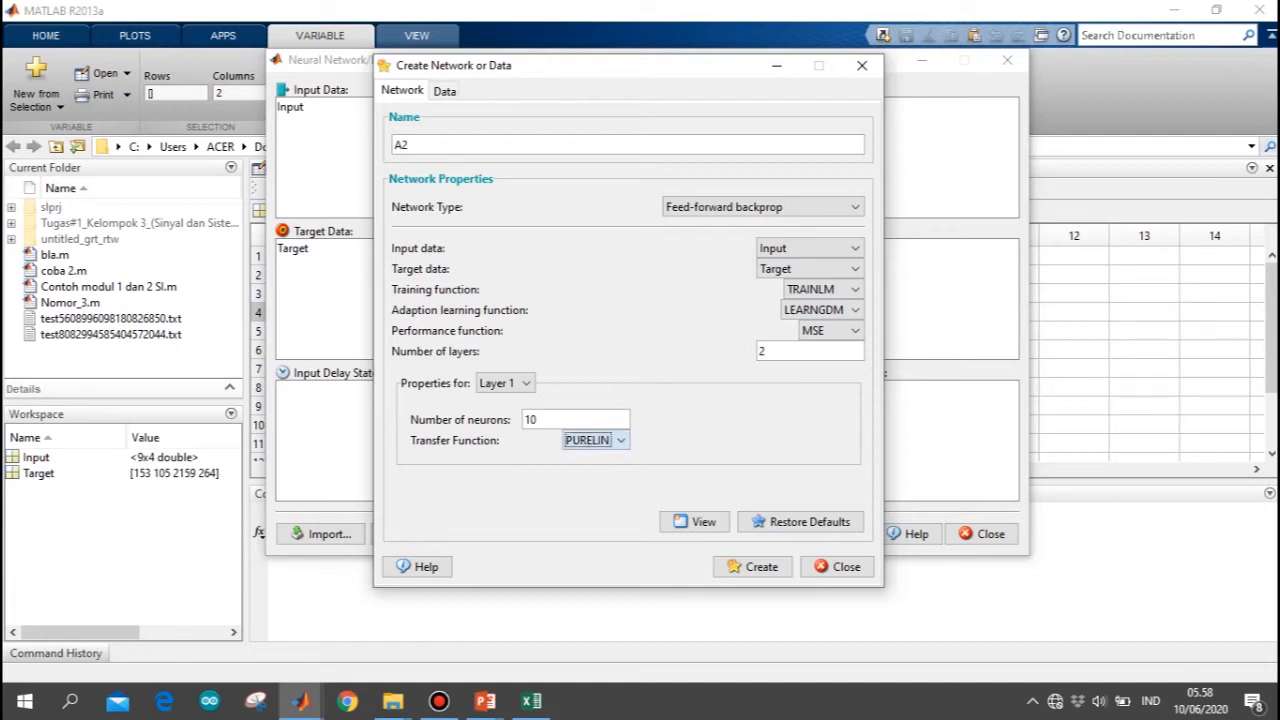
left_click(752, 566)
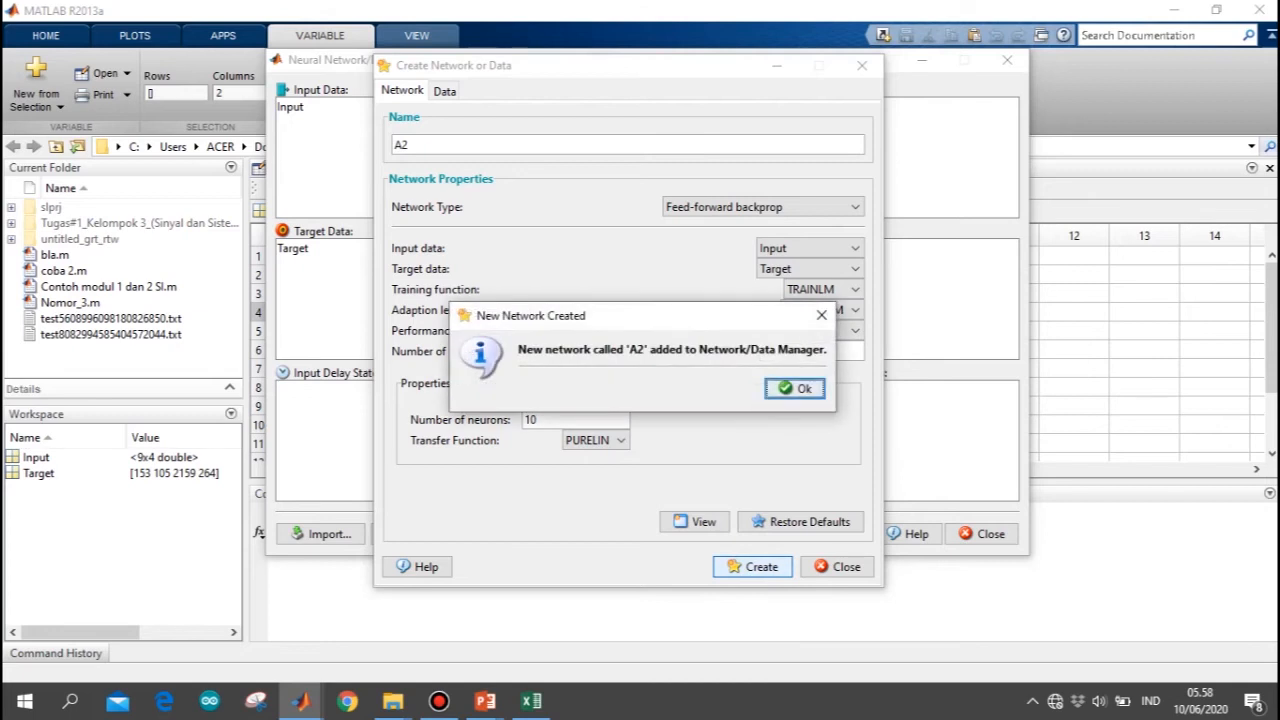
key("Return")
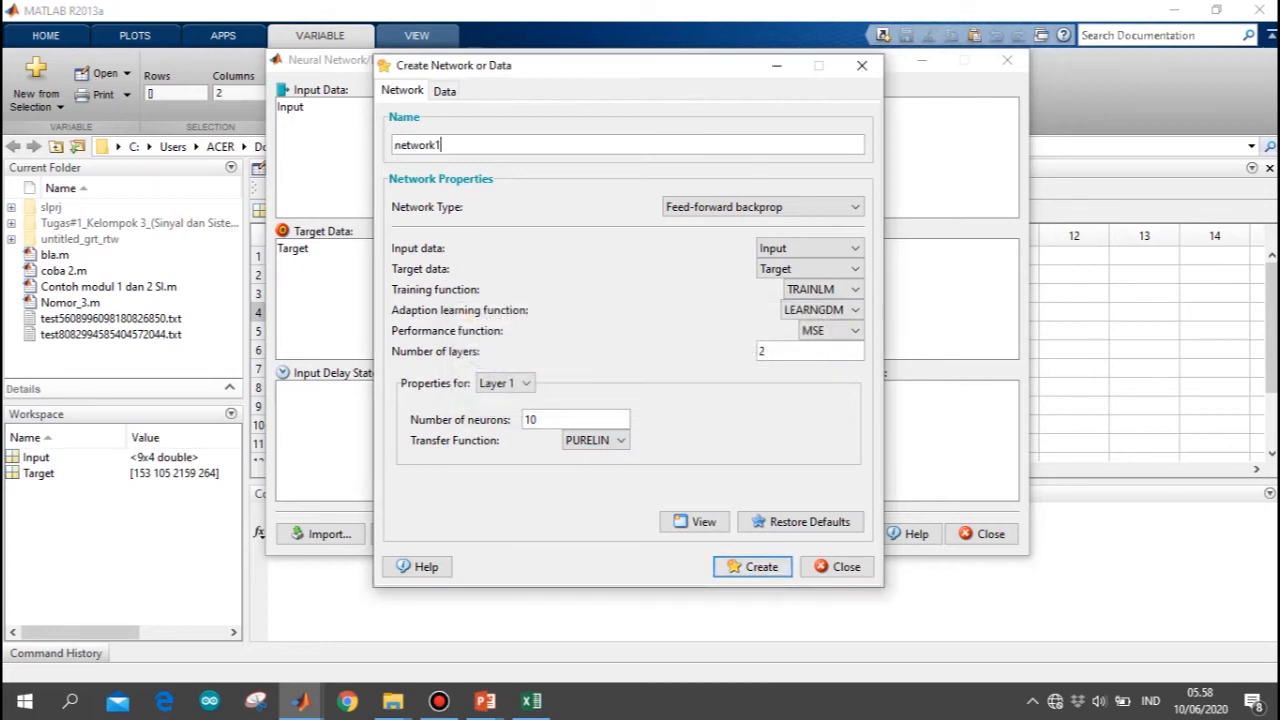
Create a third network named A3 with TANSIG as the Layer 1 transfer function and close the creation dialog
type("A3")
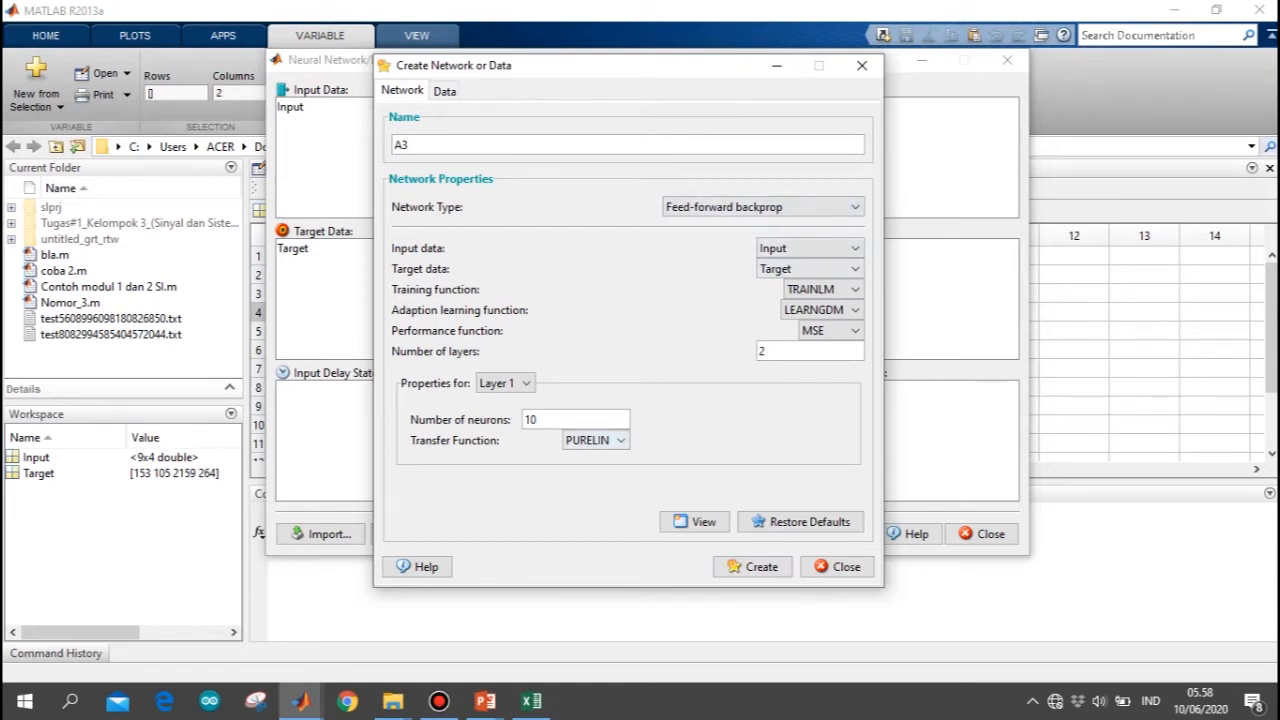
left_click(596, 440)
left_click(594, 494)
left_click(752, 566)
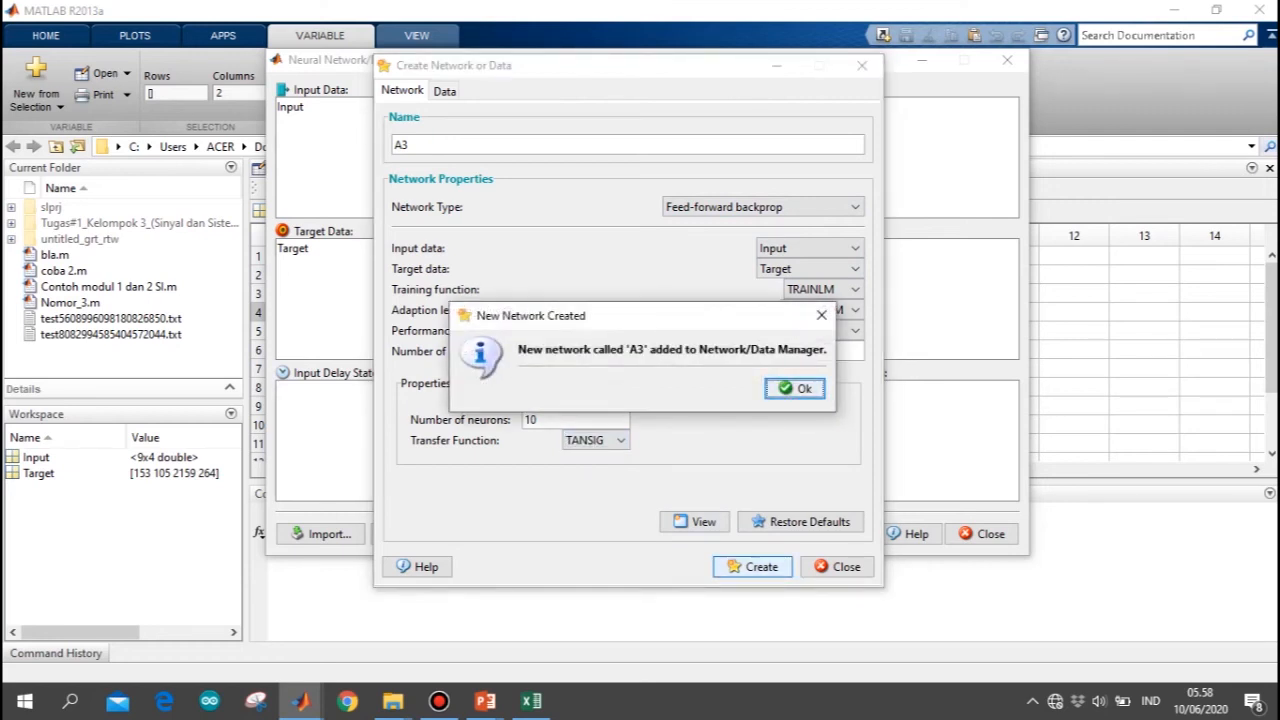
key("Return")
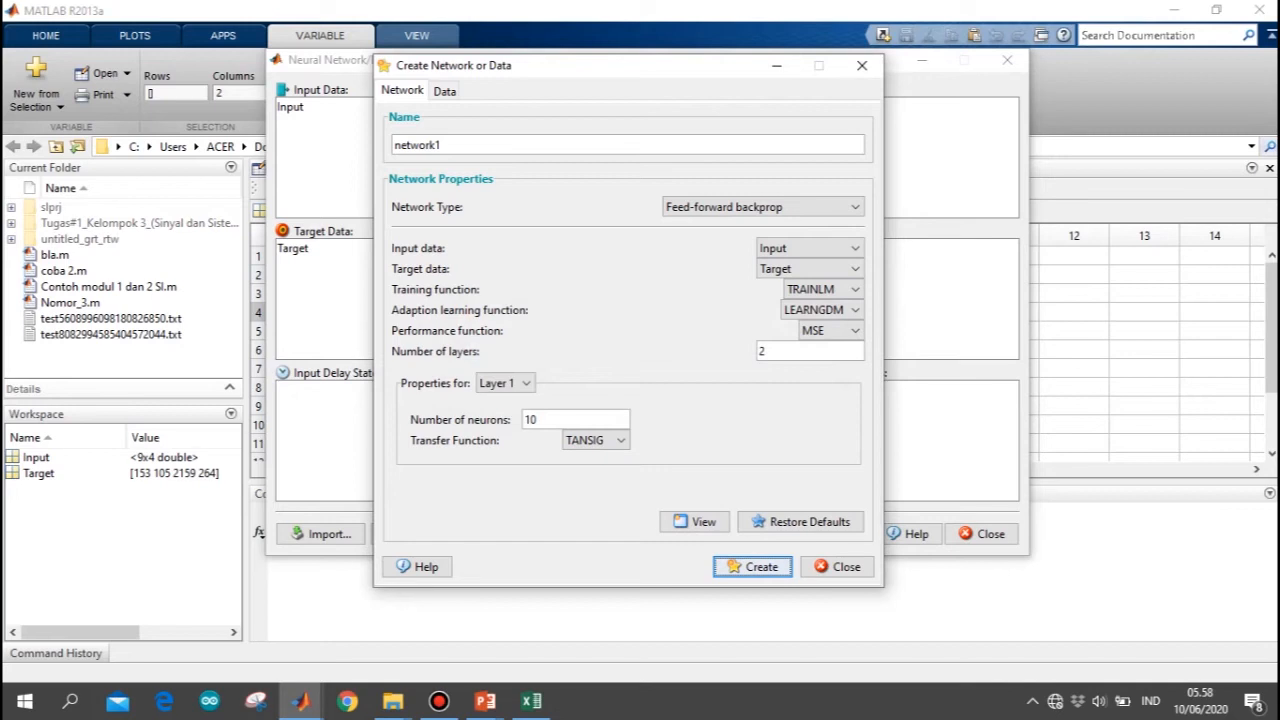
left_click(837, 567)
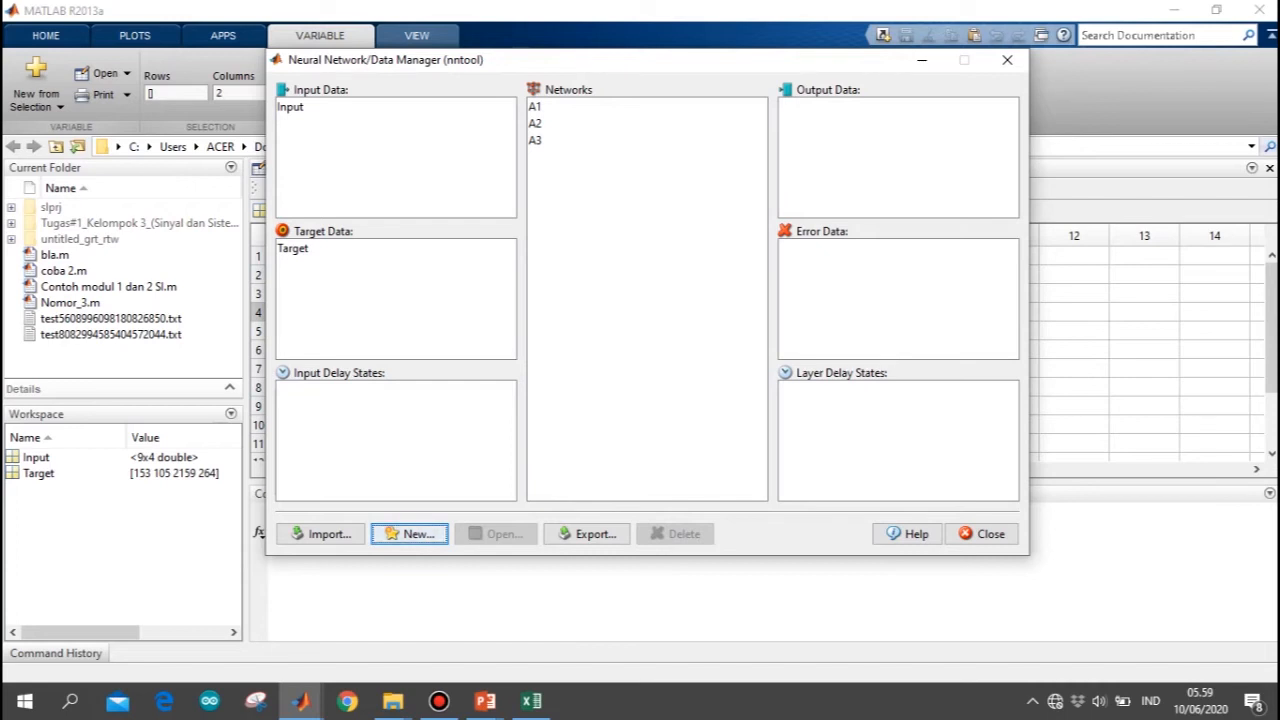
Open network A1 from the list of networks in the Network/Data Manager
left_click(535, 106)
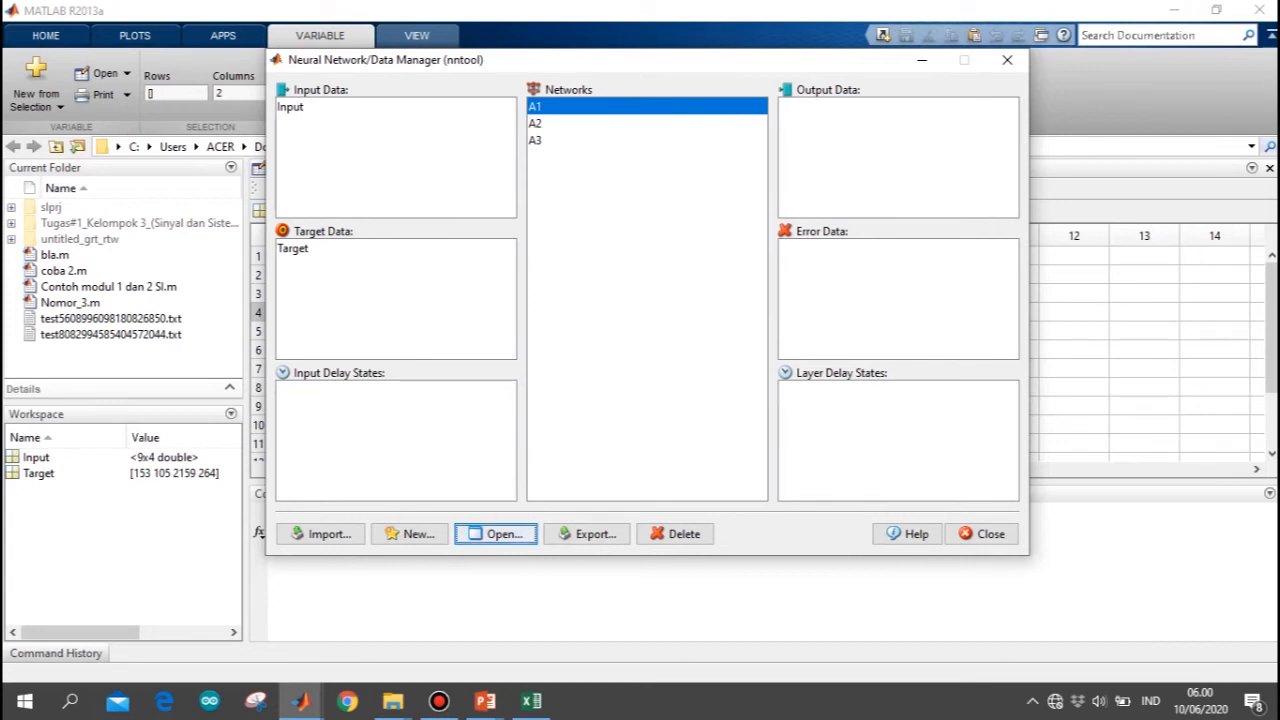
left_click(535, 123)
left_click(535, 140)
left_click(535, 106)
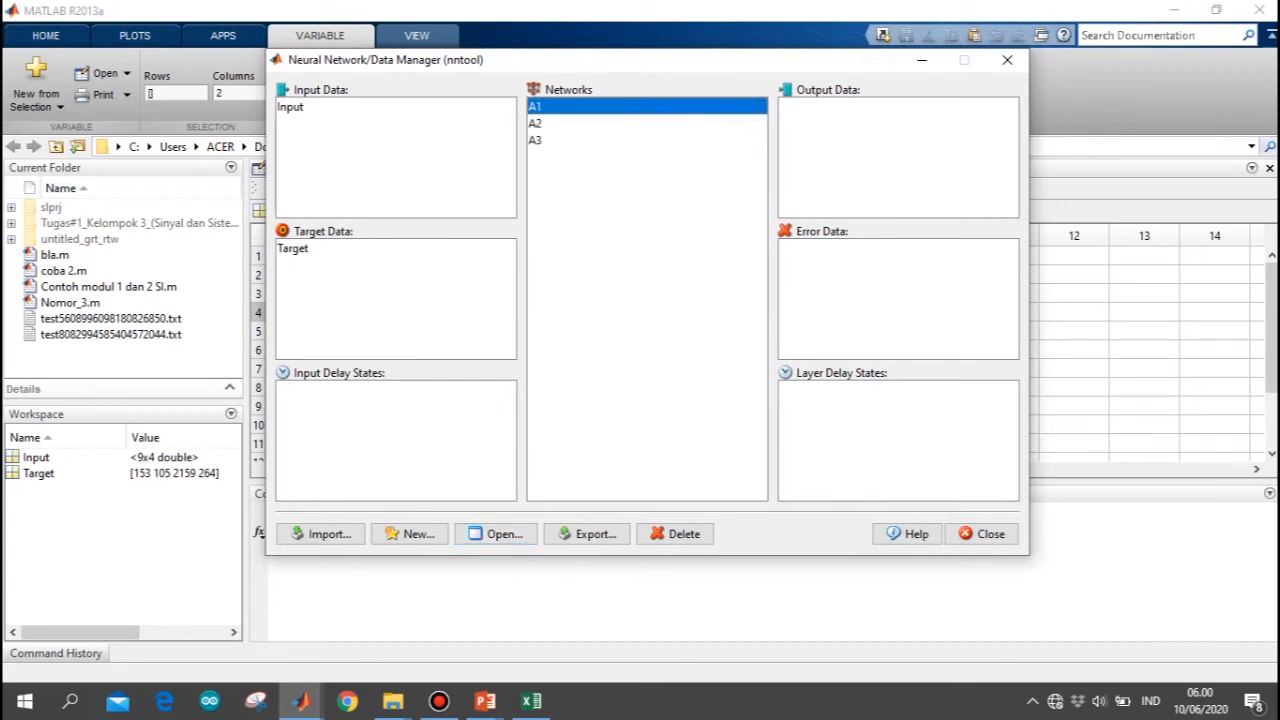
left_click(496, 533)
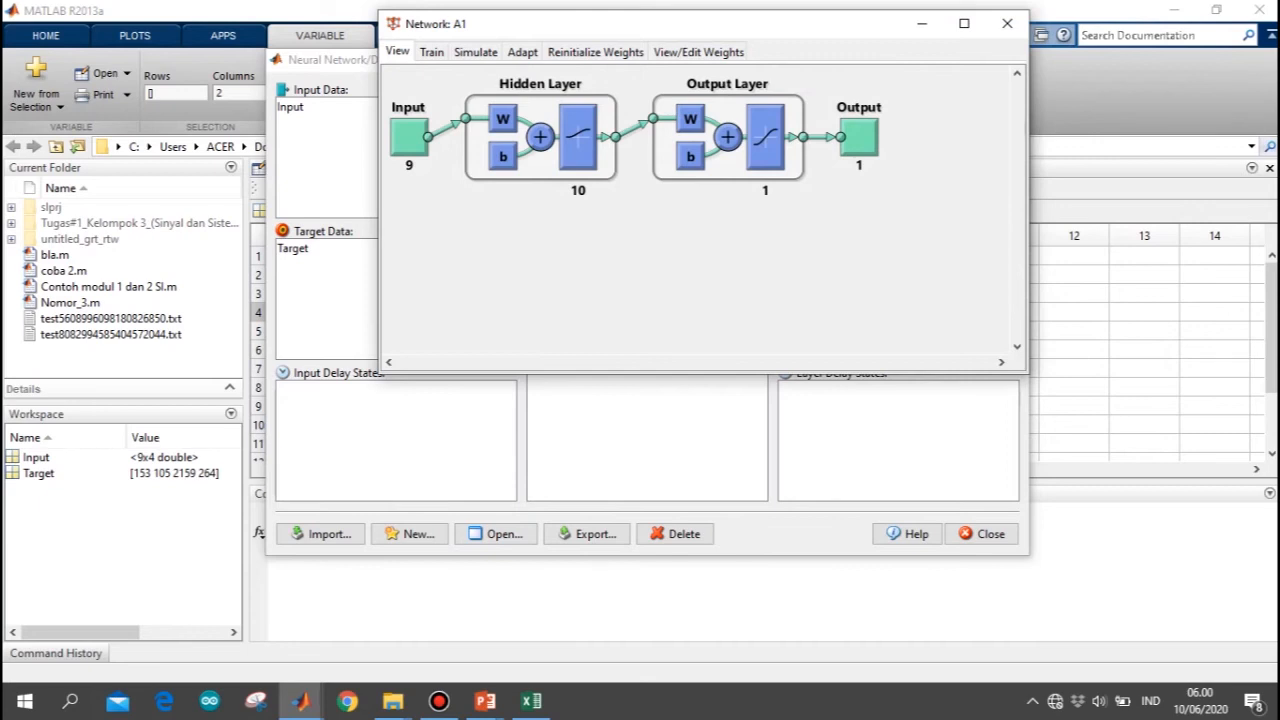
Set network A1's training data to Input for the inputs and Target for the targets
left_click(431, 51)
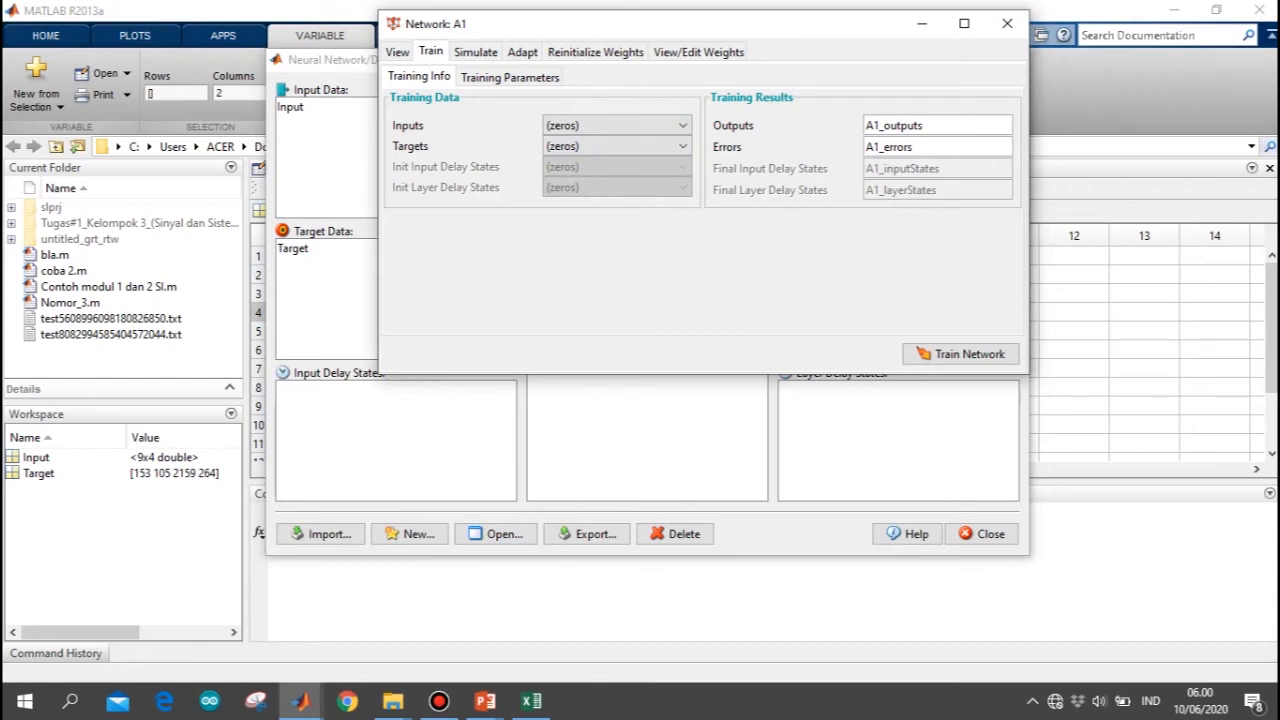
left_click(615, 125)
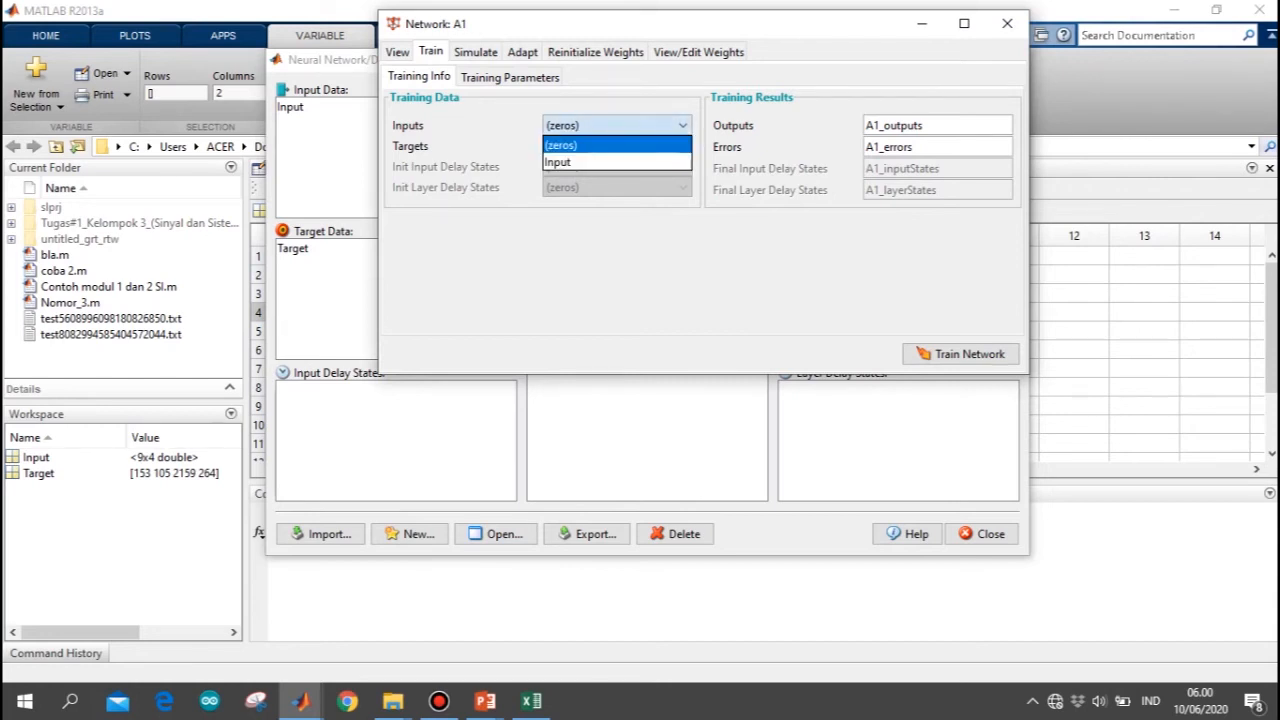
key("Return")
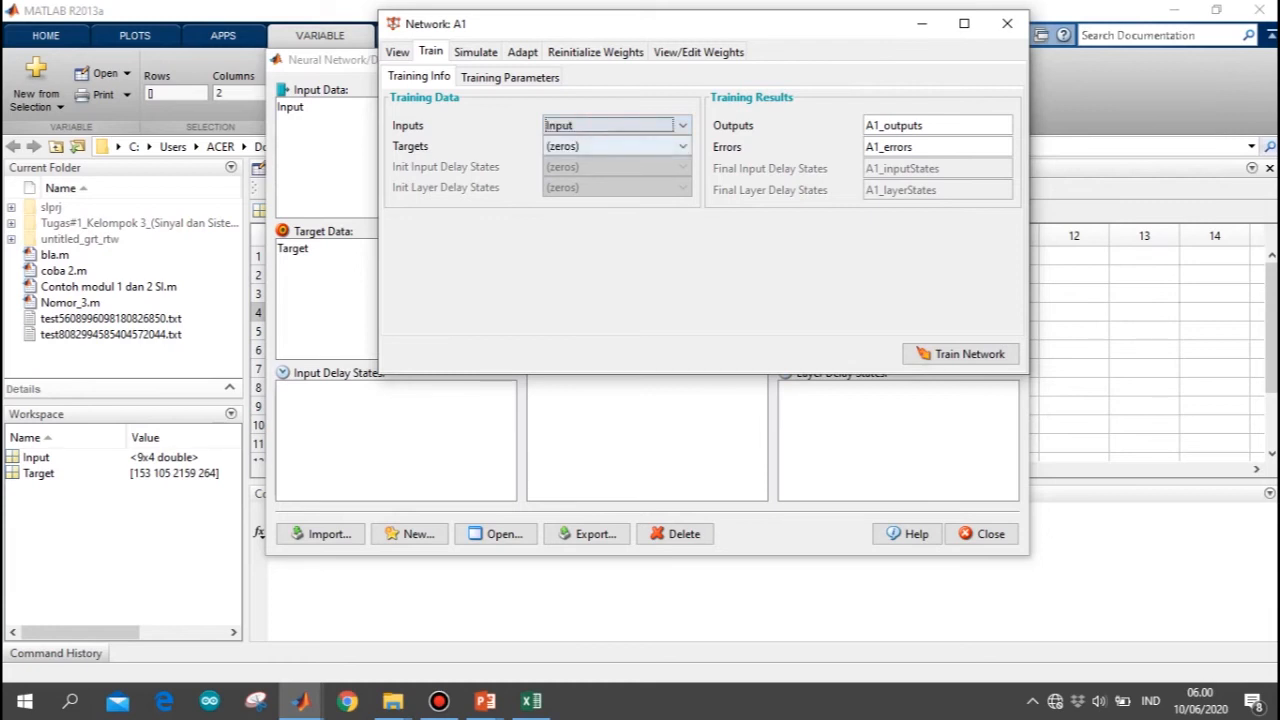
left_click(615, 146)
key("Down")
key("Return")
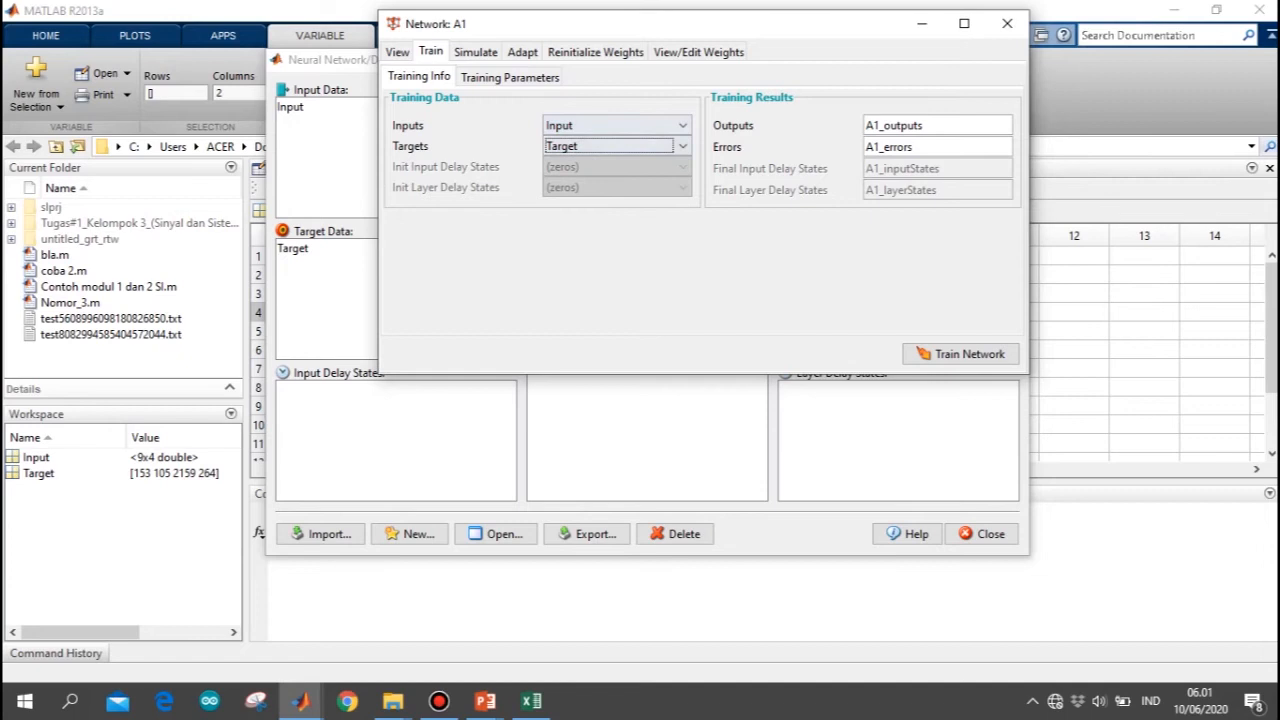
Review network A1's training parameters and train the network with the chosen training data
key("ctrl+Page_Down")
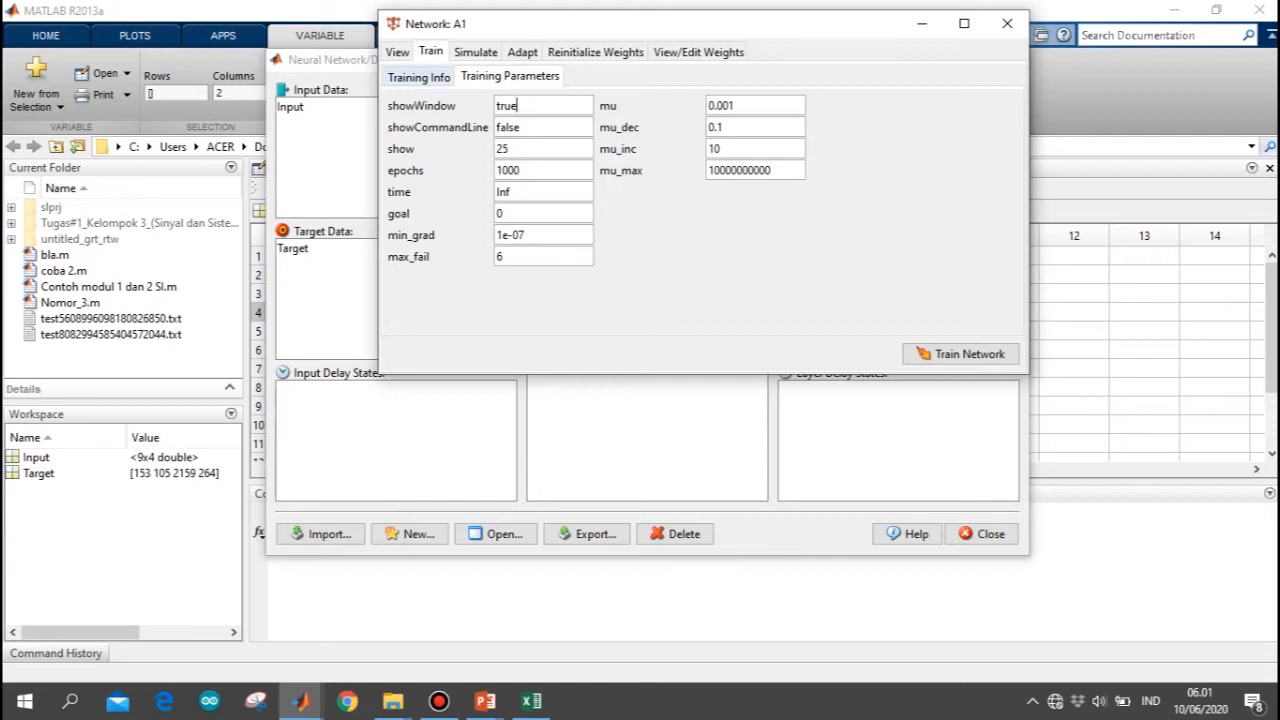
key("ctrl+Page_Up")
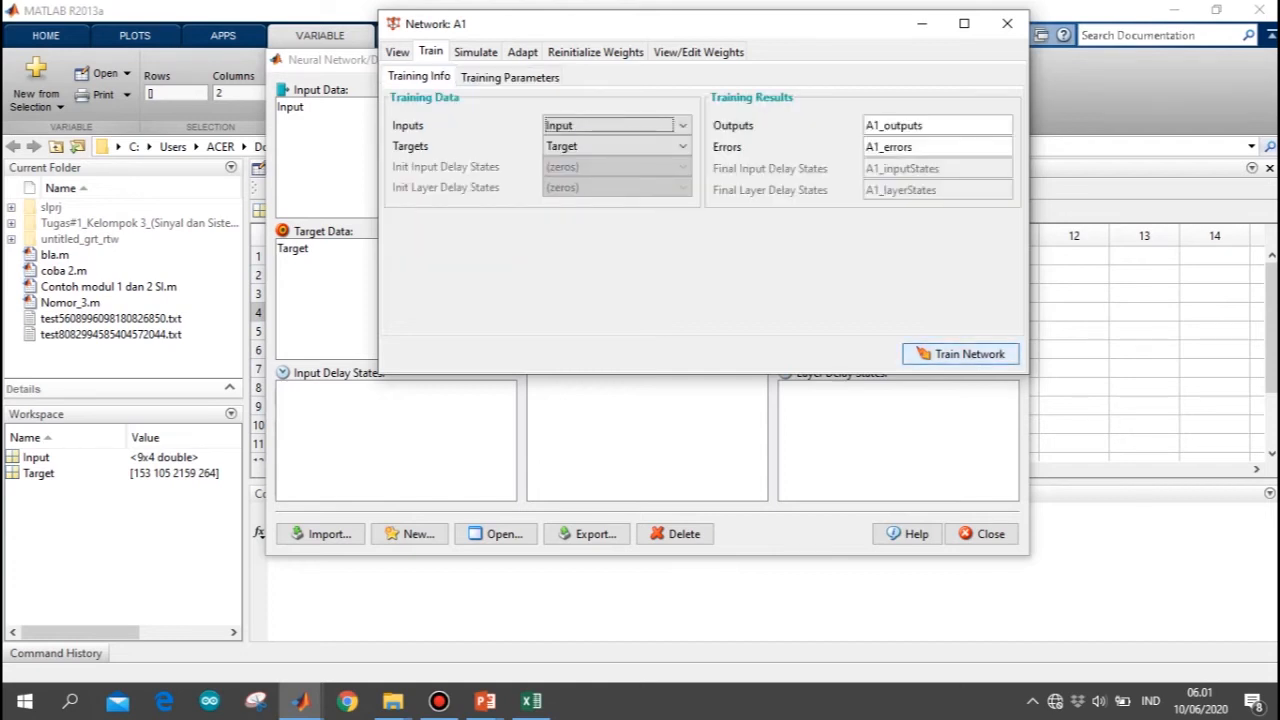
left_click(960, 354)
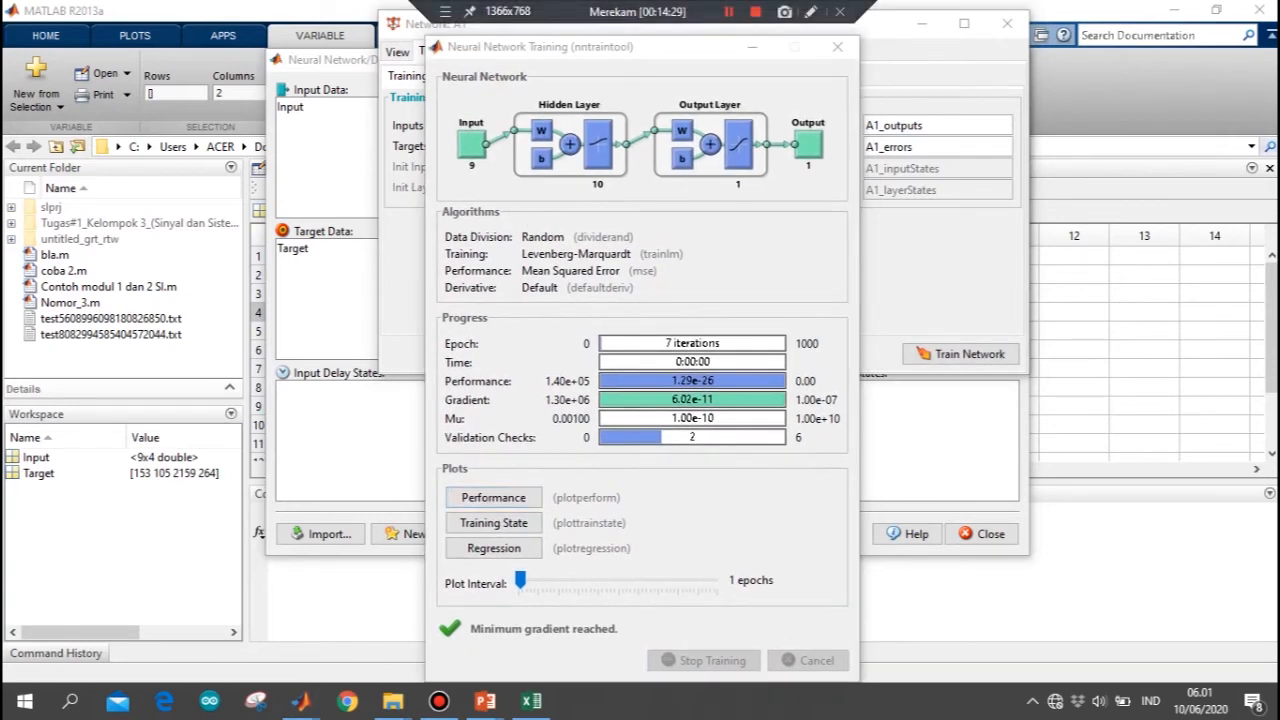
Open the Regression plot for network A1's training and examine the training, validation, test and overall fits
left_click(677, 50)
left_click_drag(677, 56, 682, 35)
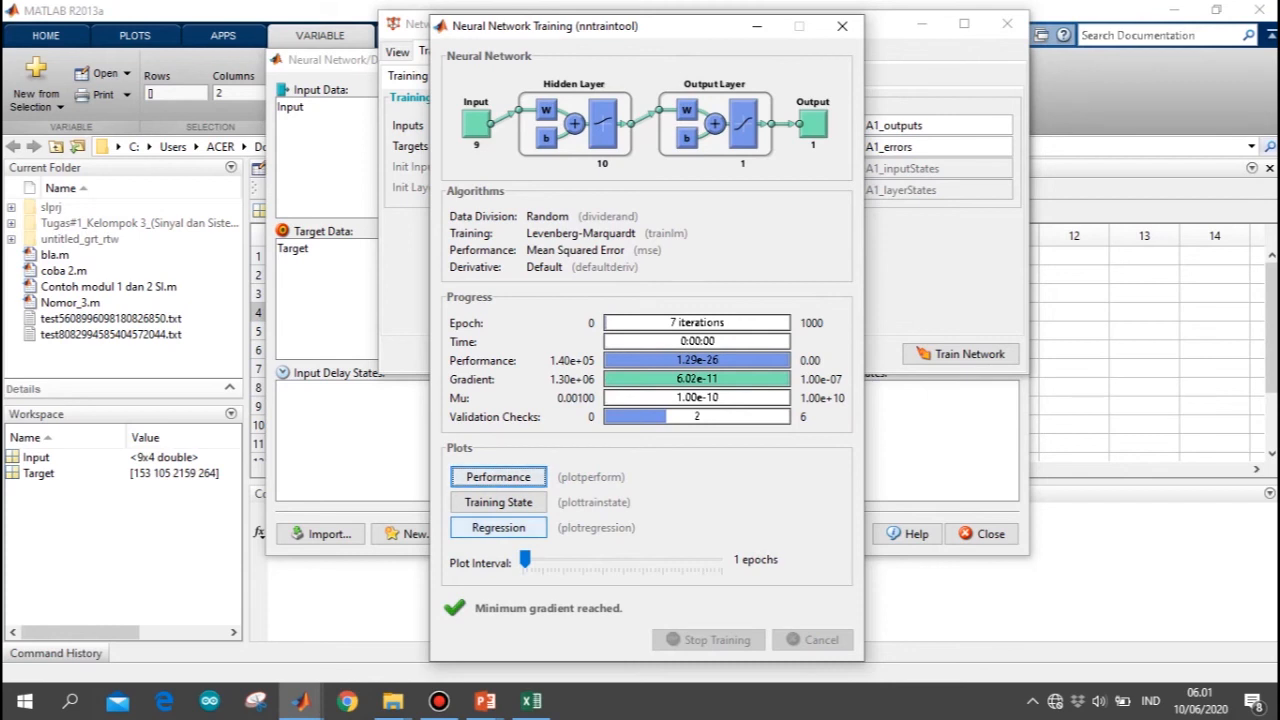
left_click(498, 527)
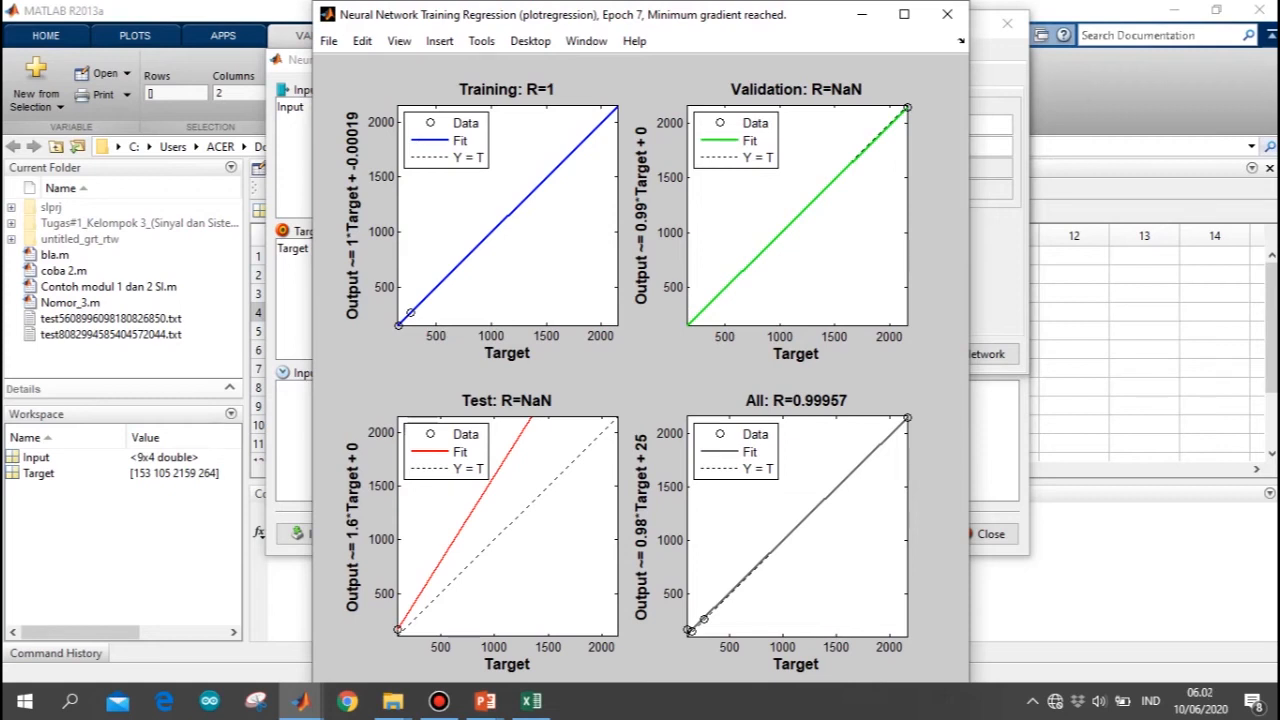
left_click(947, 14)
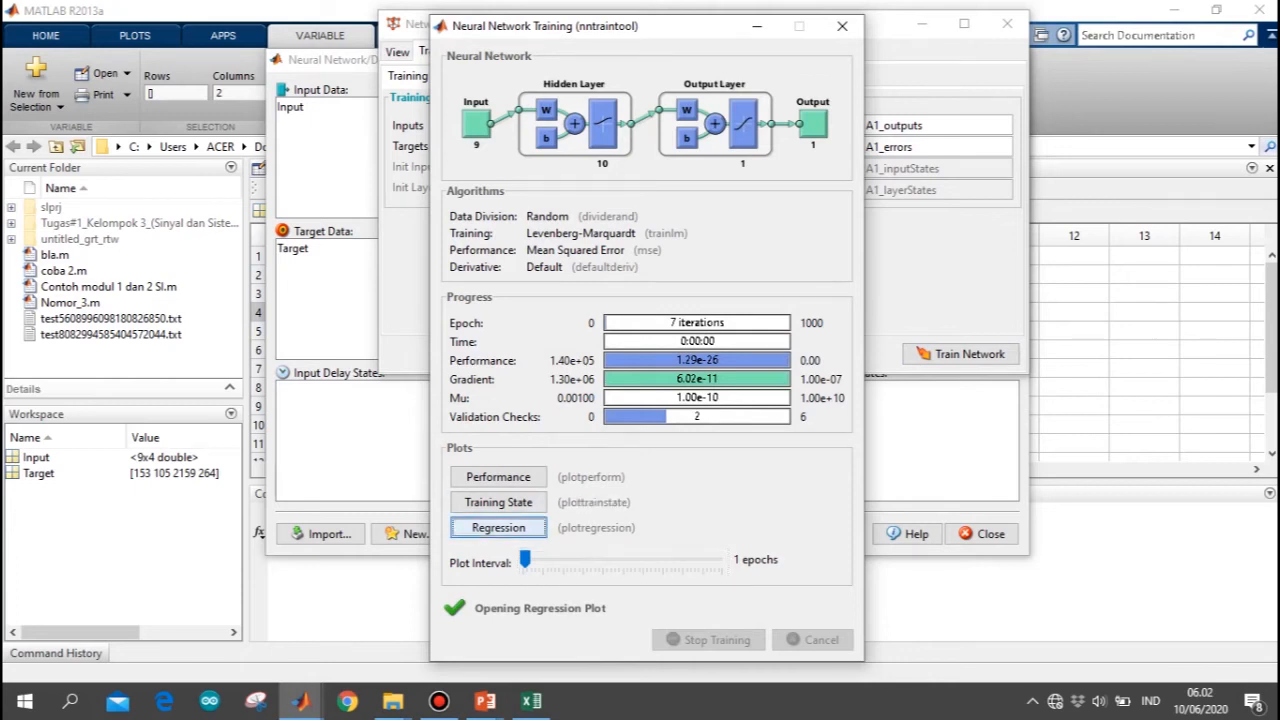
left_click(498, 527)
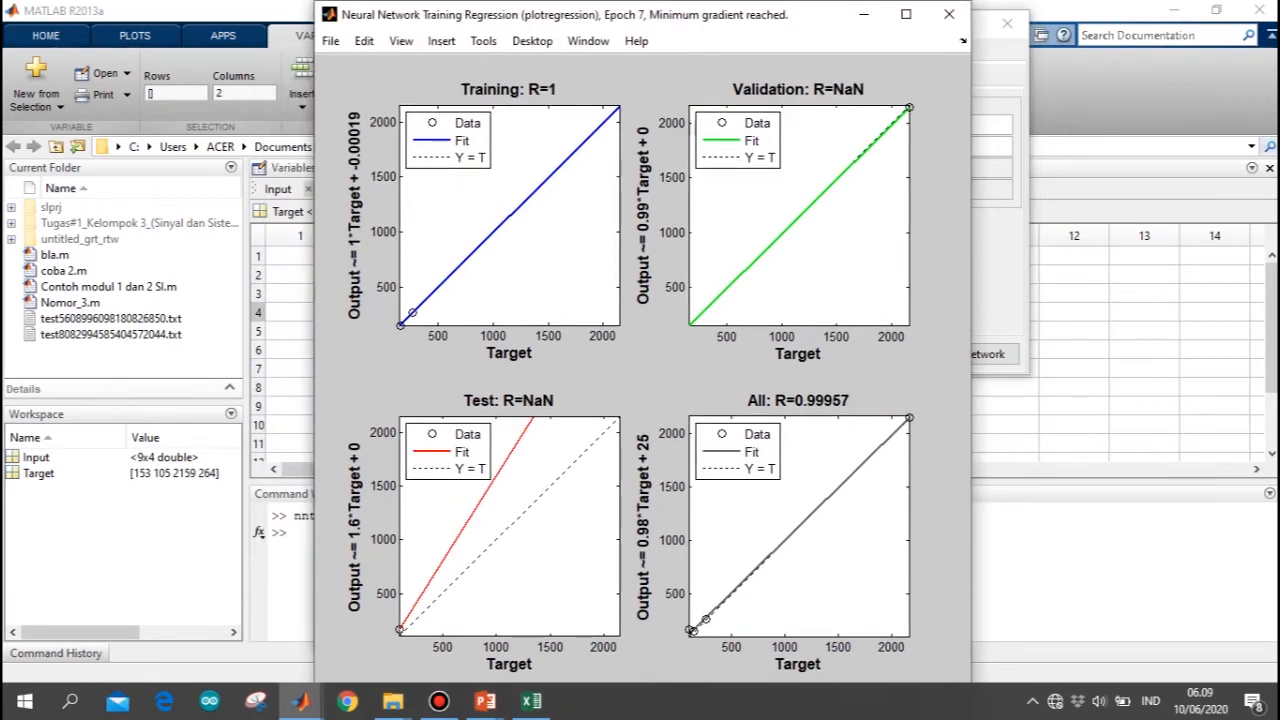
Retrain network A1 with the same Input and Target data and display the new regression plot
key("alt+Tab")
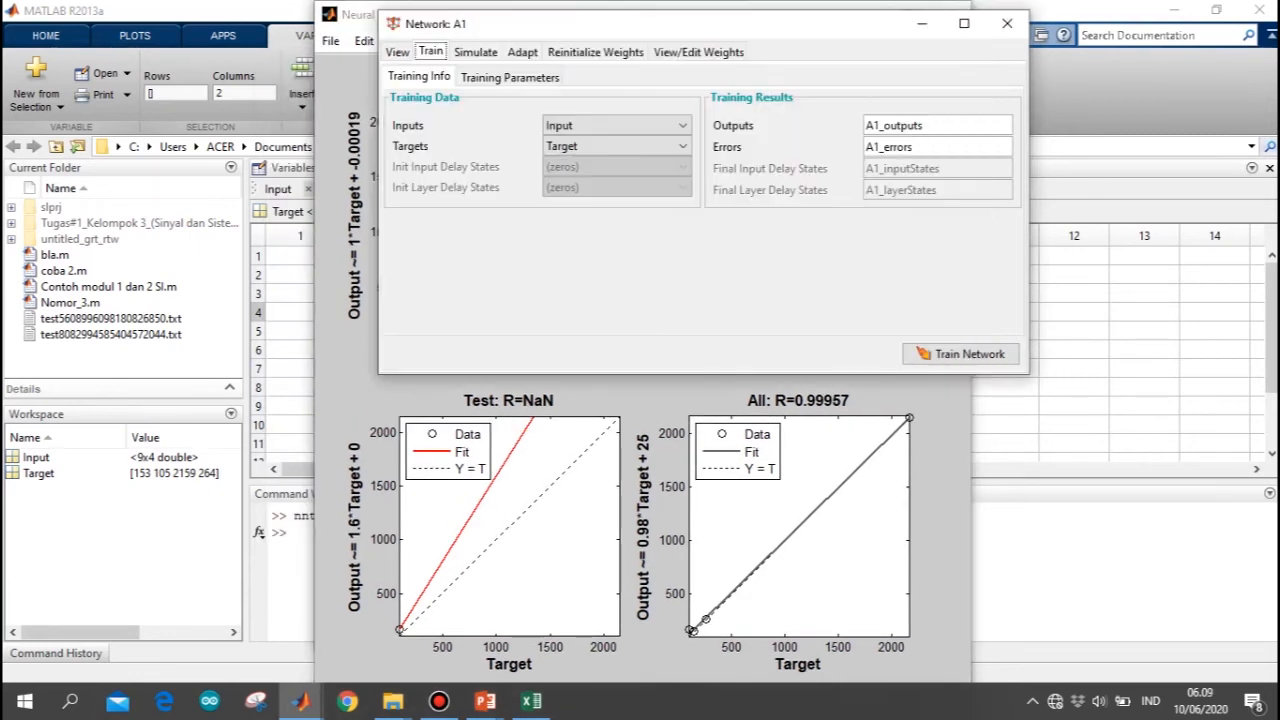
left_click(960, 354)
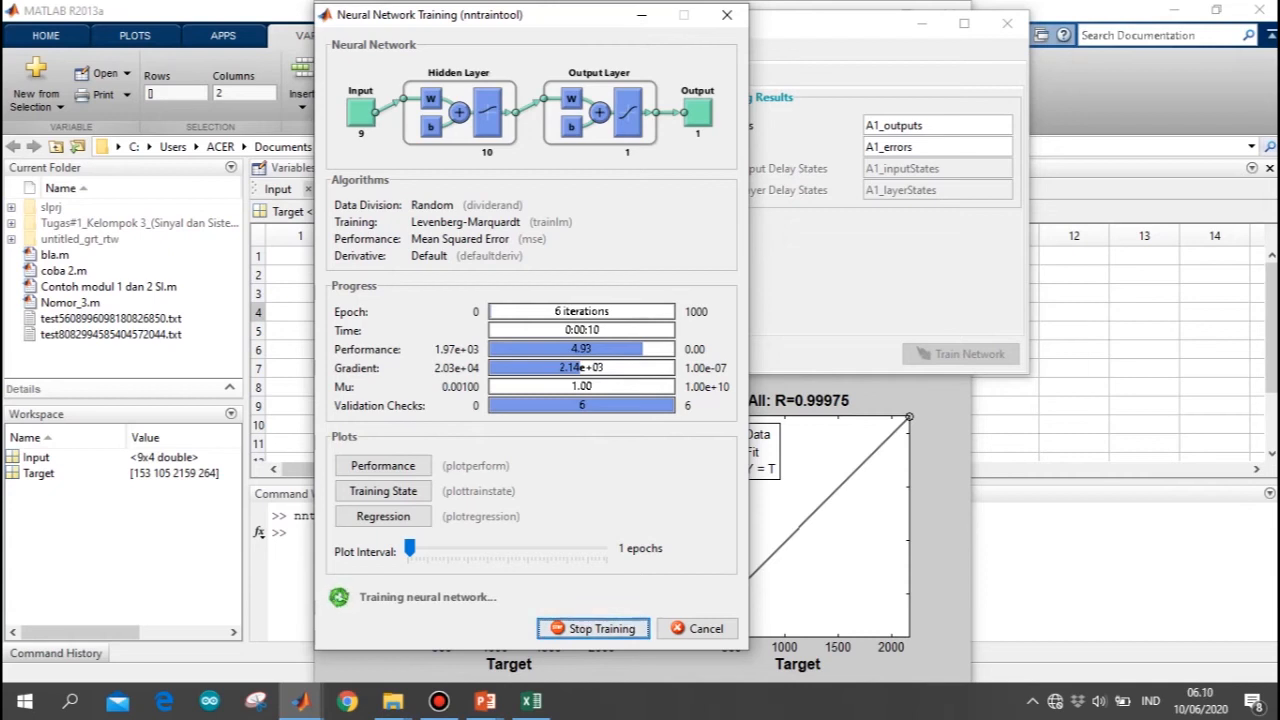
key("Tab")
key("Tab")
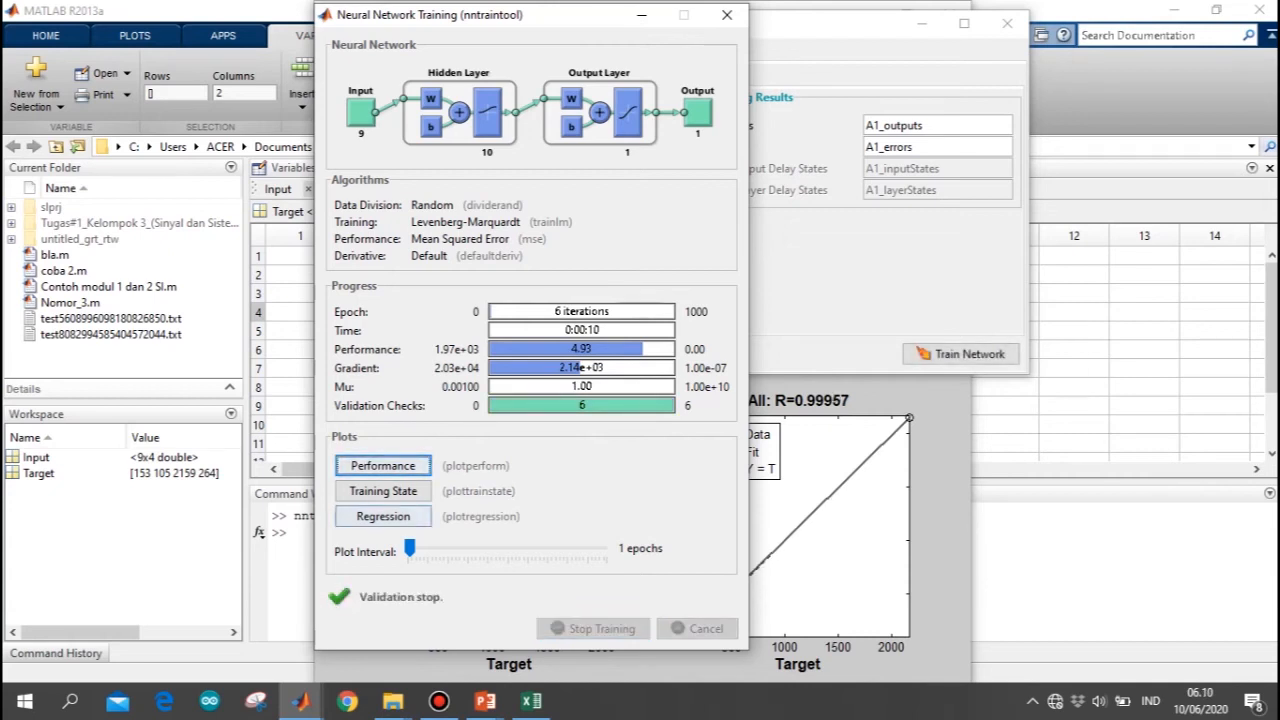
key("space")
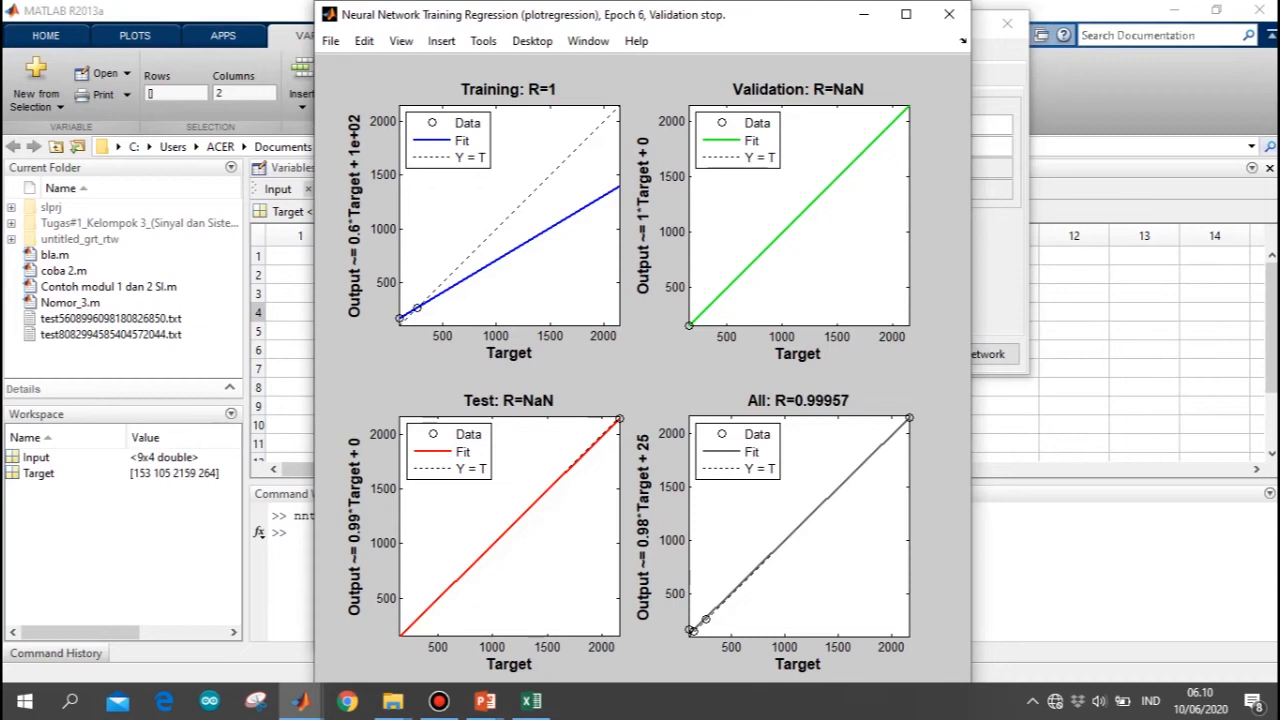
Train network A1 once more, review its regression plot, and close the plot and training windows
left_click(1000, 250)
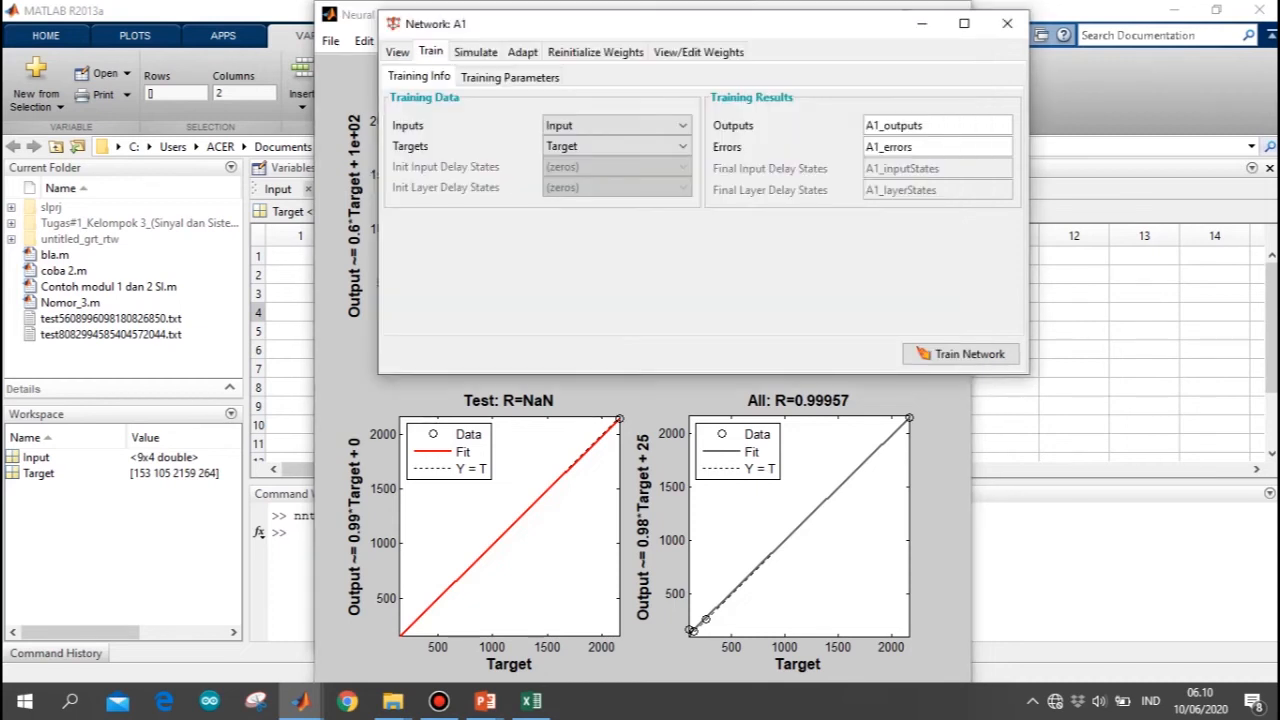
left_click(960, 354)
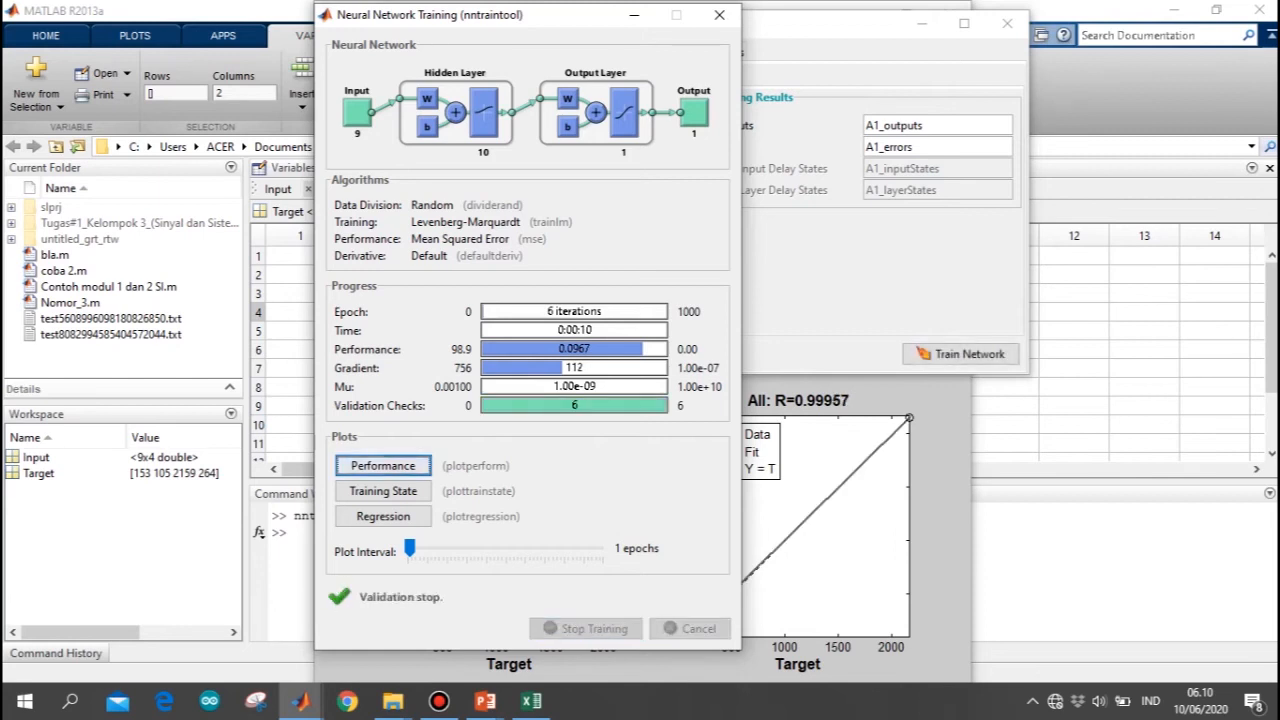
left_click(383, 516)
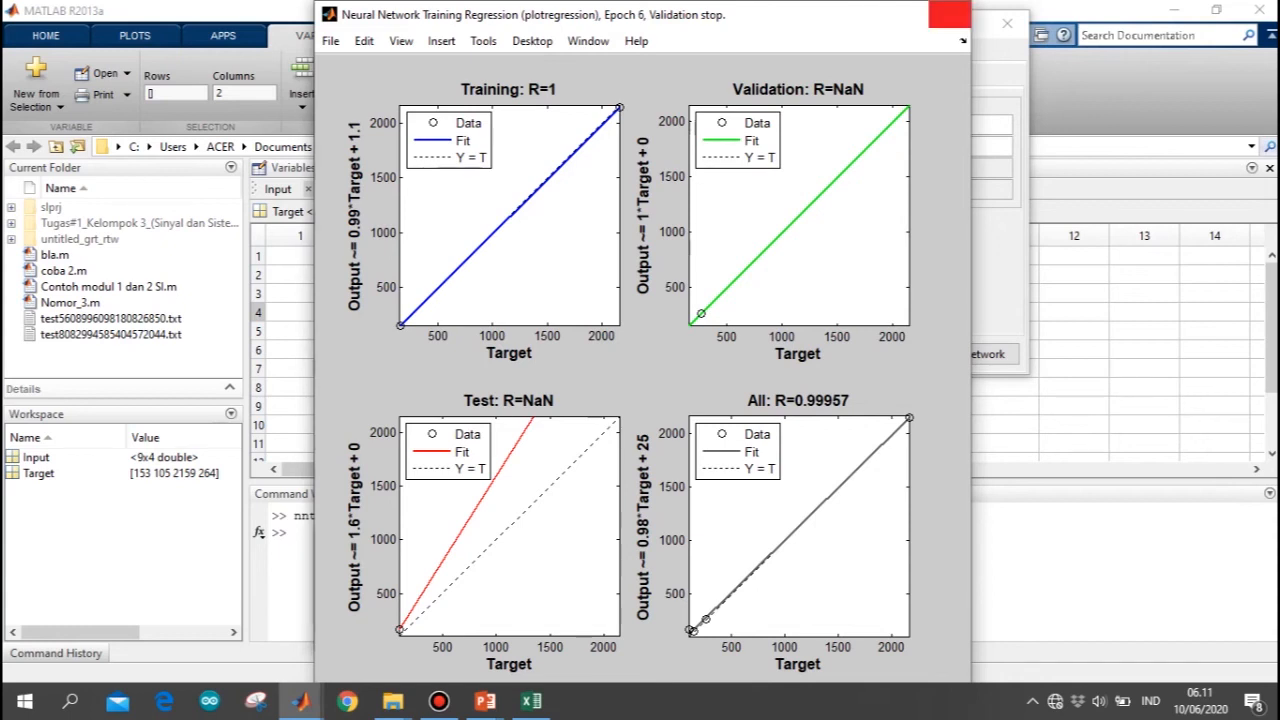
left_click(949, 14)
left_click(720, 13)
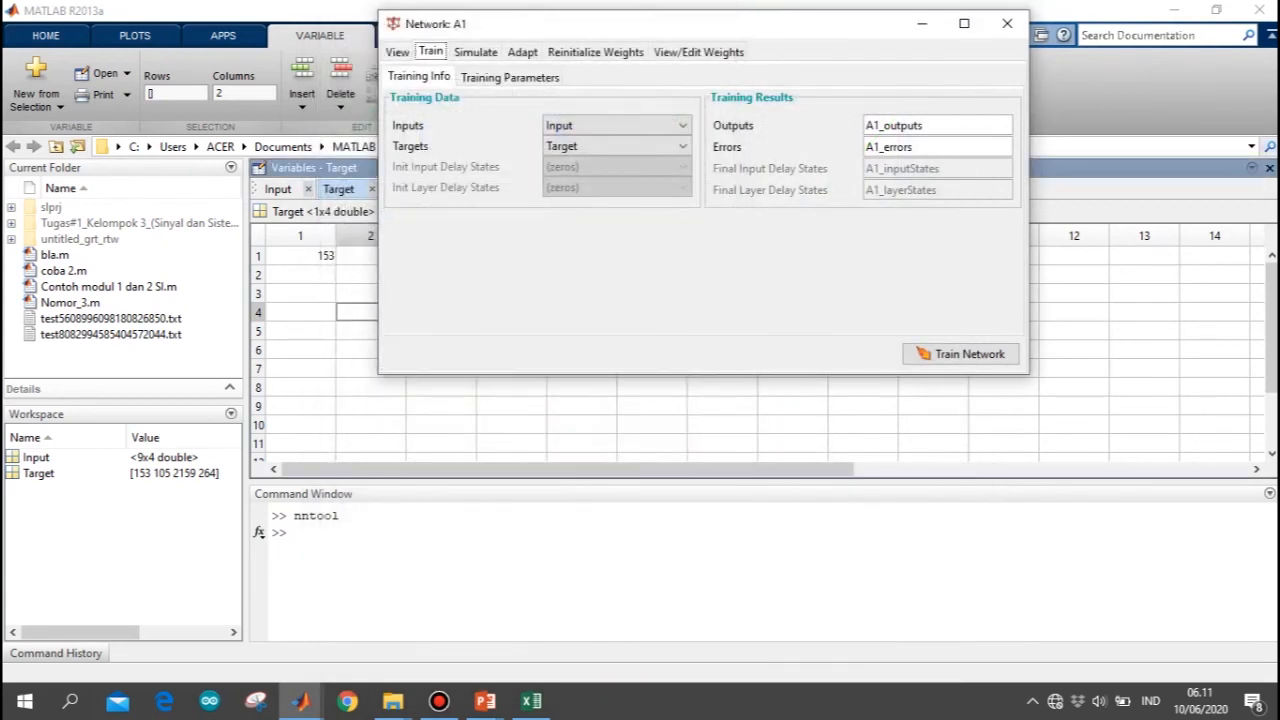
Minimize network A1's window and open network A2 from the Network/Data Manager
left_click(922, 23)
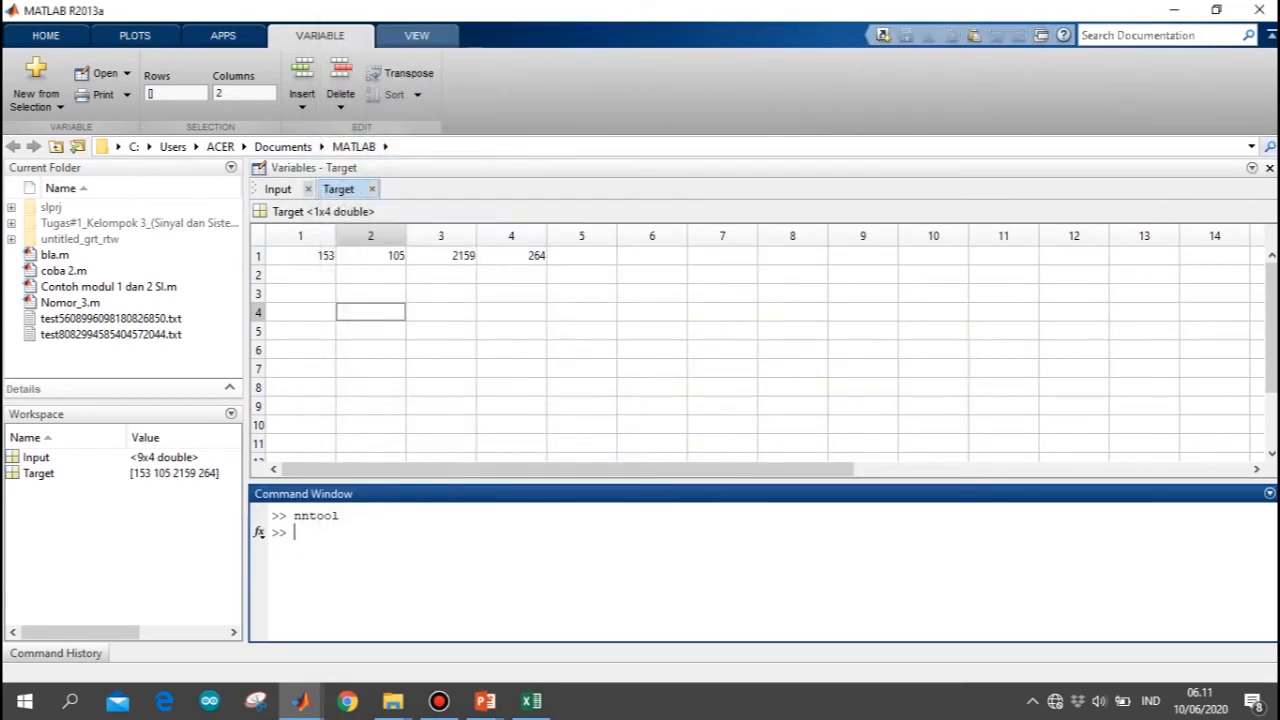
mouse_move(300, 700)
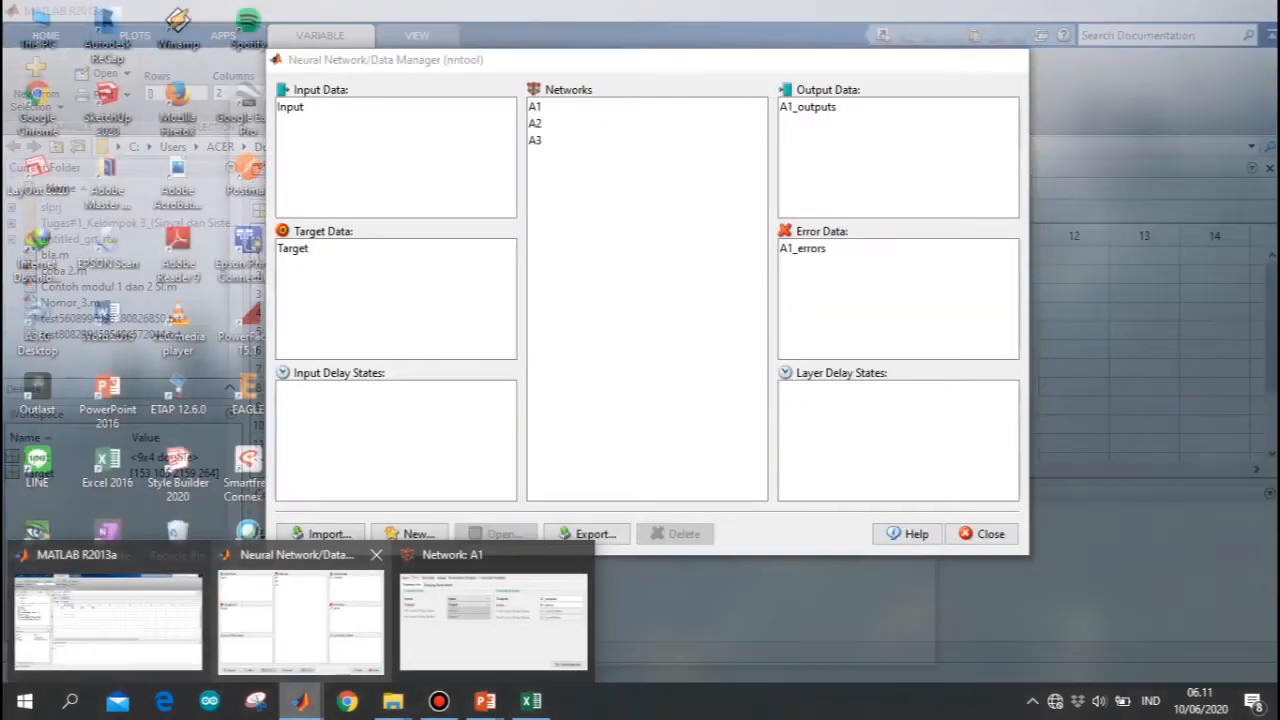
left_click(300, 615)
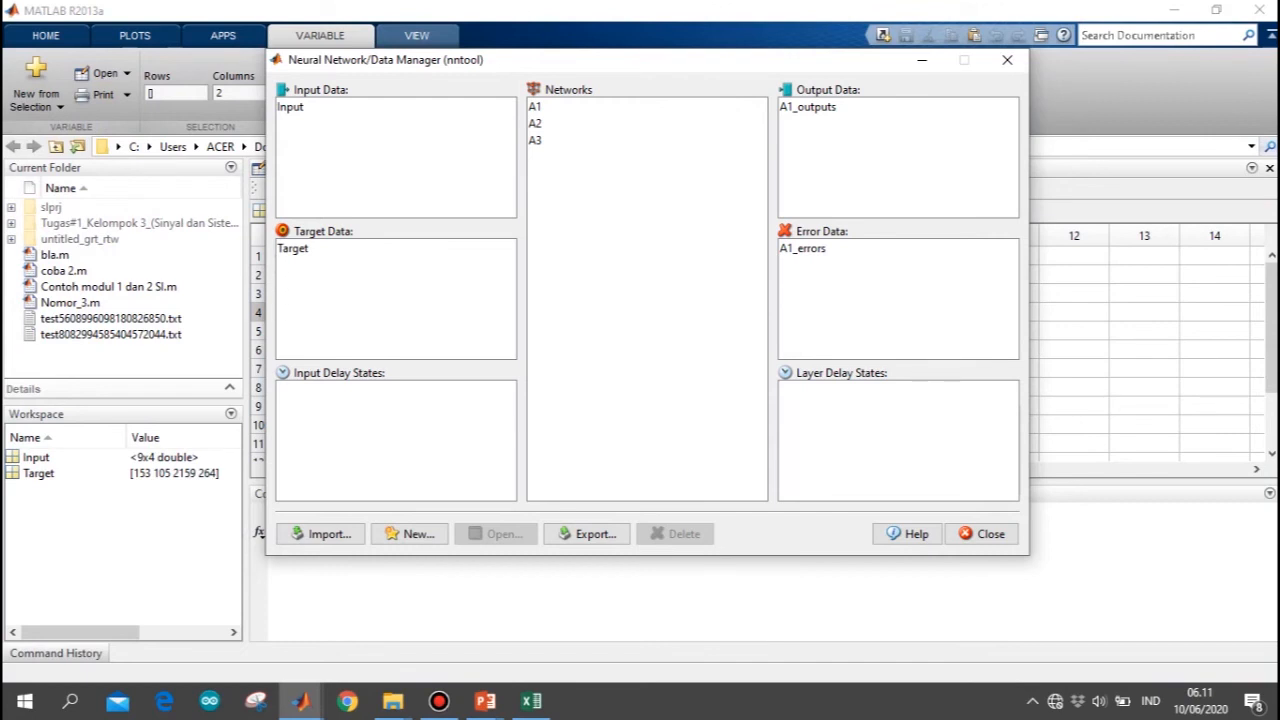
left_click(536, 123)
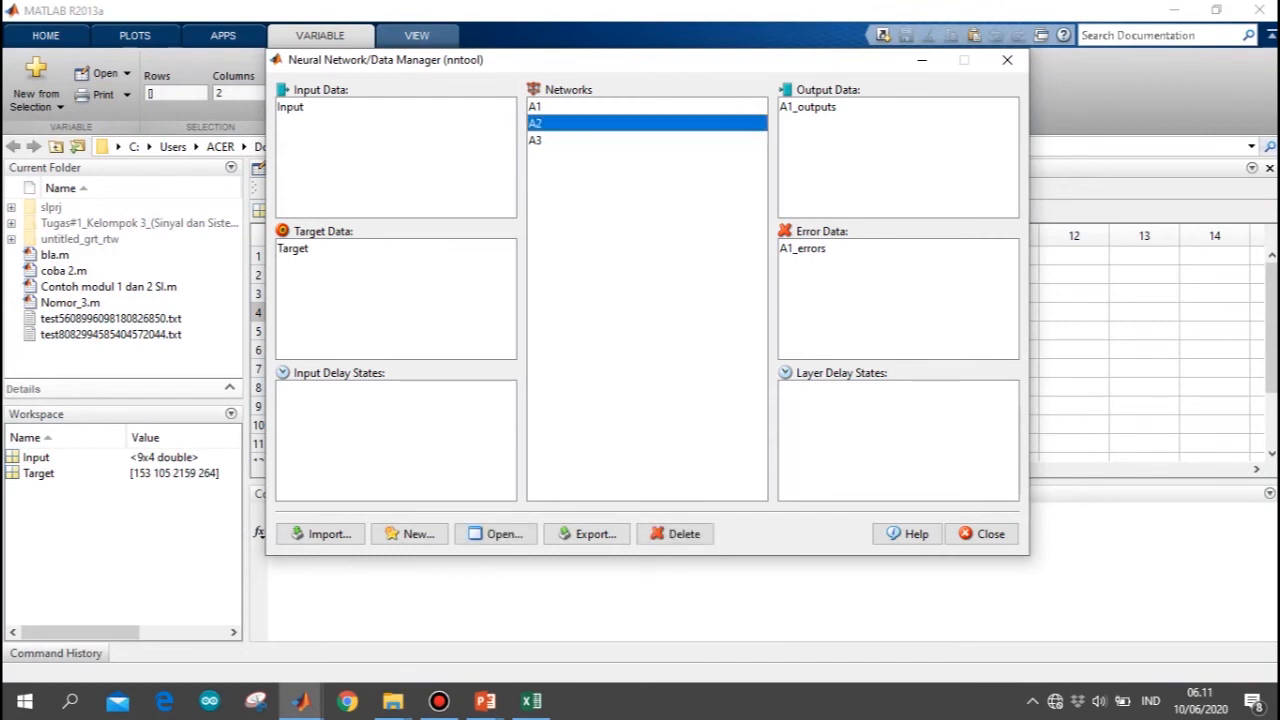
left_click(496, 533)
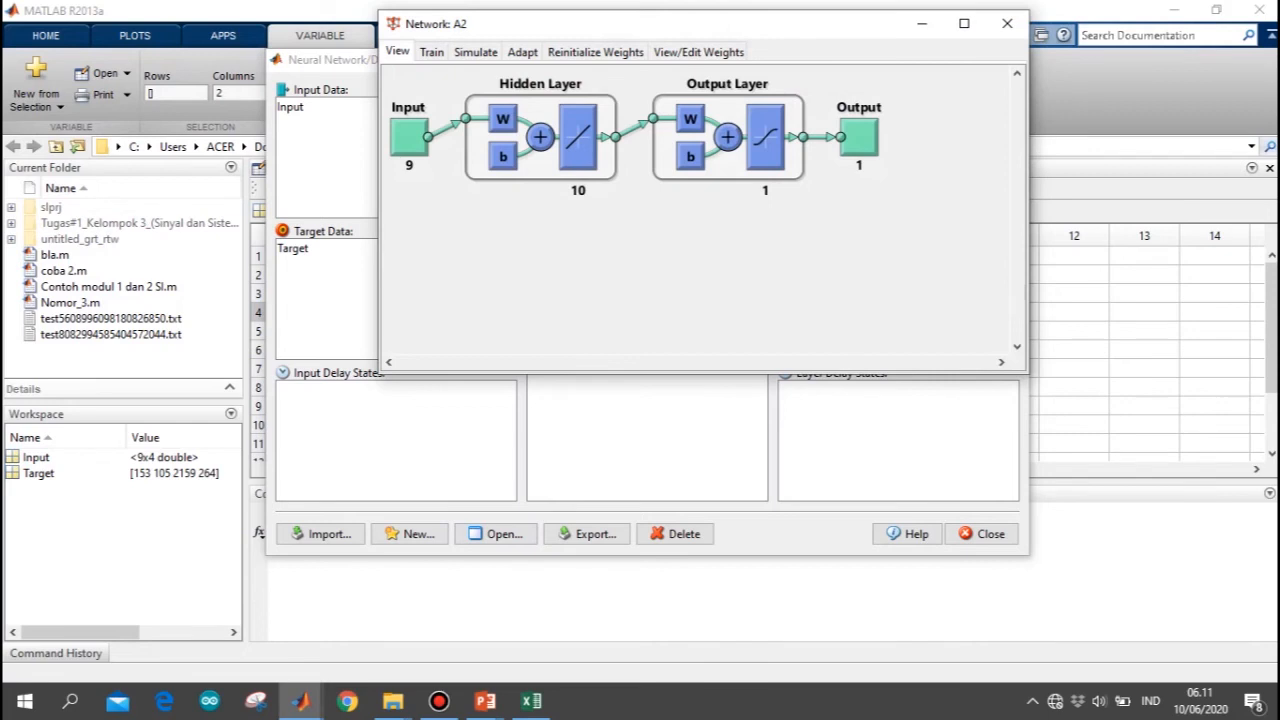
Train network A2 using Input as the inputs and Target as the targets
left_click(431, 52)
left_click(615, 125)
left_click(617, 162)
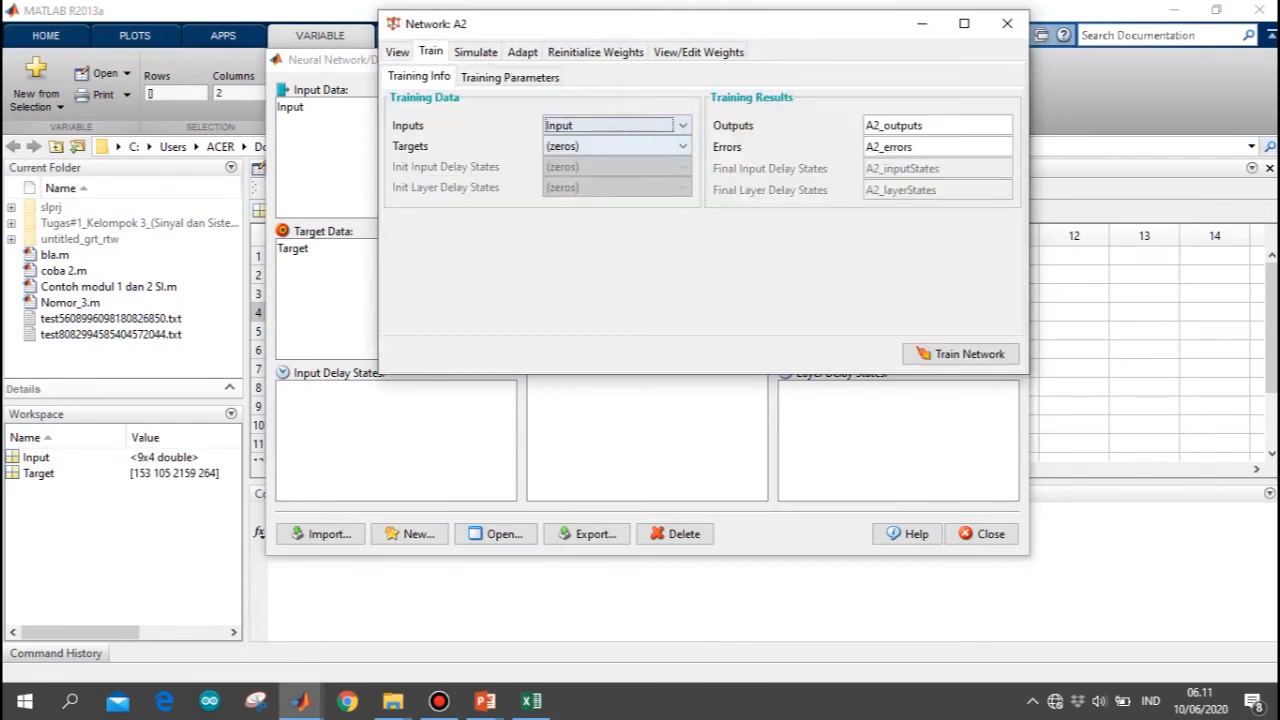
left_click(640, 146)
left_click(617, 183)
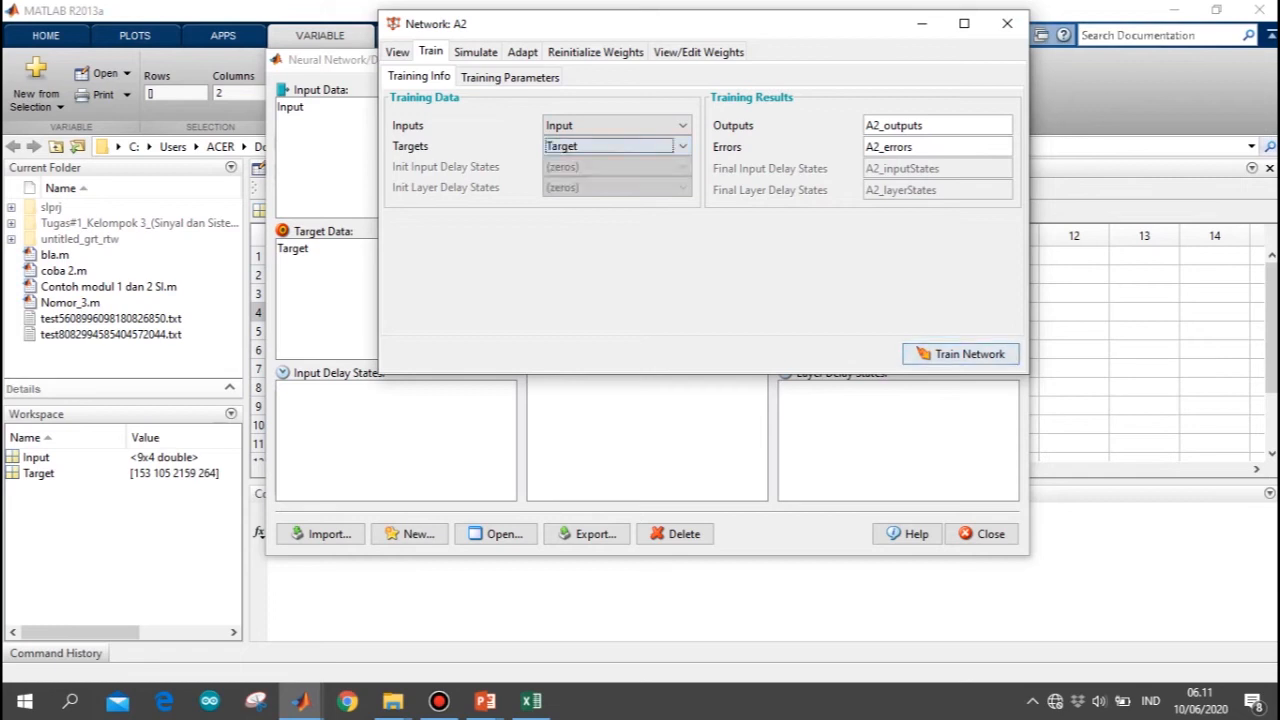
left_click(960, 353)
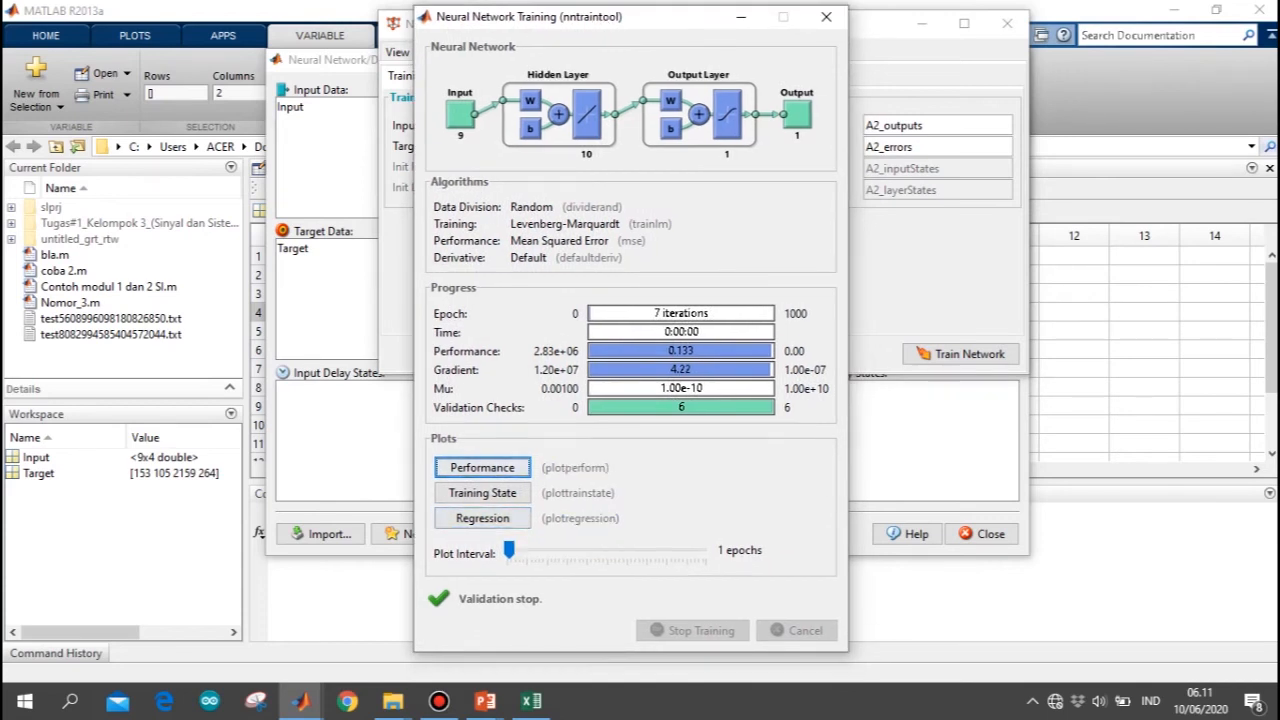
Review network A2's regression plot, retrain the network, and compare the new regression plot before closing it
left_click(482, 518)
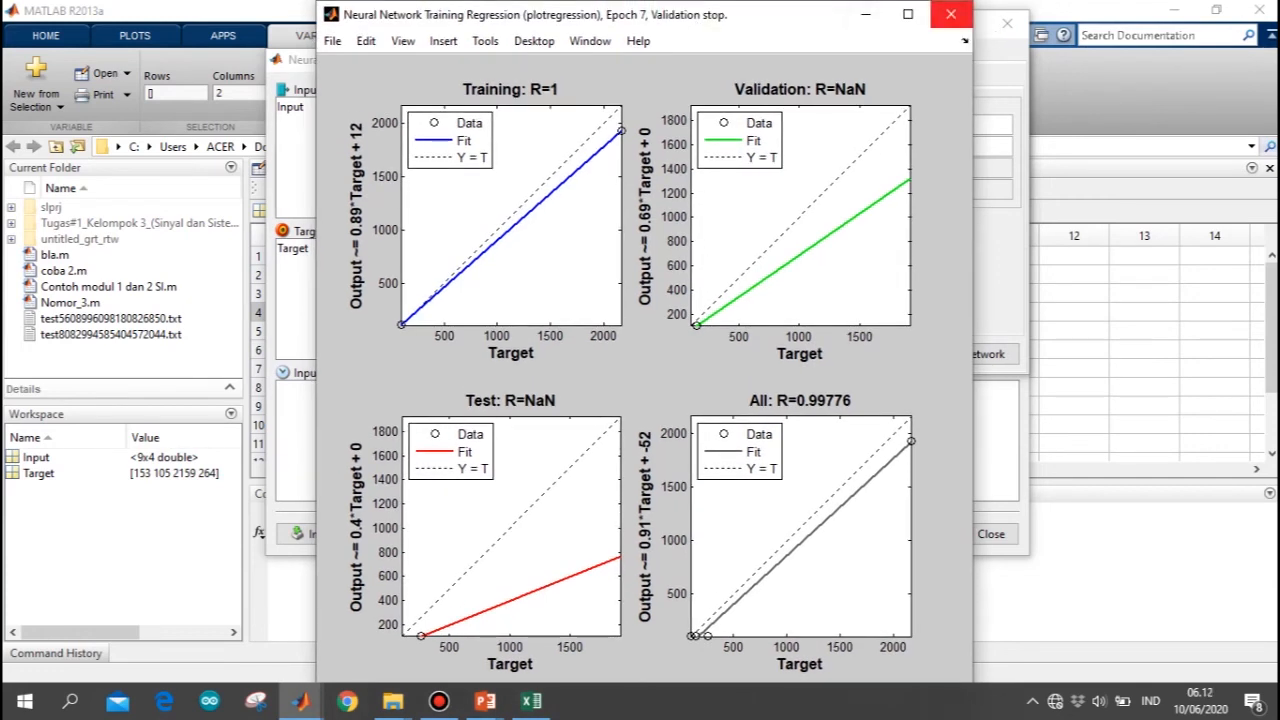
left_click(950, 14)
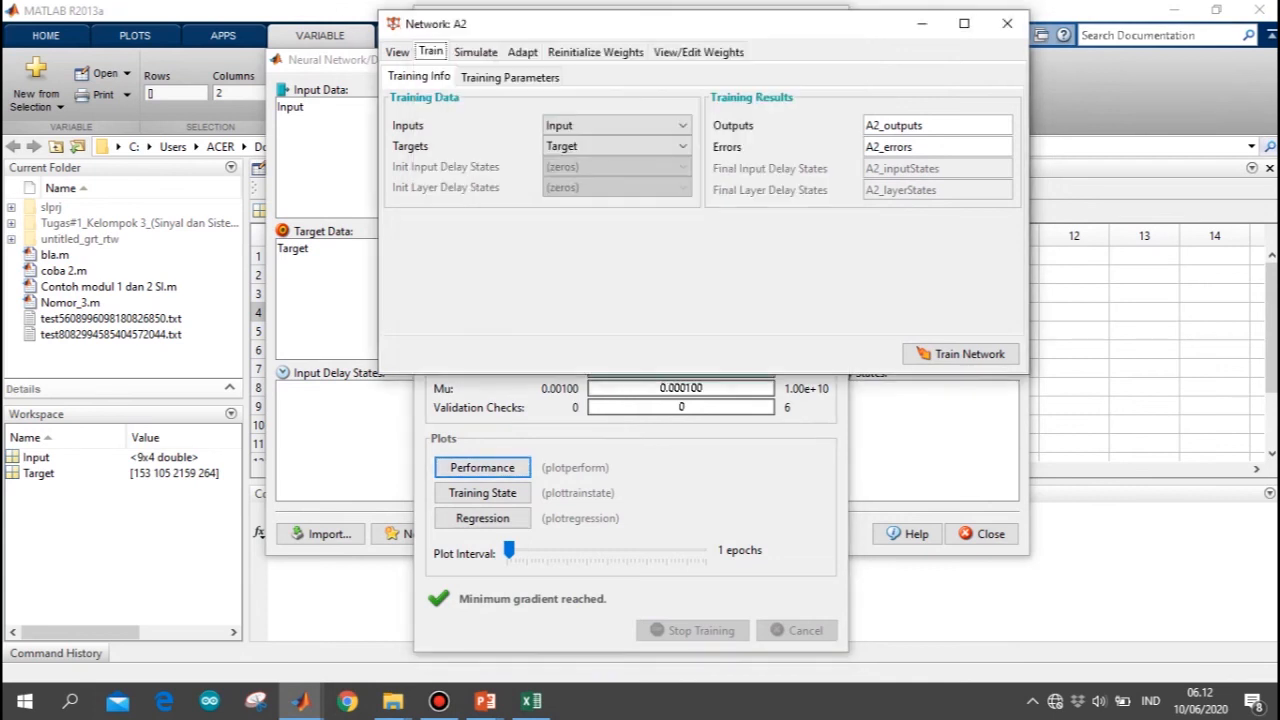
left_click(960, 354)
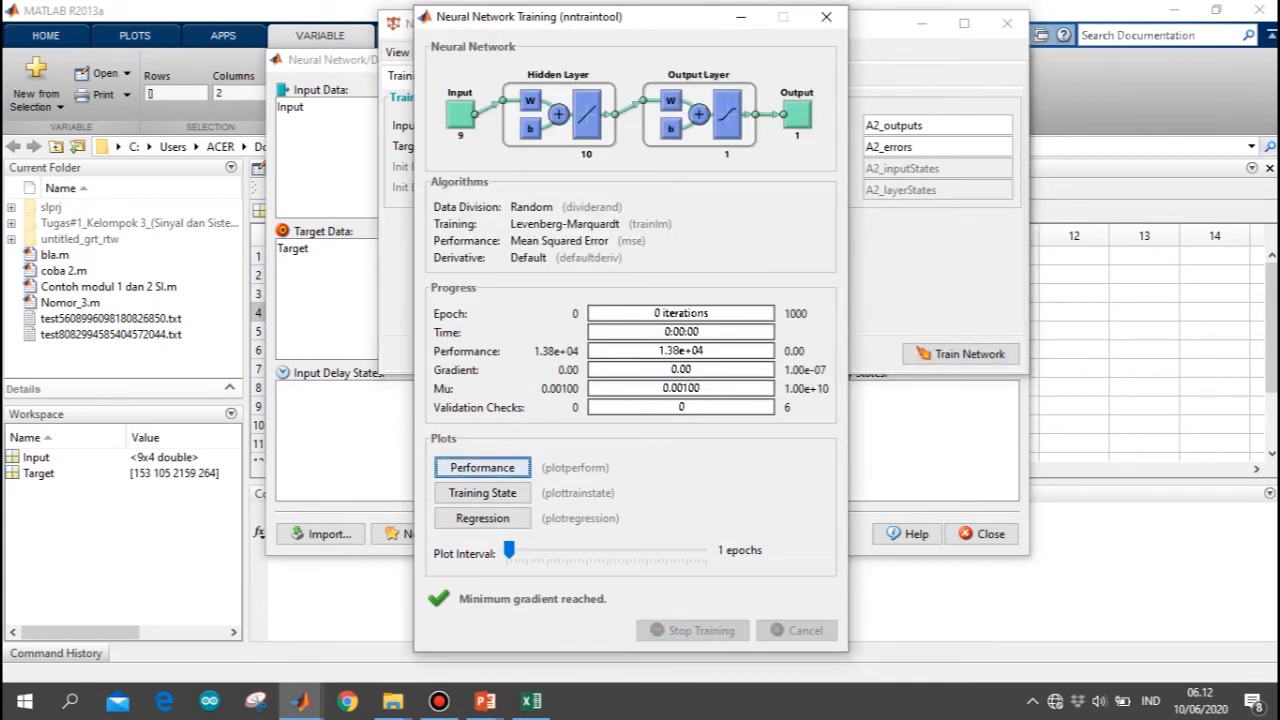
left_click(482, 518)
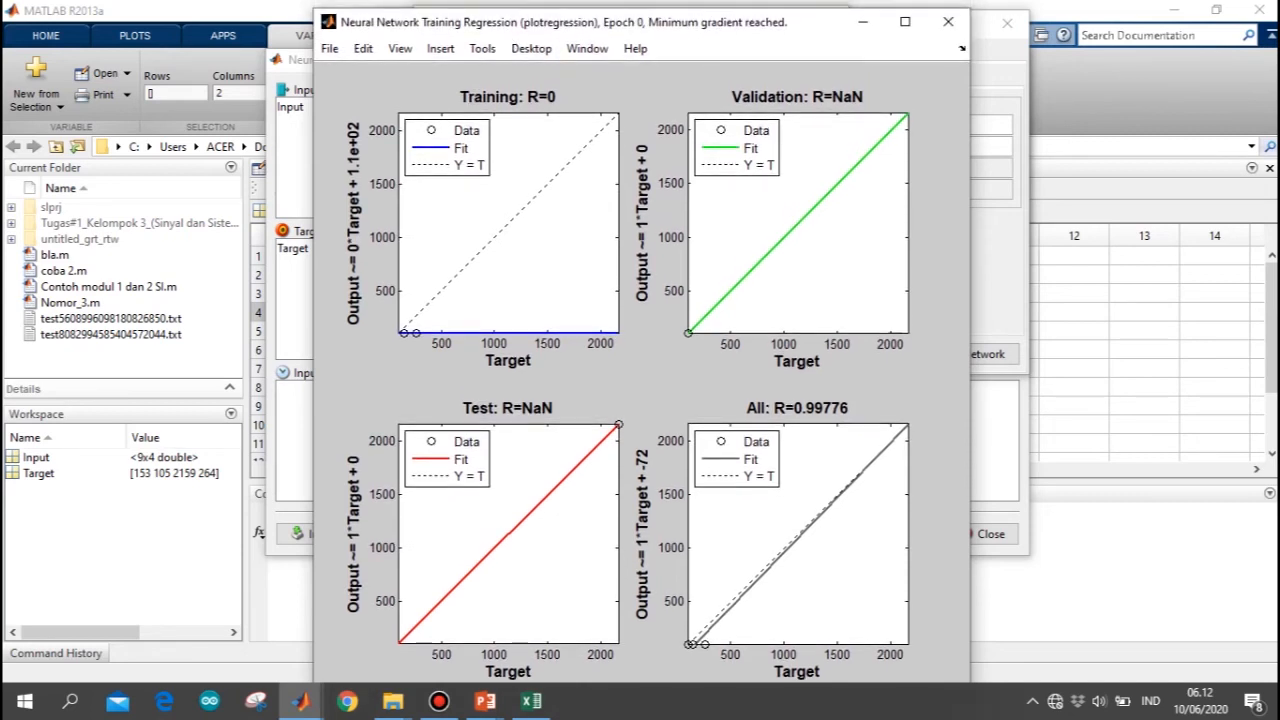
left_click(948, 21)
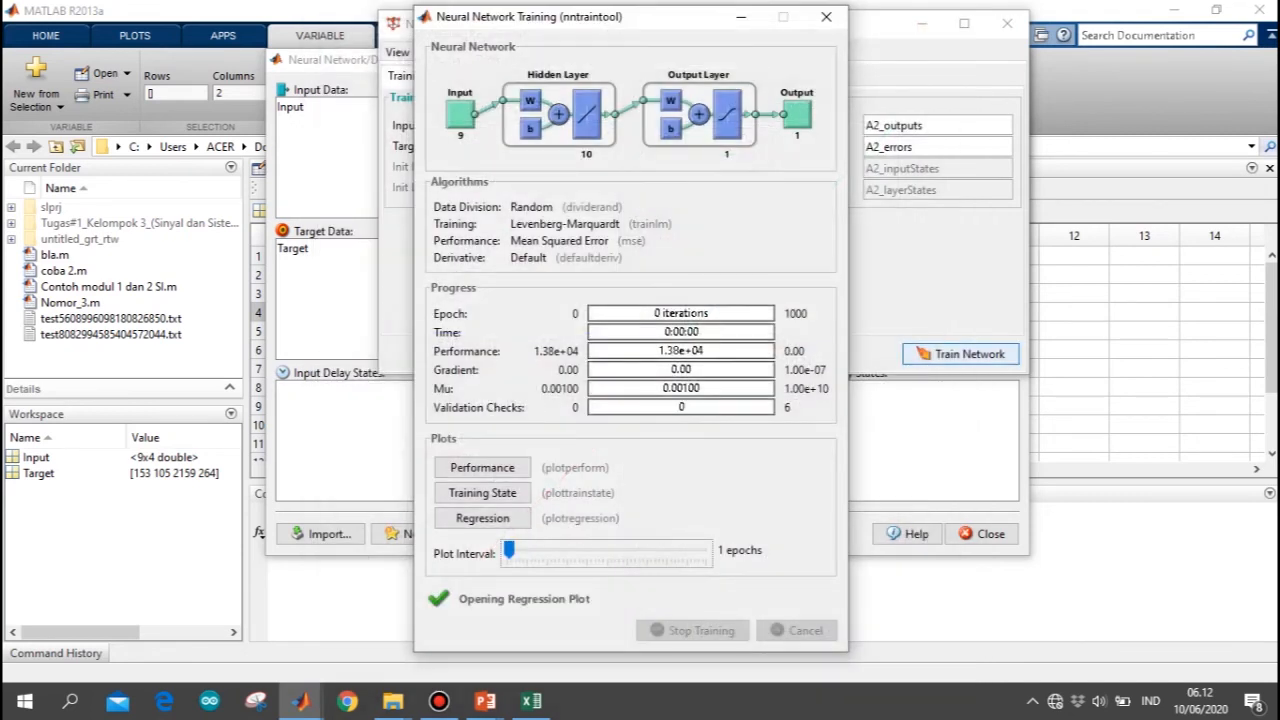
Run another training of network A2 with the same data and check its regression plot
left_click(960, 354)
left_click(960, 354)
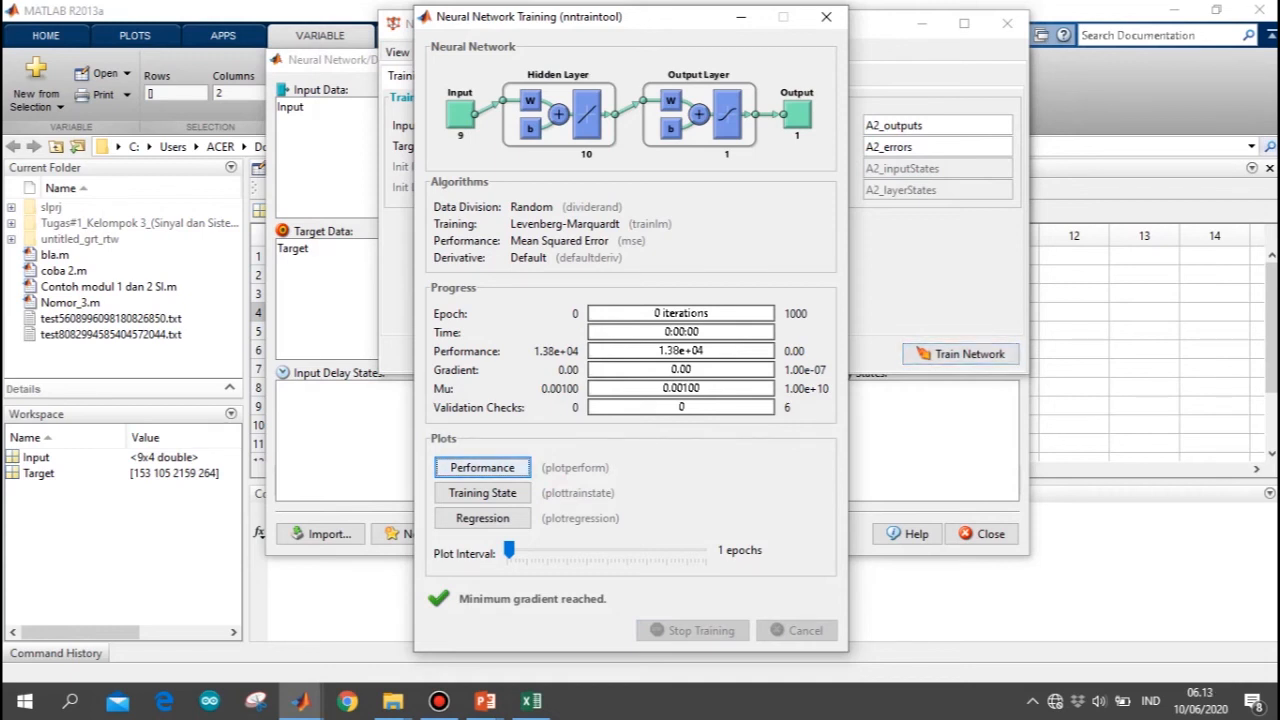
left_click(482, 518)
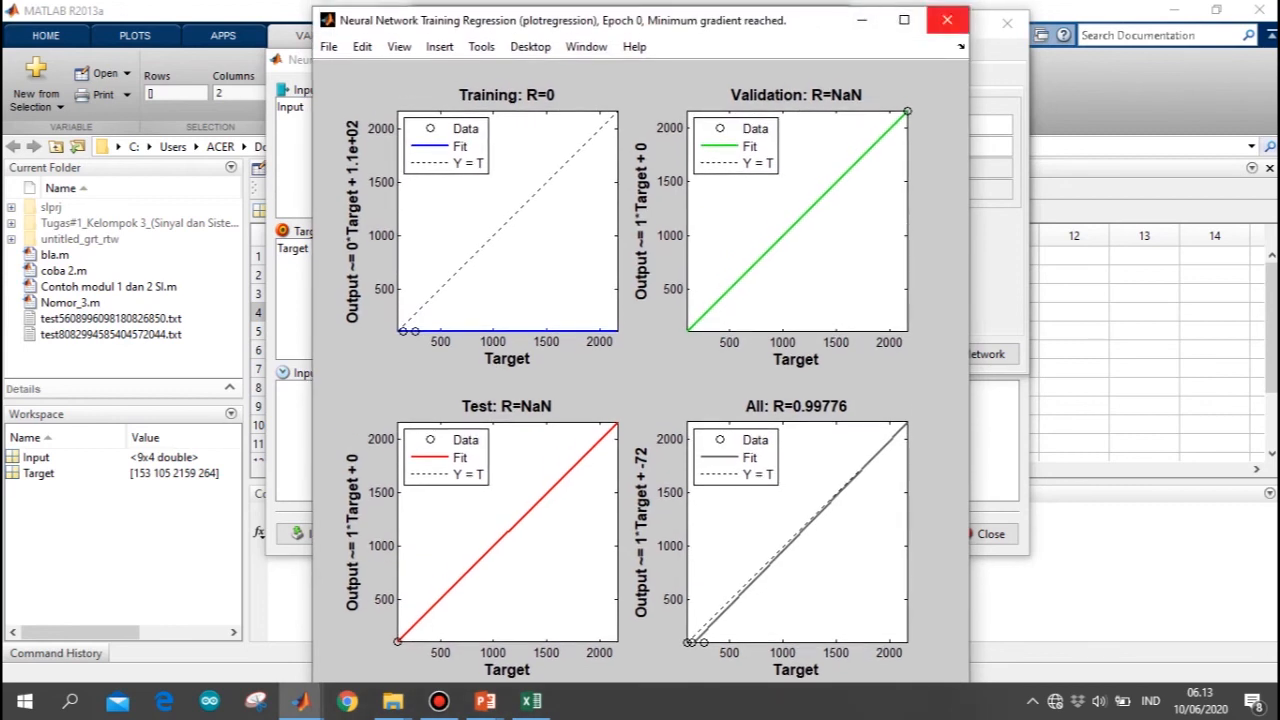
left_click(947, 20)
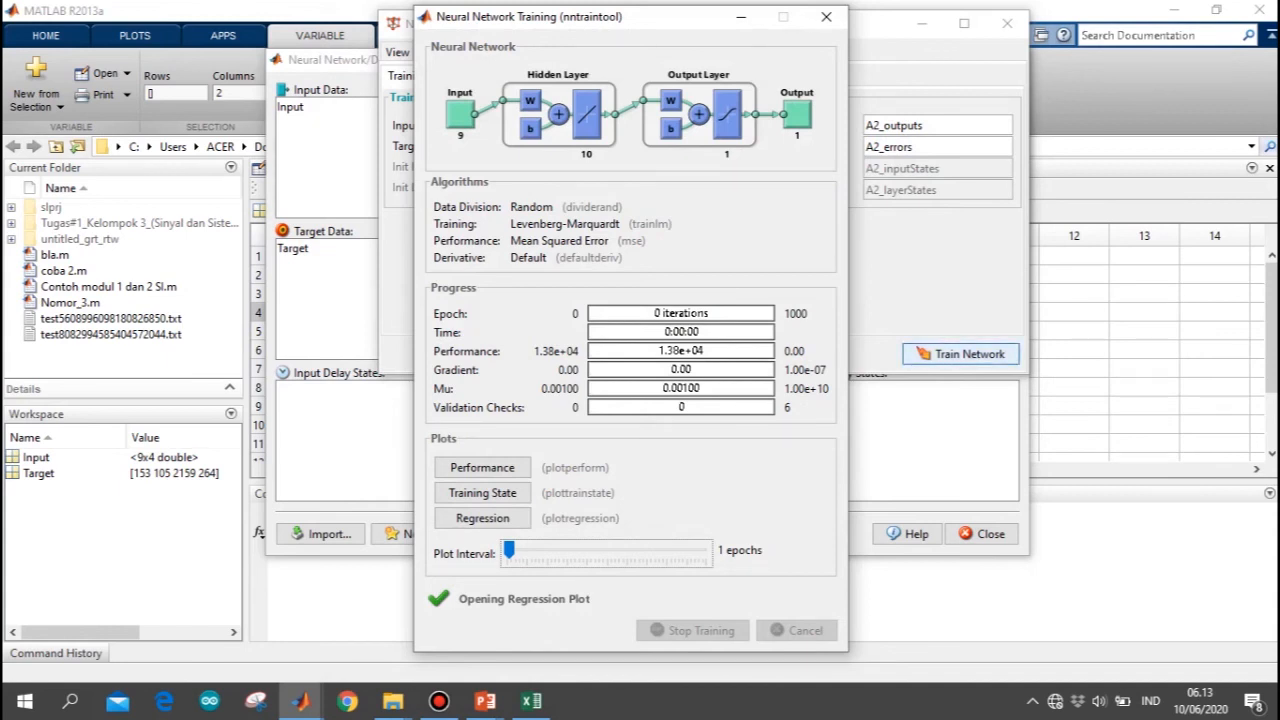
Repeat network A2's training, view the resulting regression plot, and close the training and network windows
left_click(960, 354)
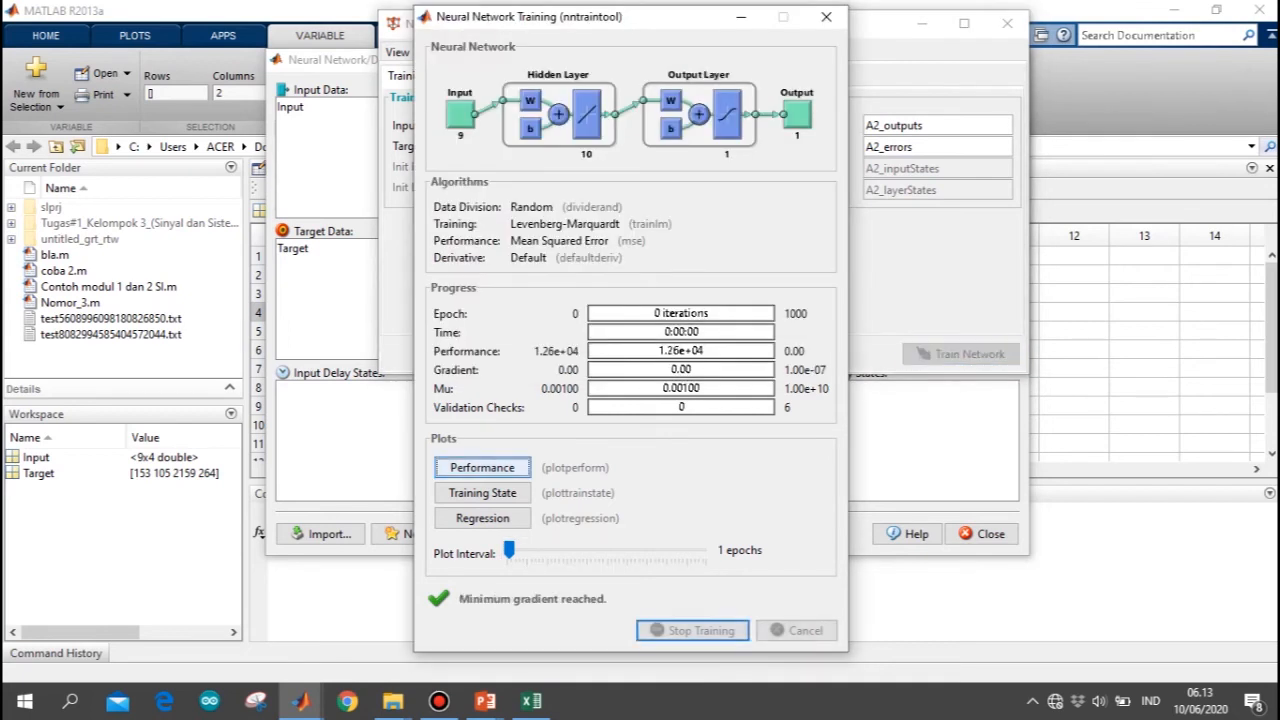
left_click(482, 518)
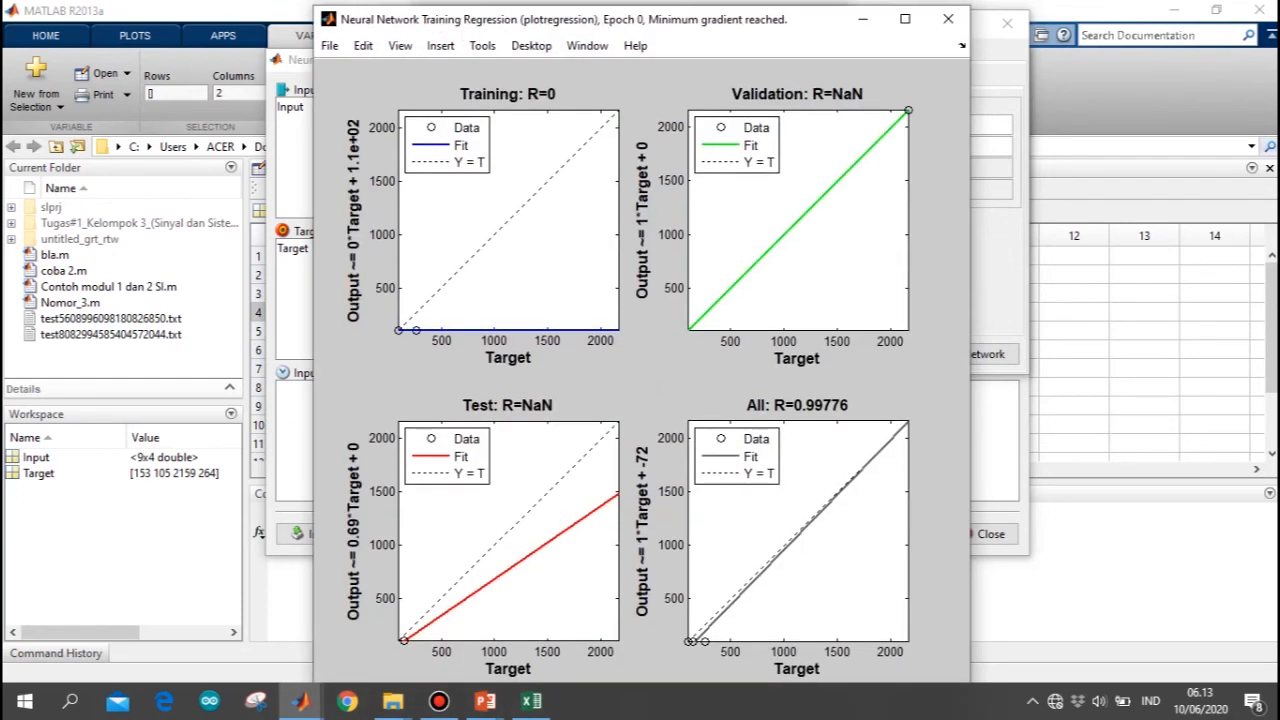
left_click(862, 19)
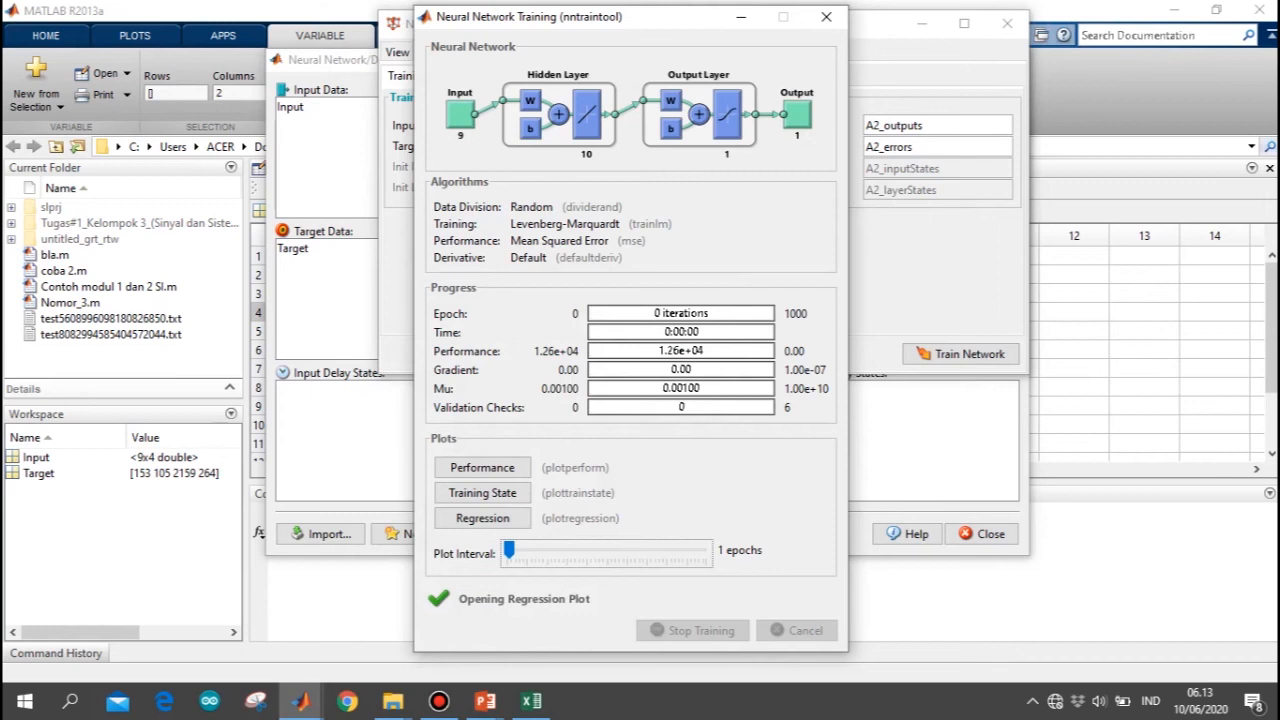
left_click(826, 17)
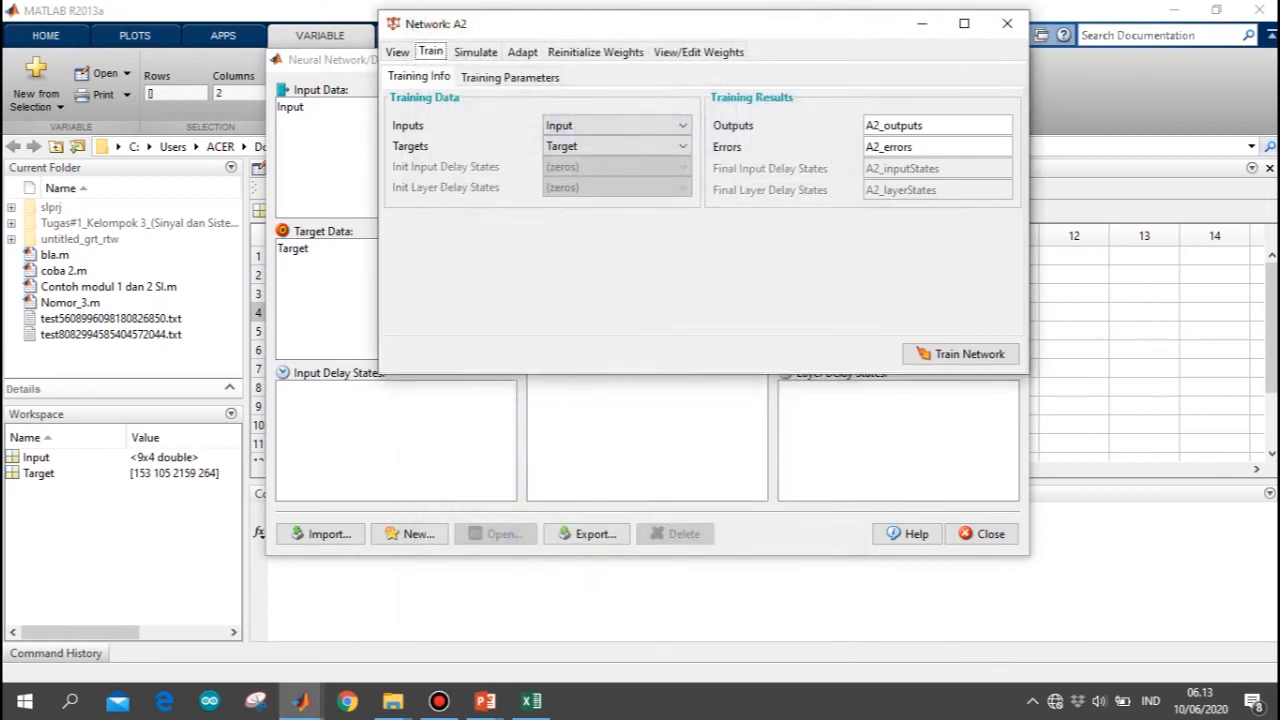
left_click(1007, 23)
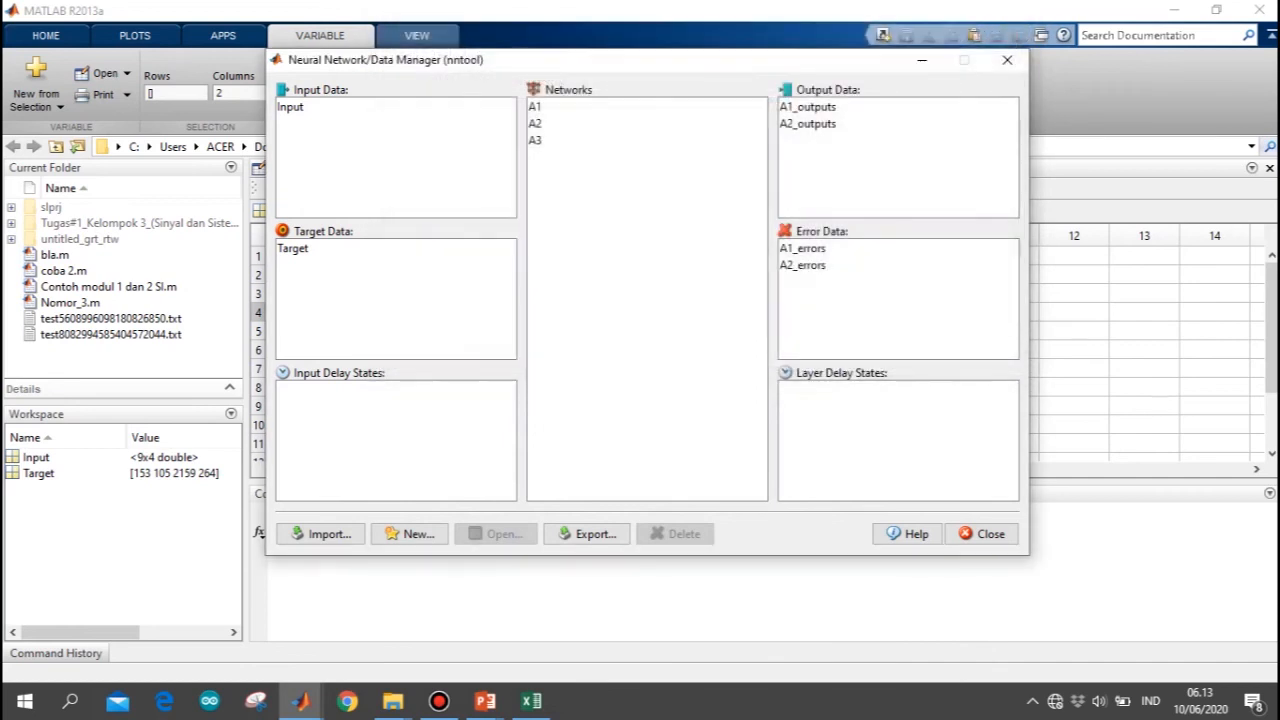
Open network A3 and train it using Input as the inputs and Target as the targets
left_click(540, 140)
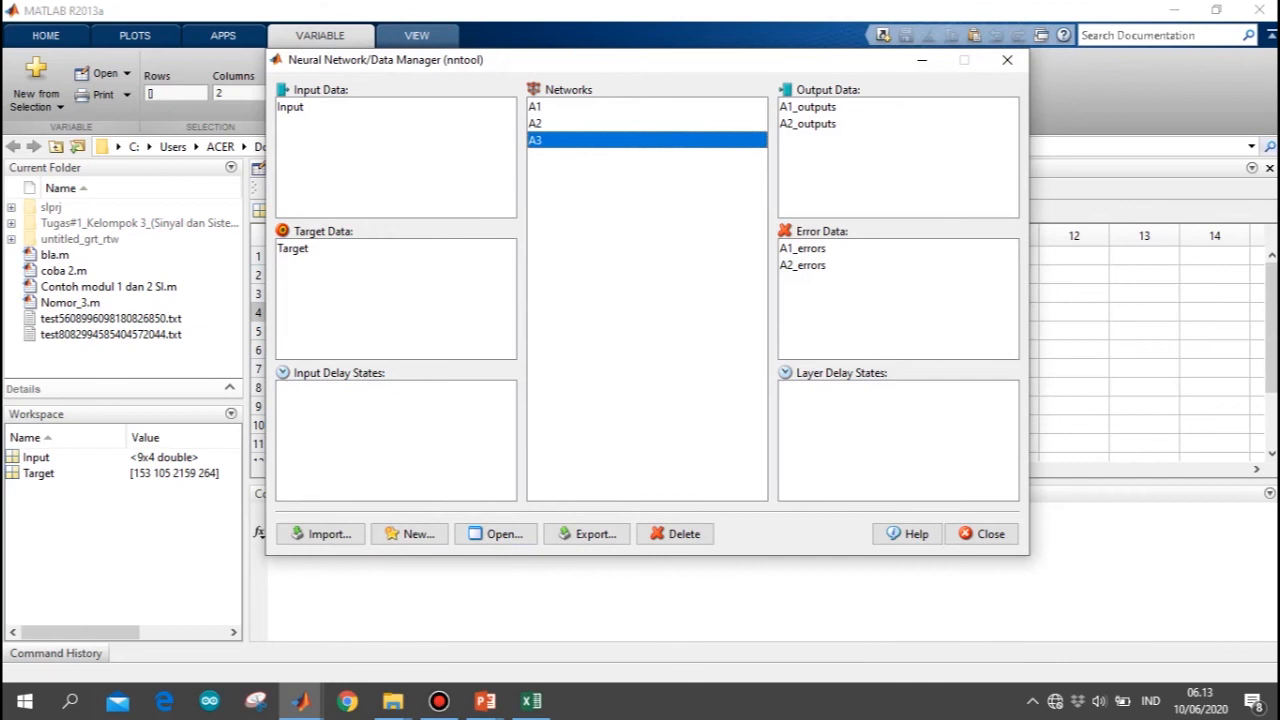
left_click(560, 123)
left_click(560, 106)
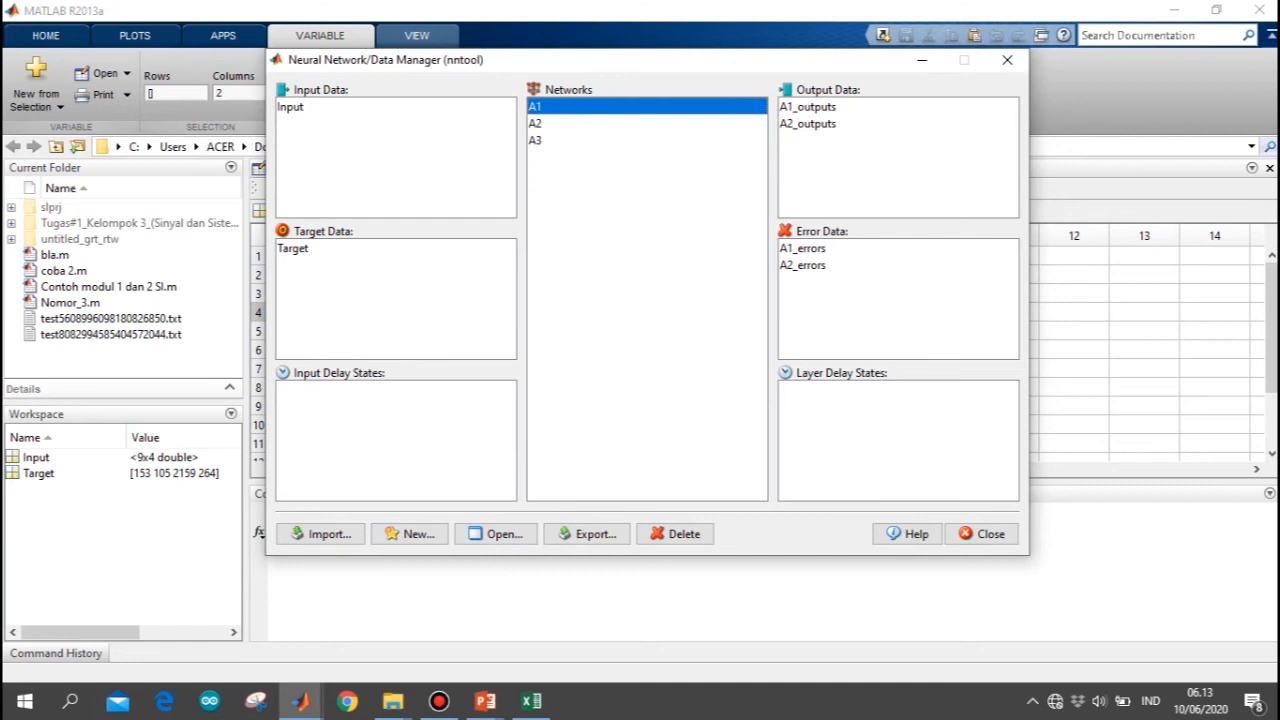
left_click(560, 140)
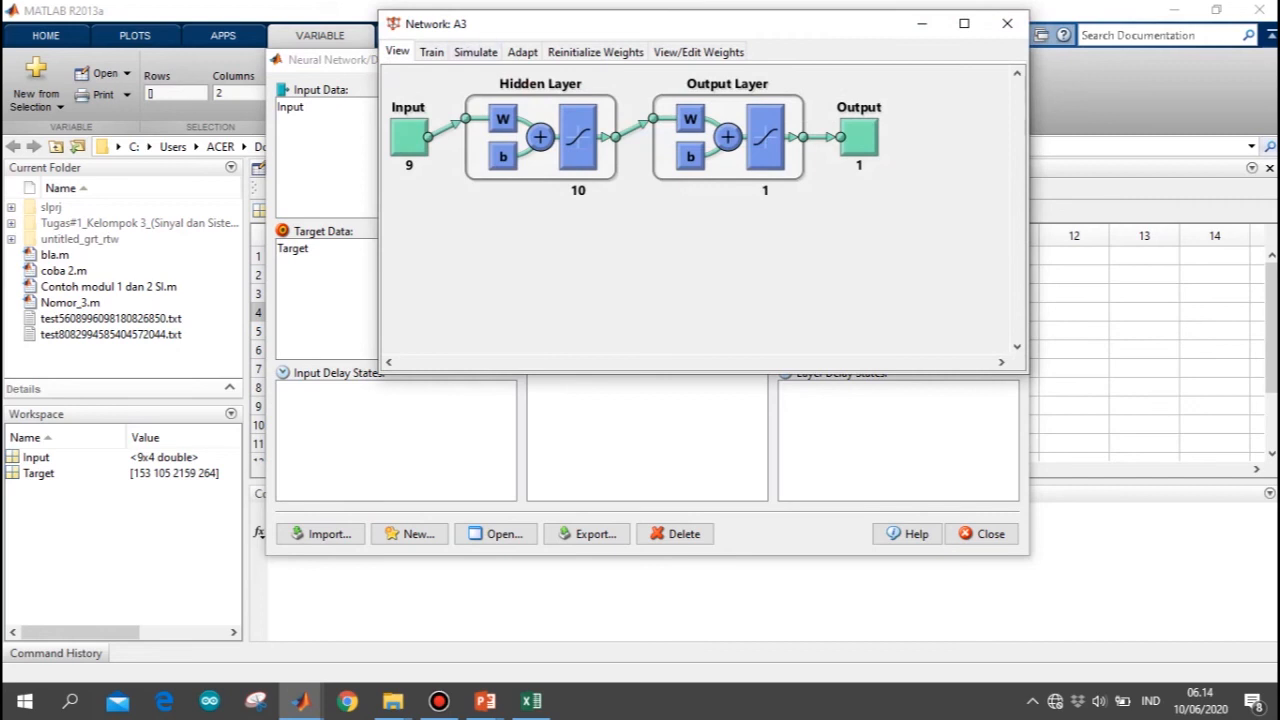
left_click(431, 51)
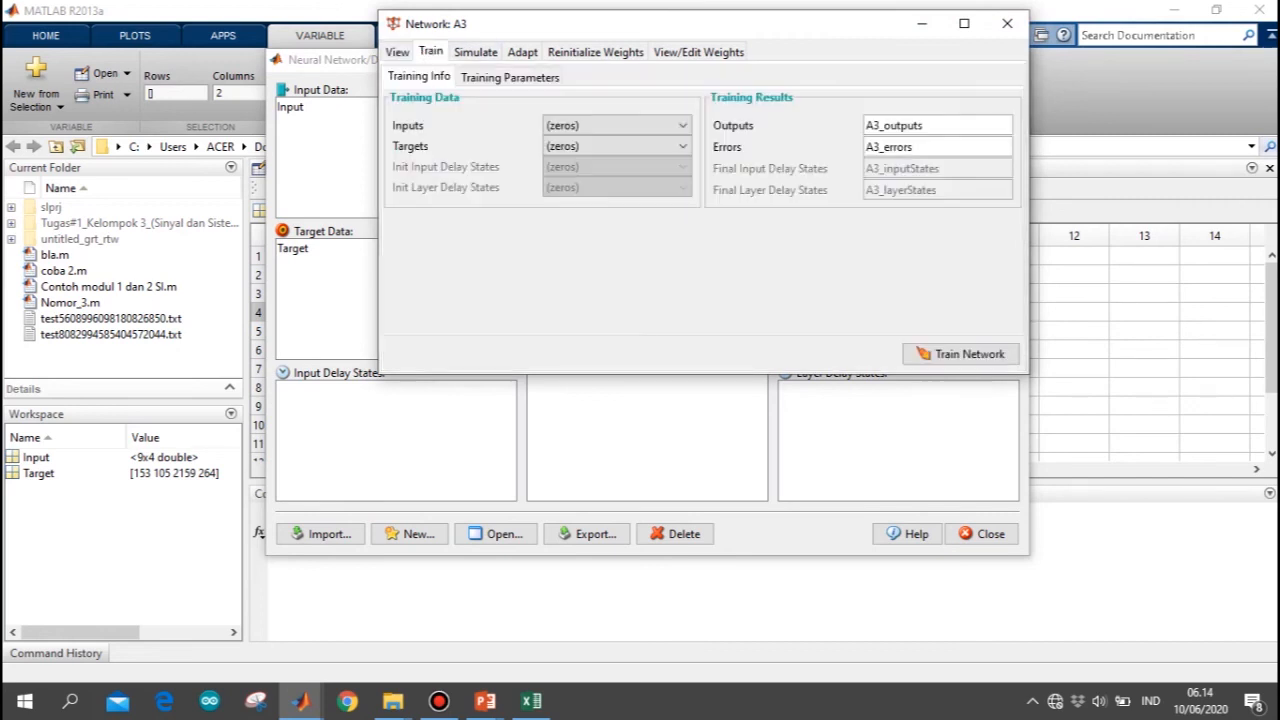
left_click(615, 125)
left_click(580, 160)
left_click(615, 146)
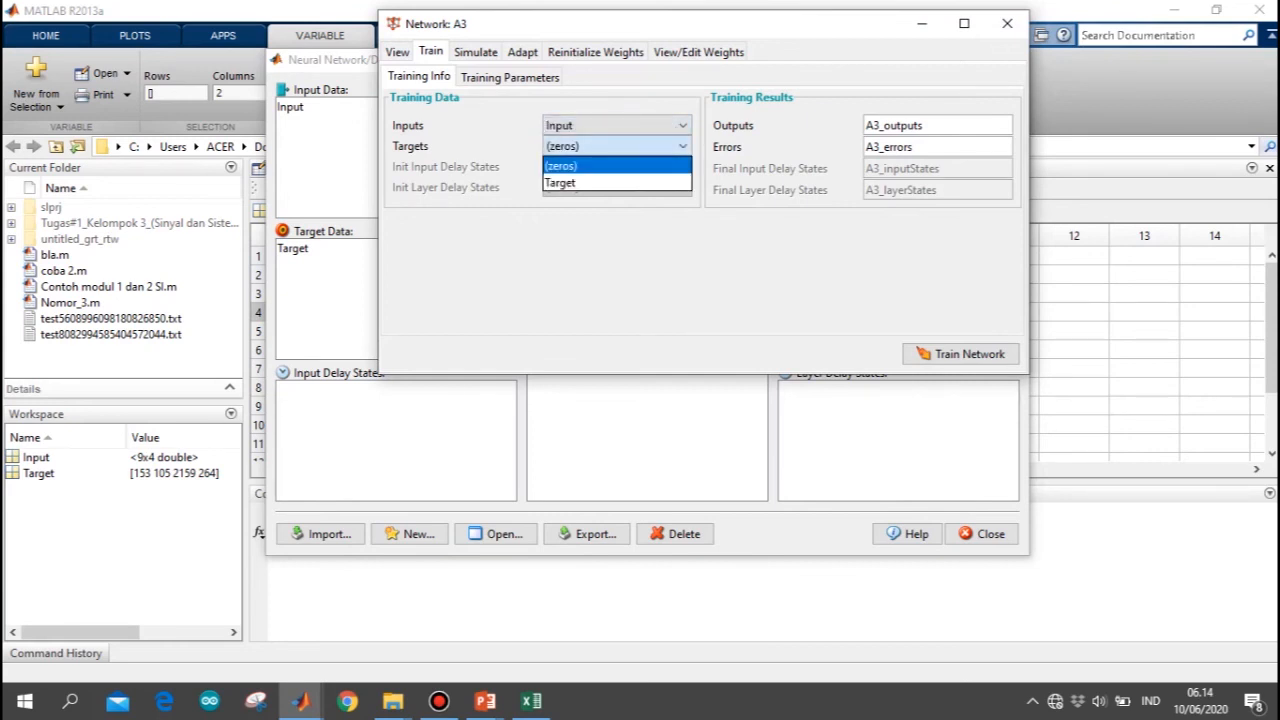
left_click(615, 146)
left_click(615, 146)
left_click(560, 183)
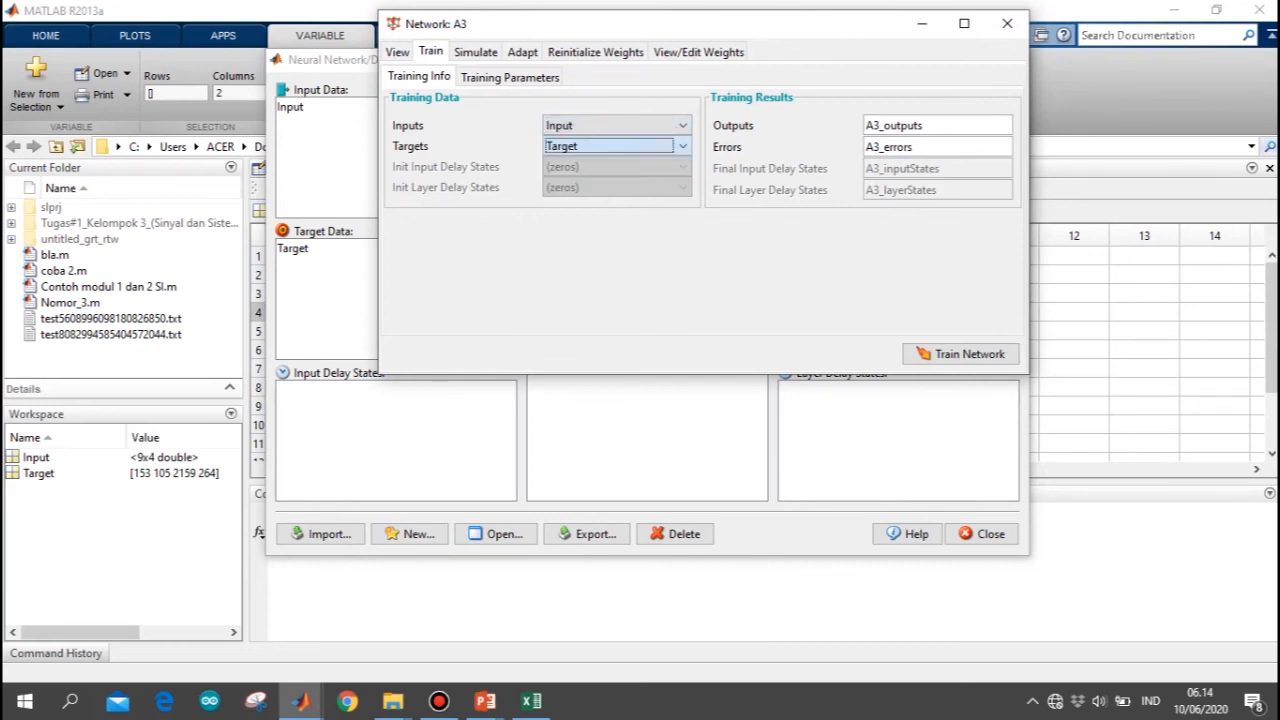
left_click(960, 354)
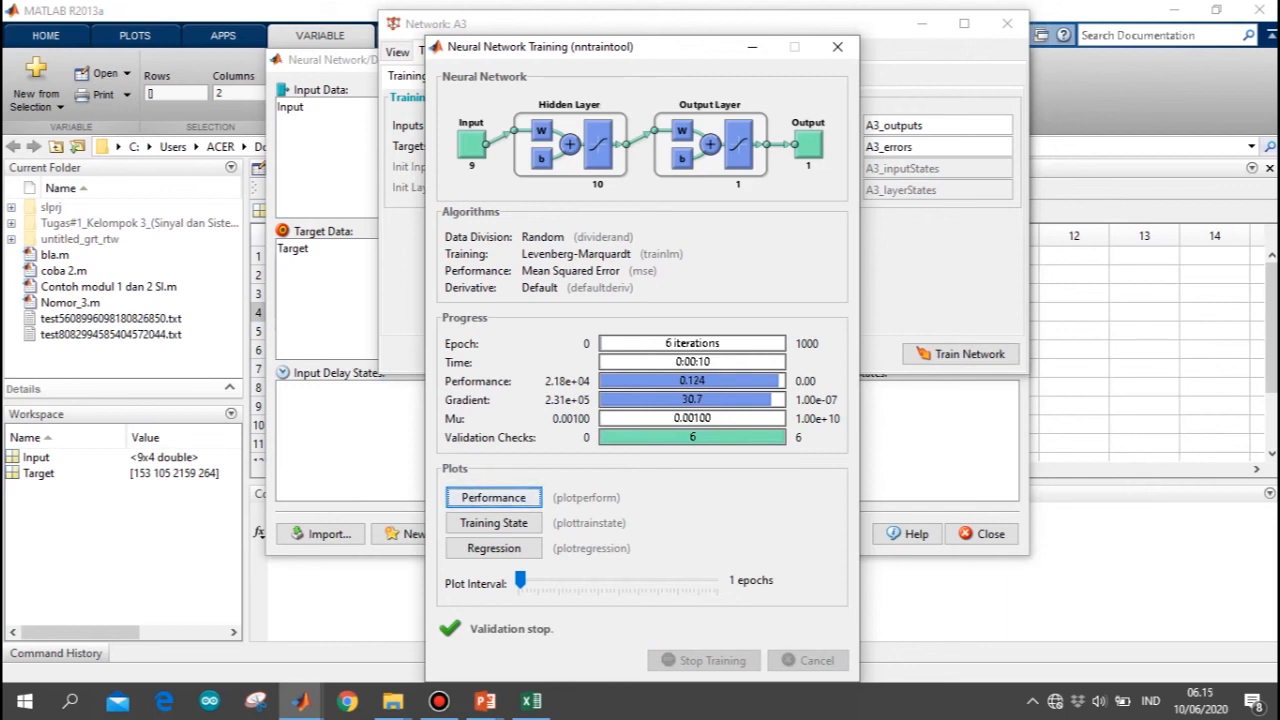
Review network A3's regression plot, retrain the network, check the new regression plot, and close the plot and training windows
left_click(493, 548)
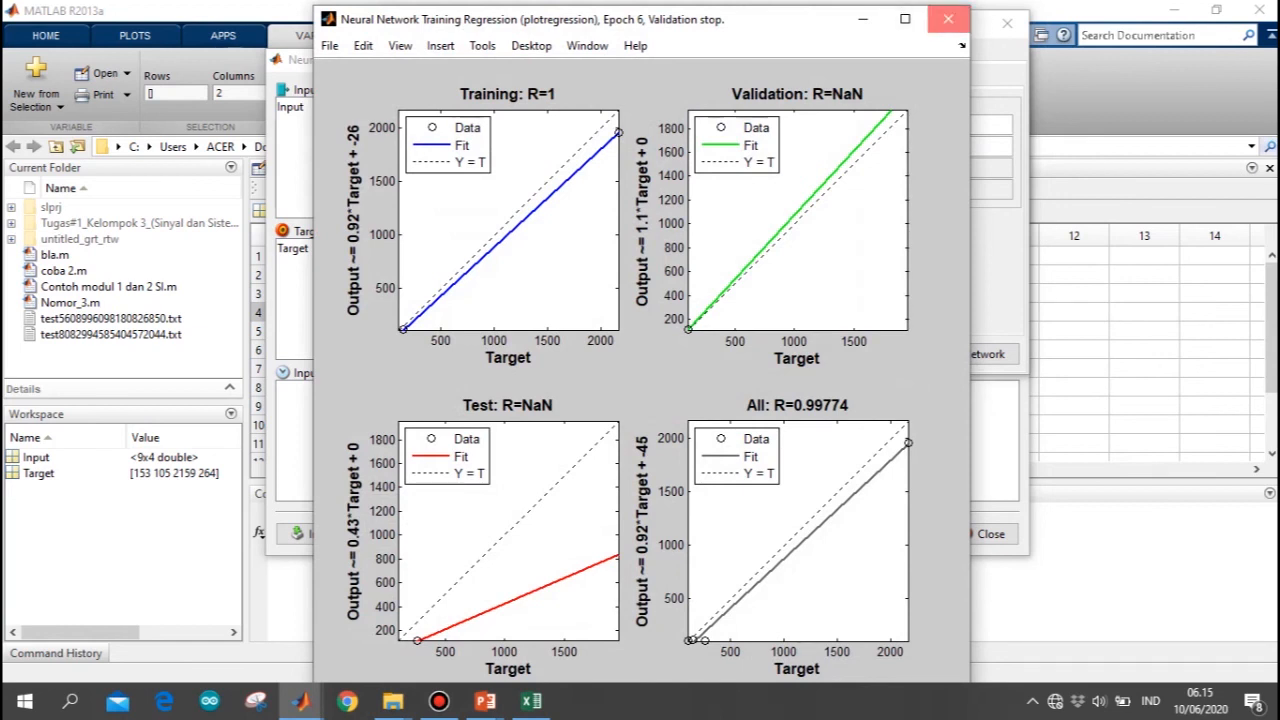
left_click(948, 19)
left_click(960, 354)
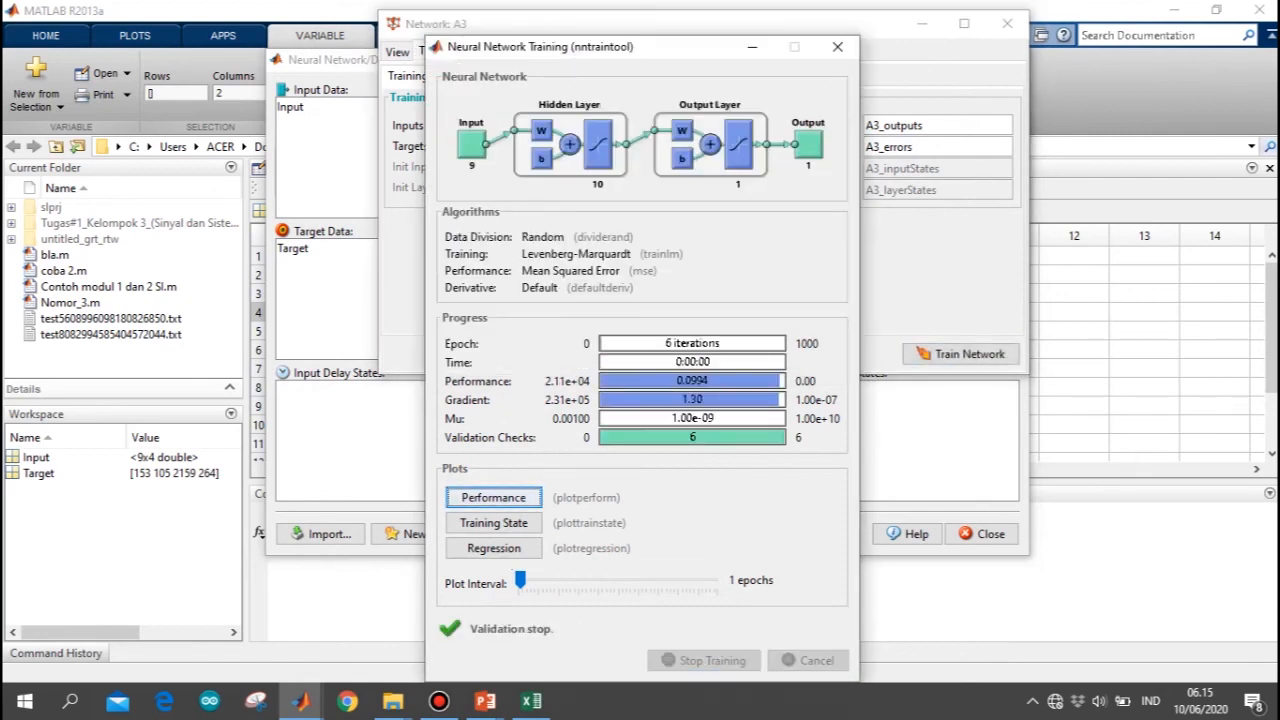
left_click(494, 548)
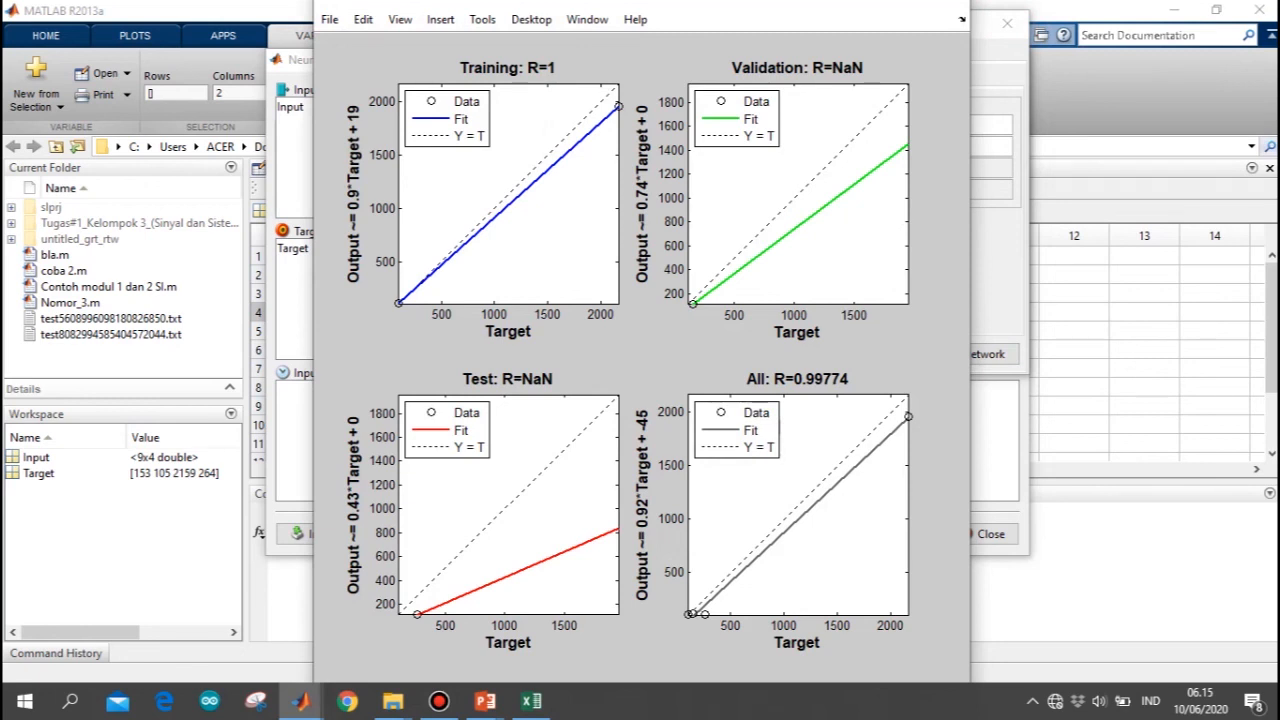
left_click(940, 23)
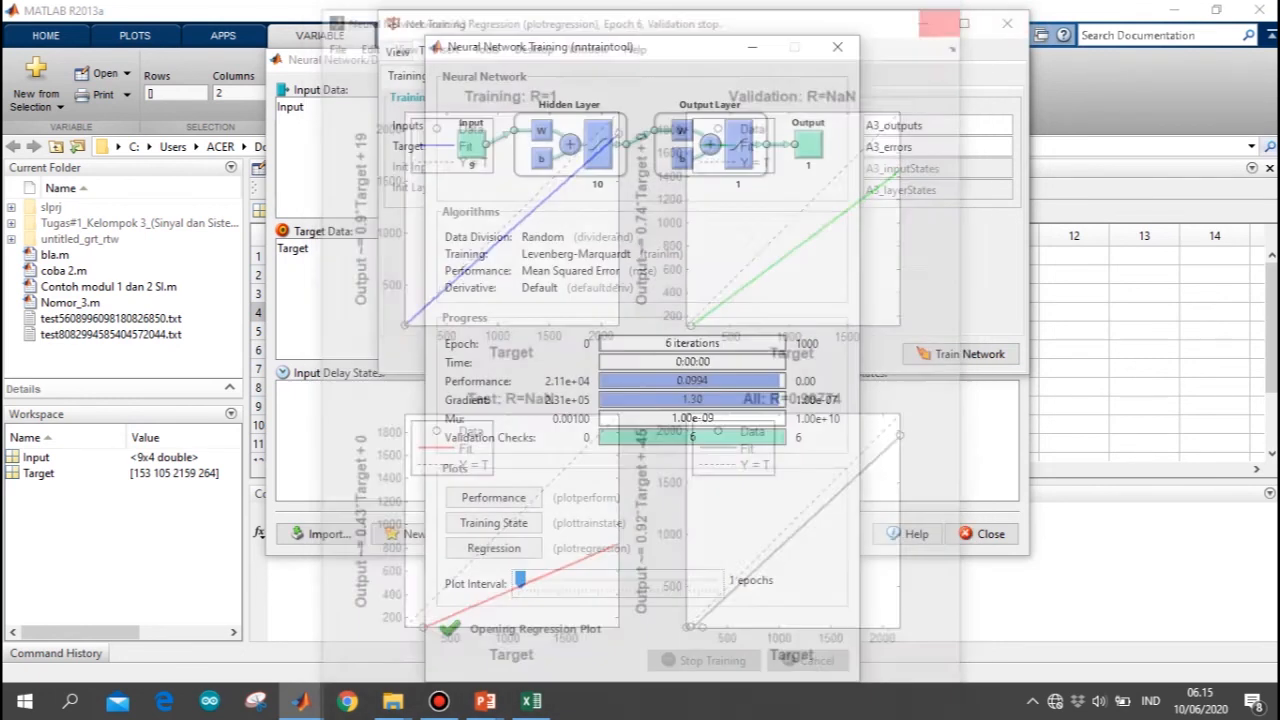
left_click(837, 46)
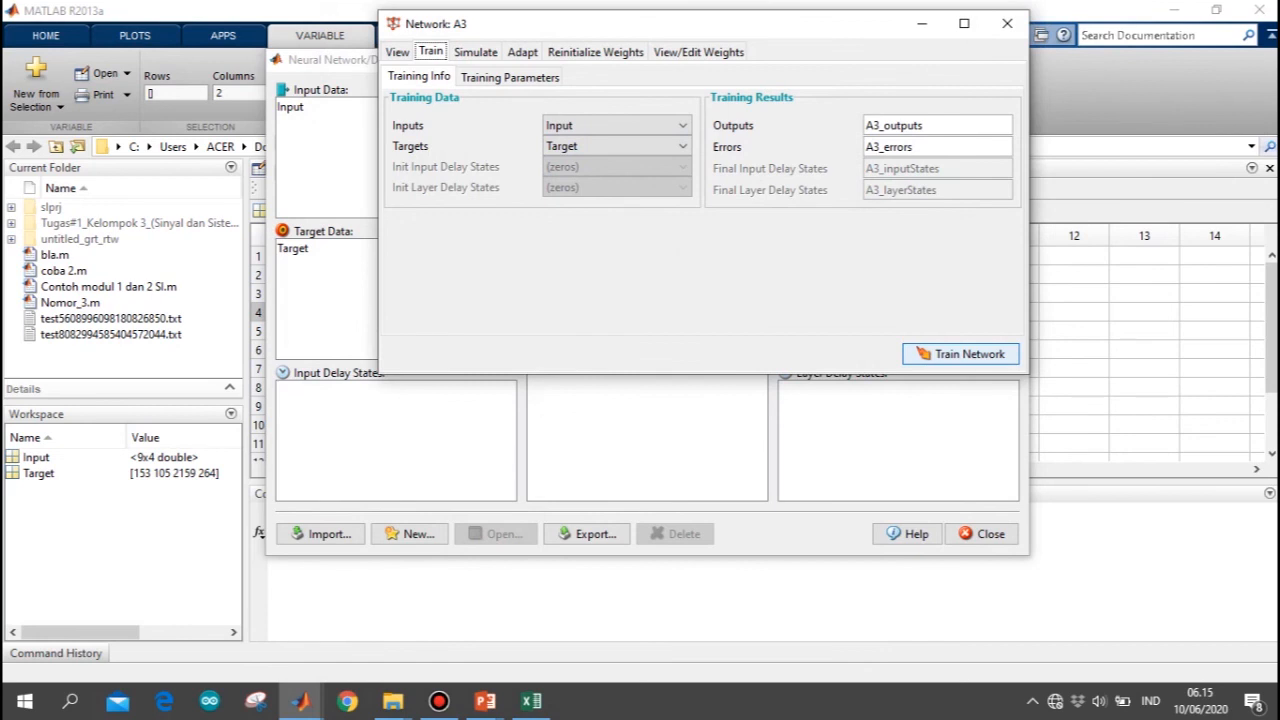
Train network A3 again with the same data, view its regression plot, and close the plot
left_click(960, 353)
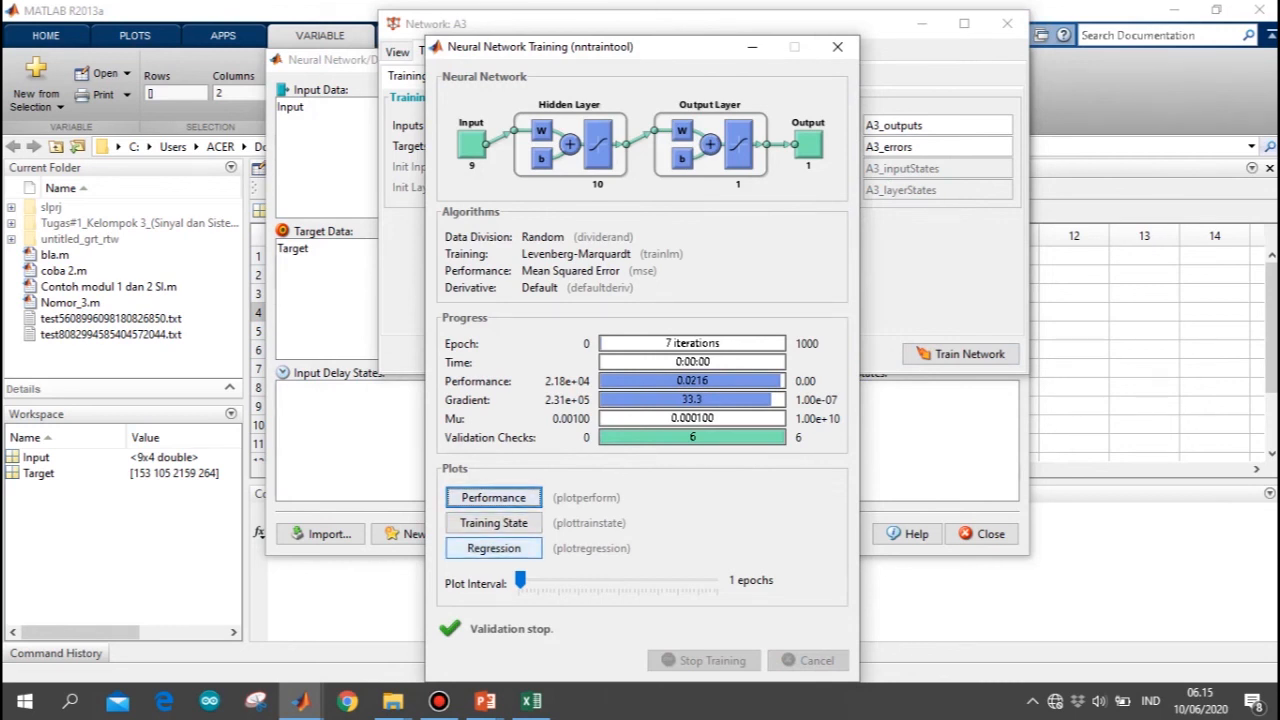
left_click(494, 548)
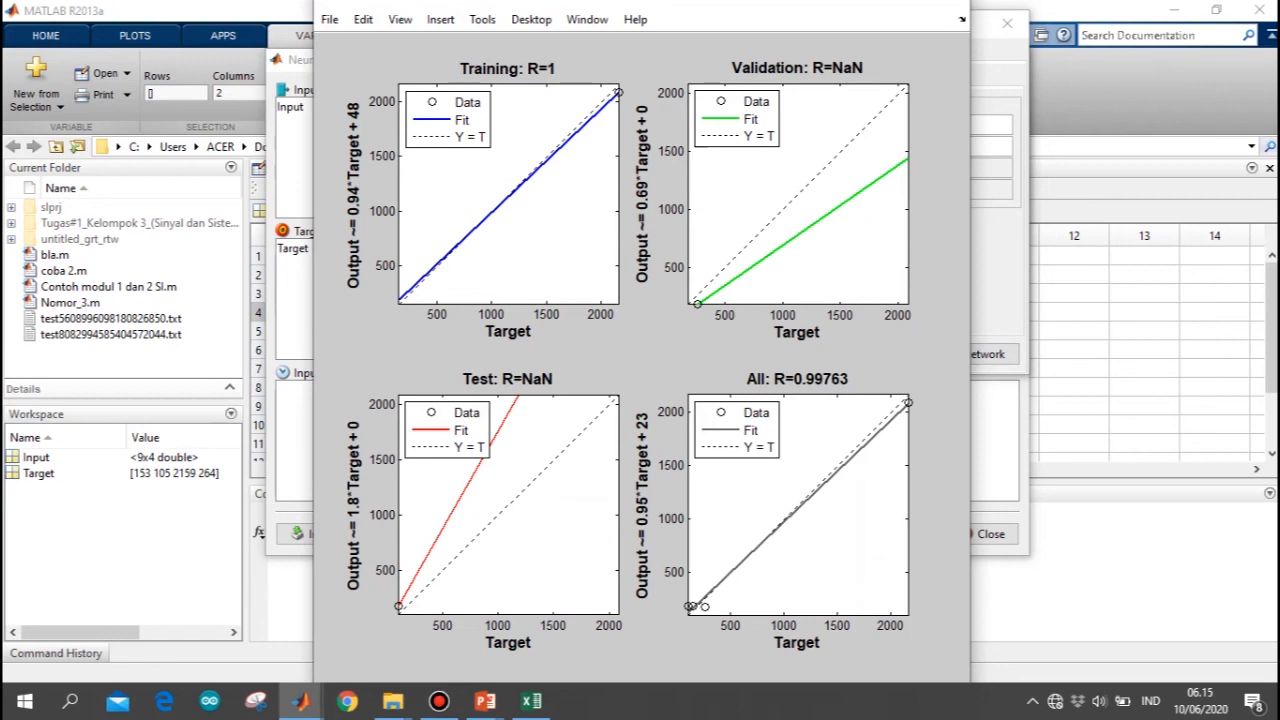
left_click_drag(885, 3, 885, 24)
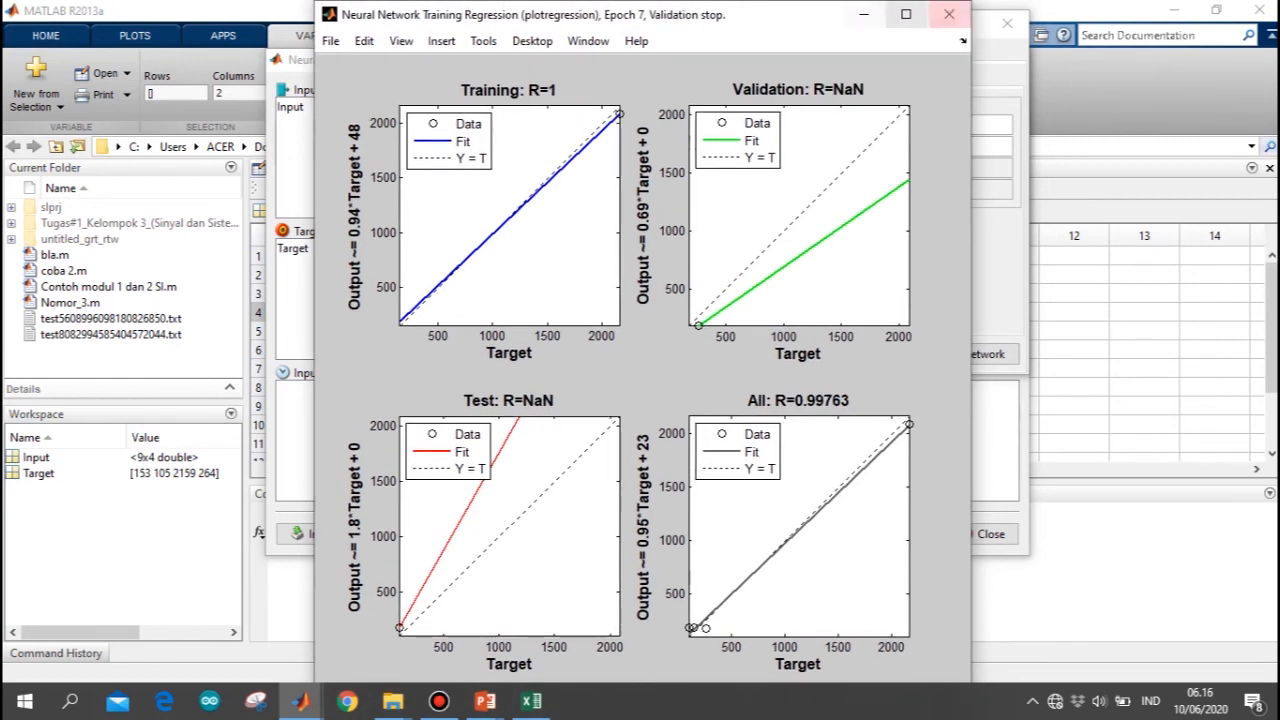
left_click(948, 14)
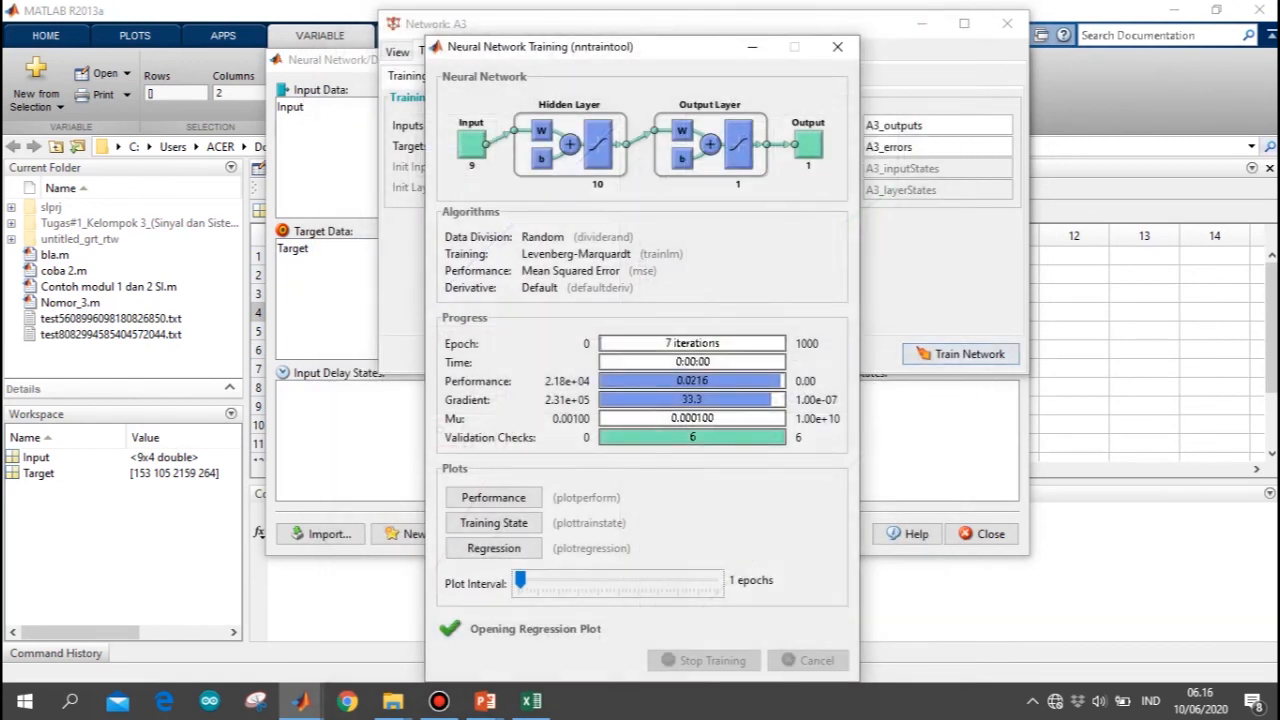
Run one more training of network A3 and examine the full resulting regression plot
left_click(950, 354)
left_click(955, 354)
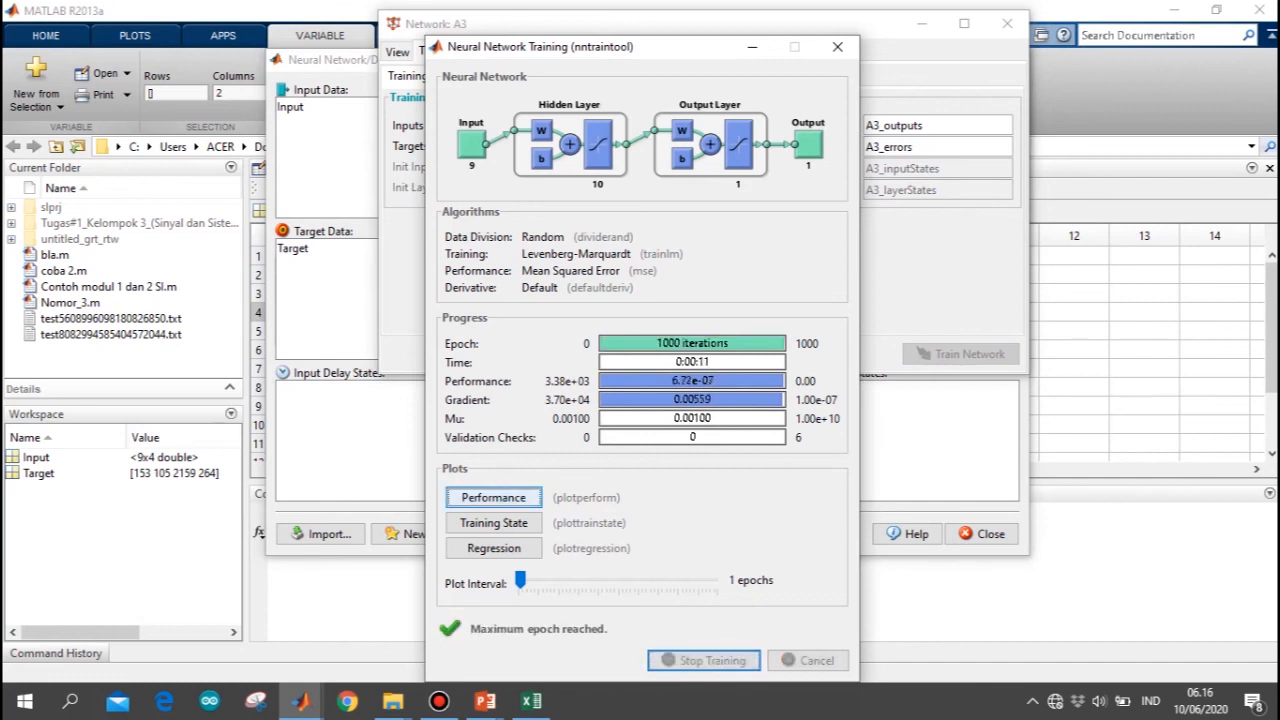
key("Tab")
key("Tab")
key("space")
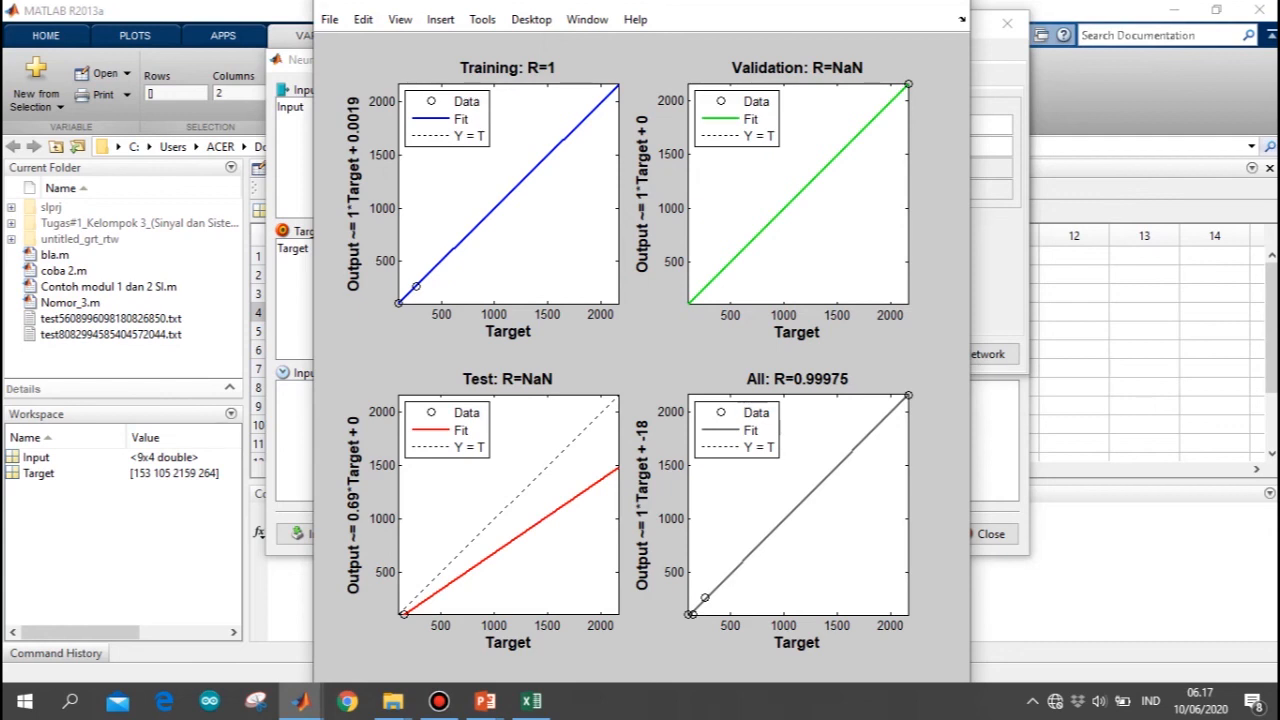
left_click_drag(606, 2, 606, 24)
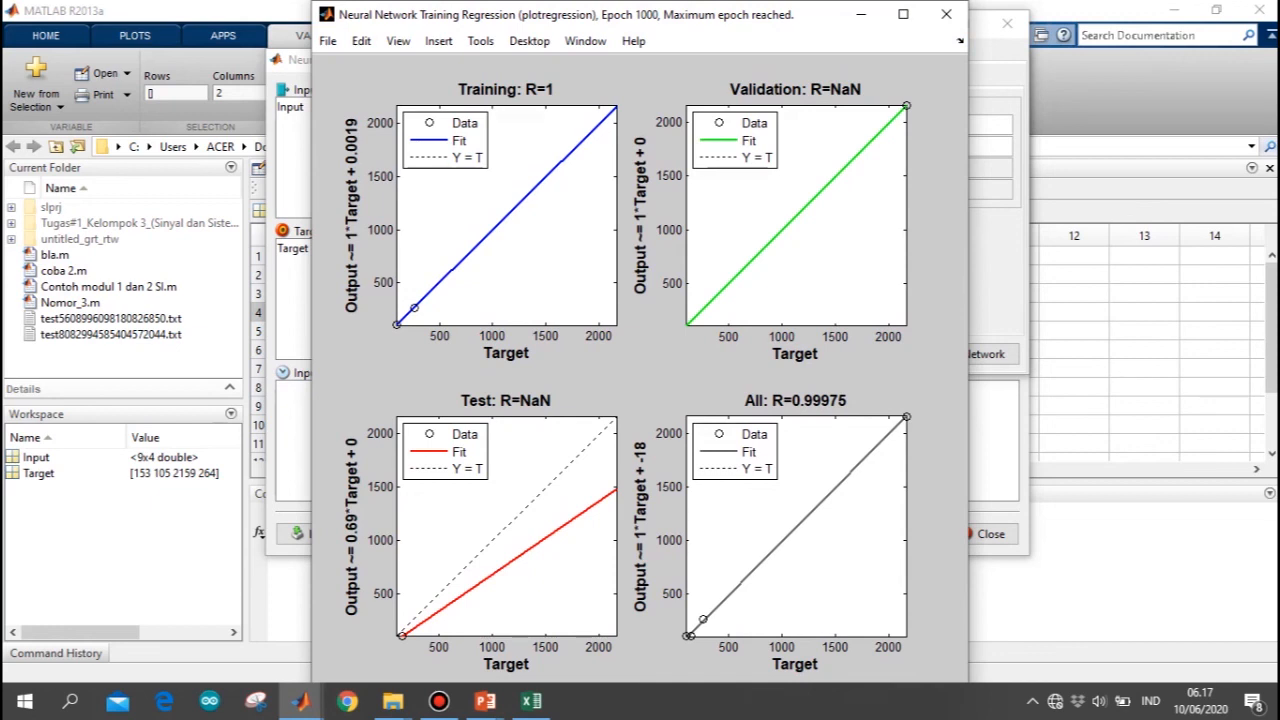
left_click(960, 41)
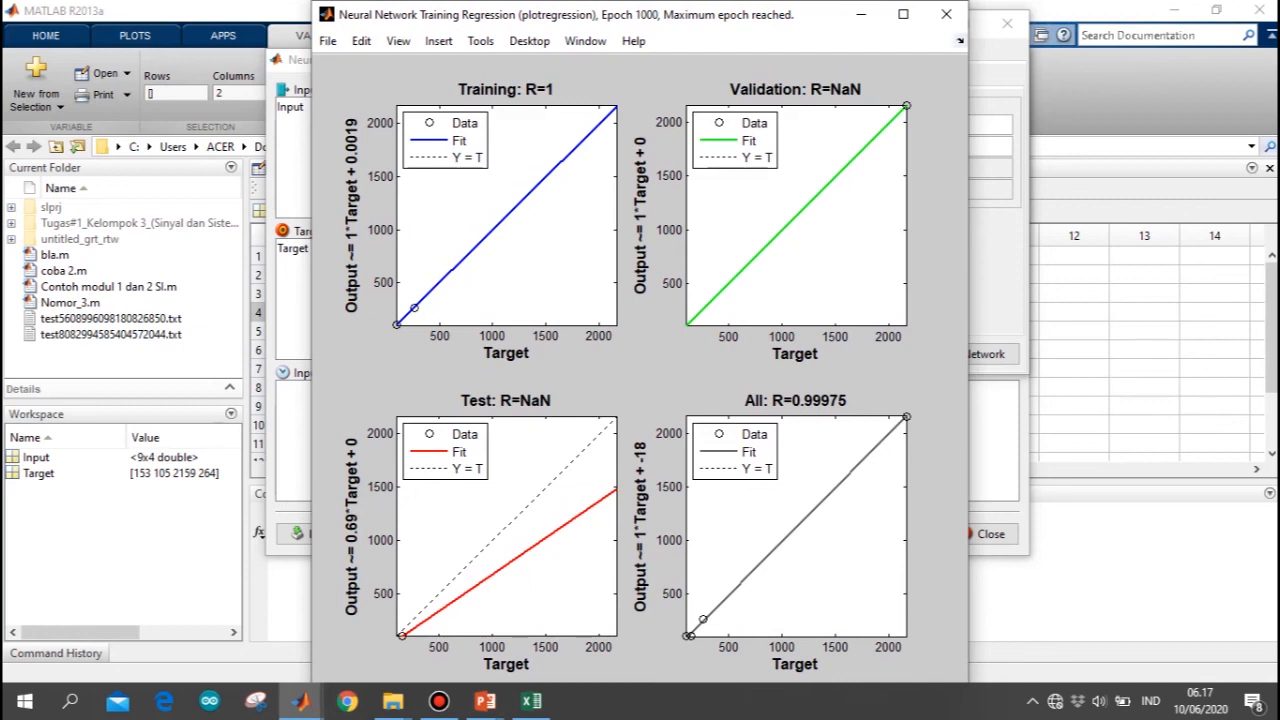